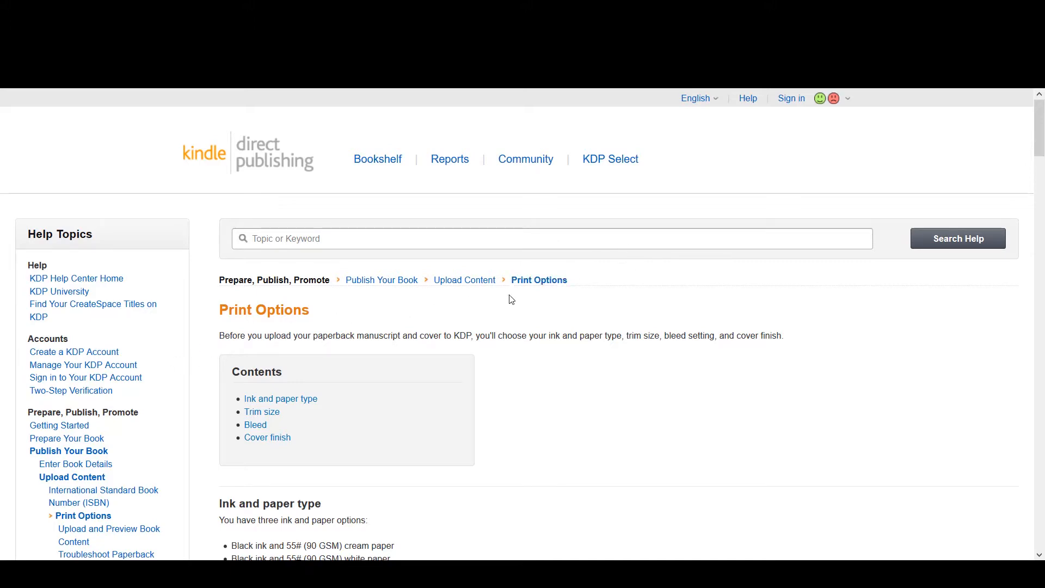
Read the KDP Print Options help on ink and paper types, trim sizes with their page limits, and interior bleed
scroll(625, 315, down, 8)
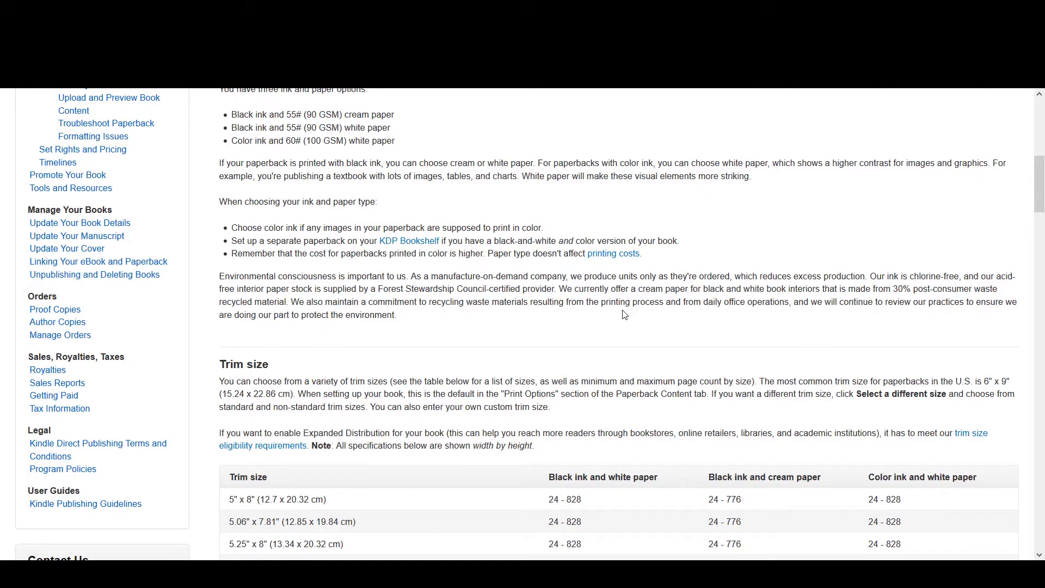
scroll(624, 315, down, 5)
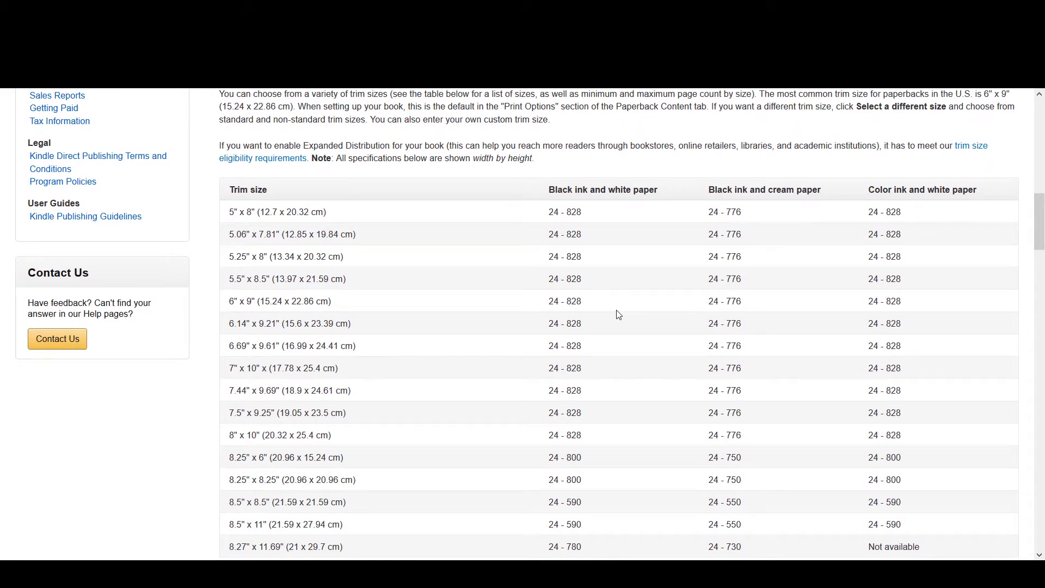
scroll(598, 314, down, 1)
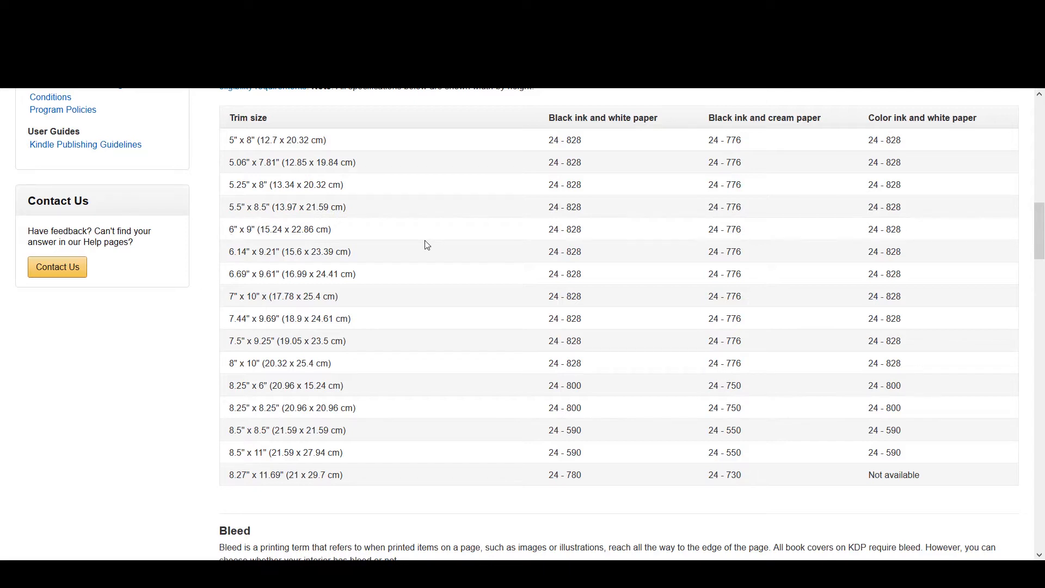
scroll(420, 256, down, 4)
scroll(421, 256, down, 2)
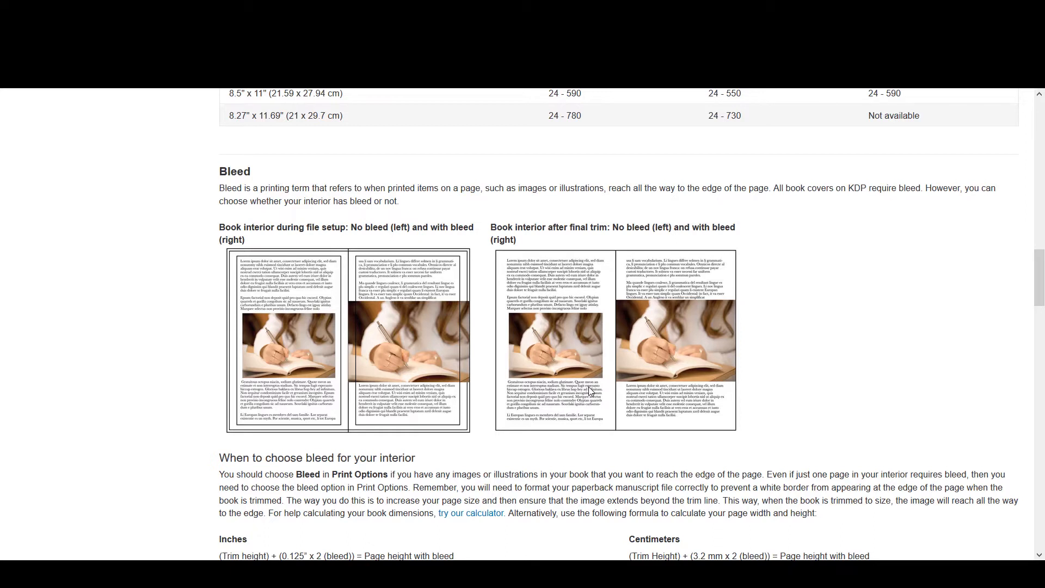
scroll(527, 387, down, 2)
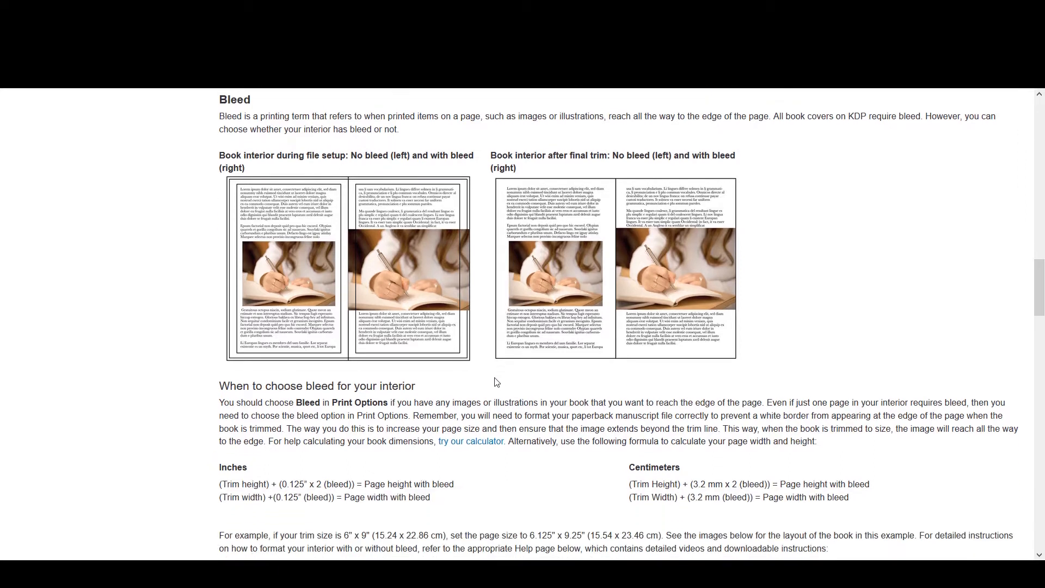
scroll(304, 463, down, 2)
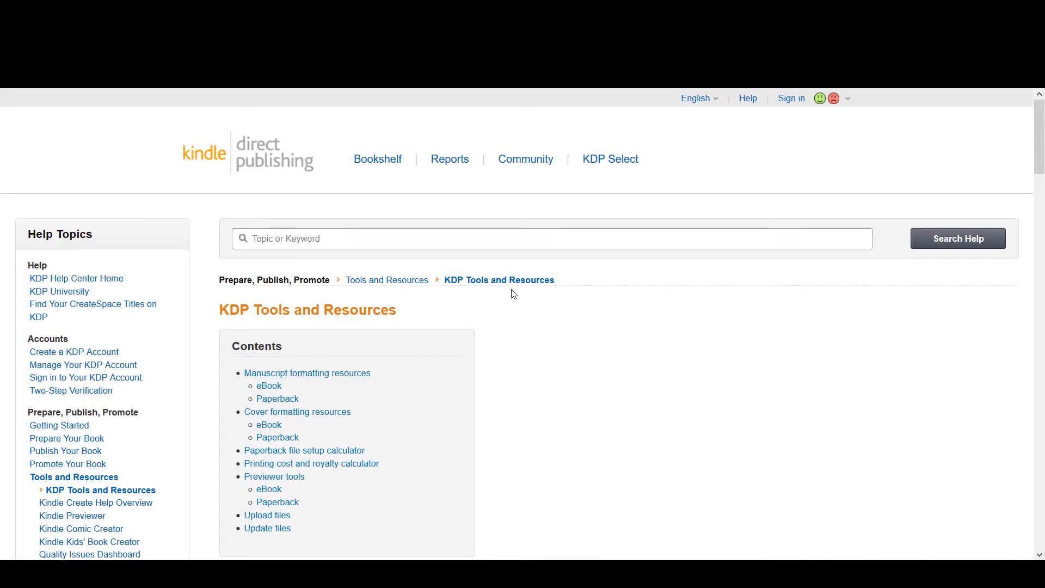
Look through KDP Tools and Resources for paperback formatting help, opening the cover templates link and reviewing the paperback file setup calculator section
scroll(576, 293, down, 20)
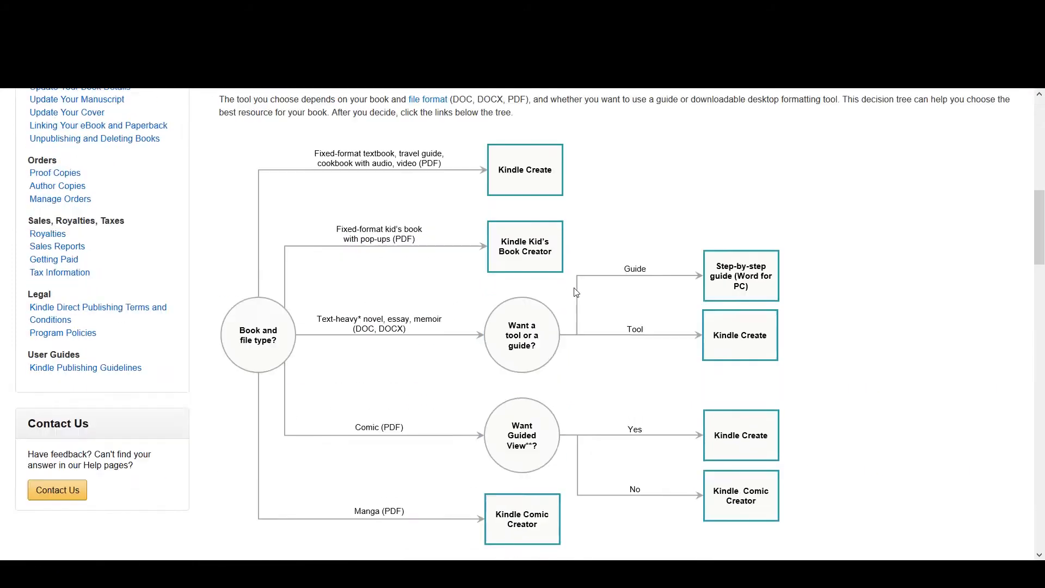
scroll(577, 293, down, 4)
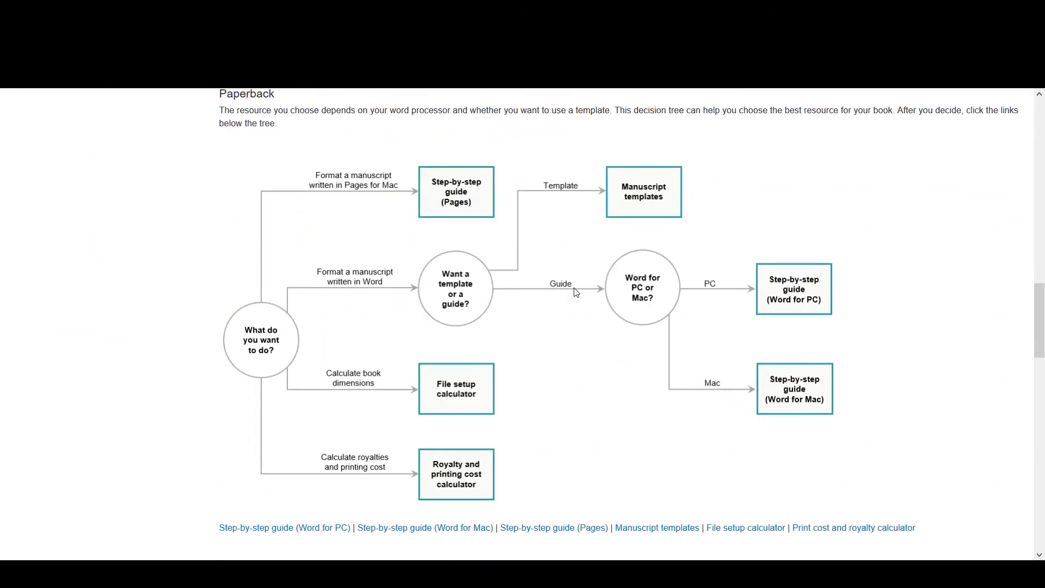
scroll(577, 292, down, 1)
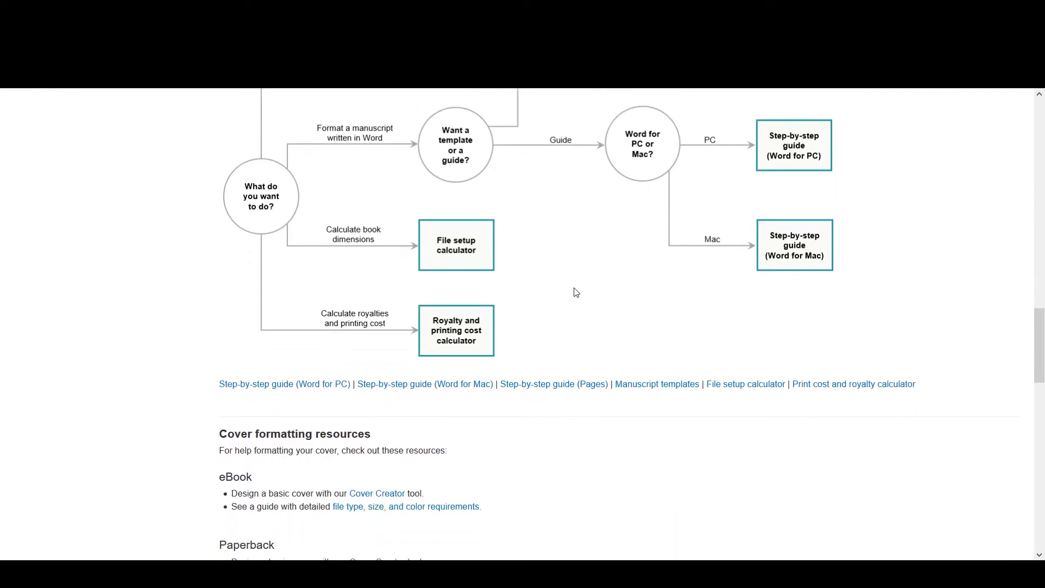
scroll(576, 293, down, 2)
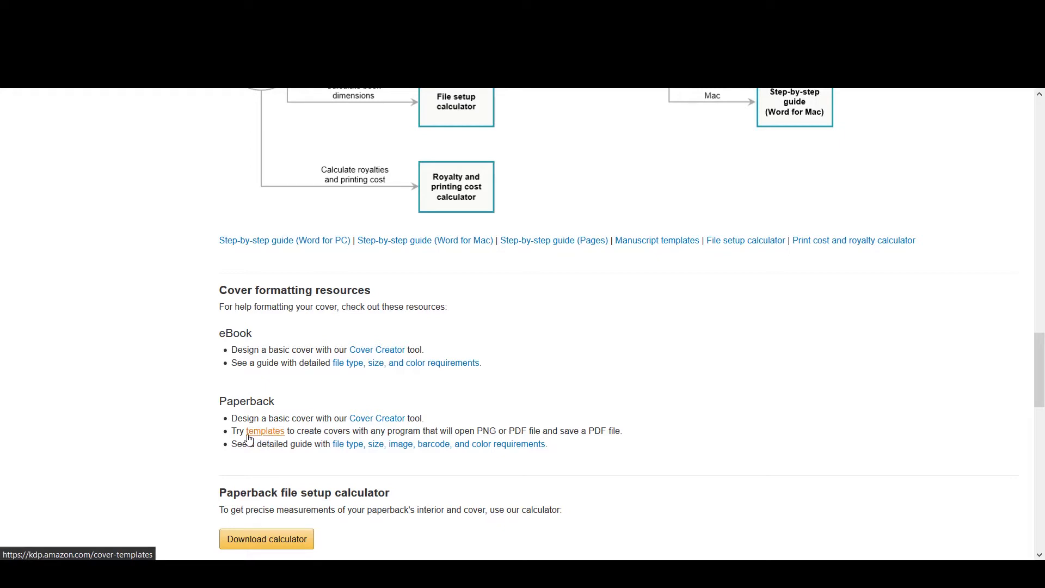
click(282, 431)
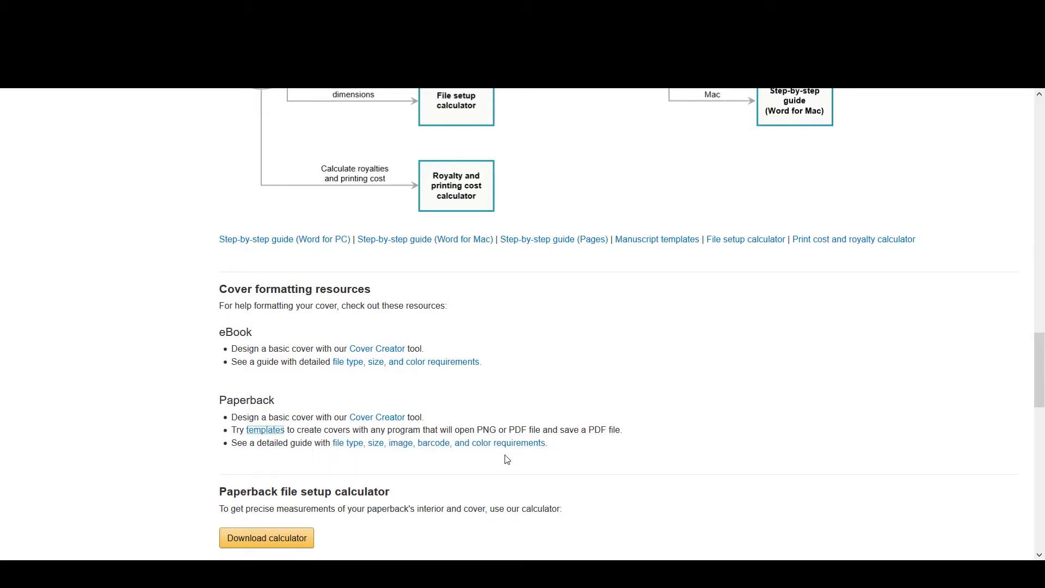
scroll(334, 423, down, 4)
scroll(333, 423, down, 1)
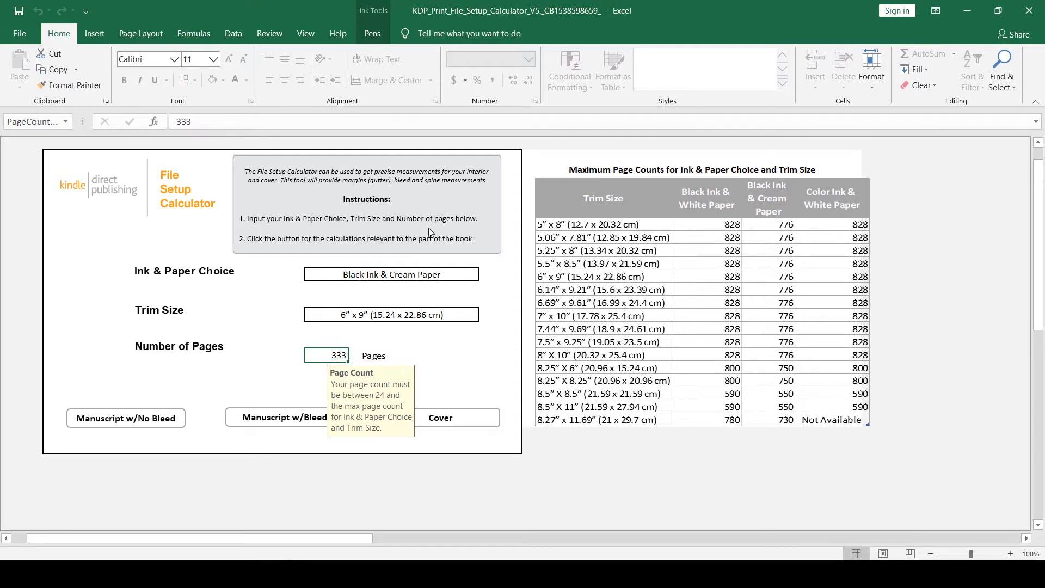
In the Excel KDP file setup calculator, set the ink and paper choice to Black Ink & White Paper, keeping the 6" x 9" trim size
click(456, 273)
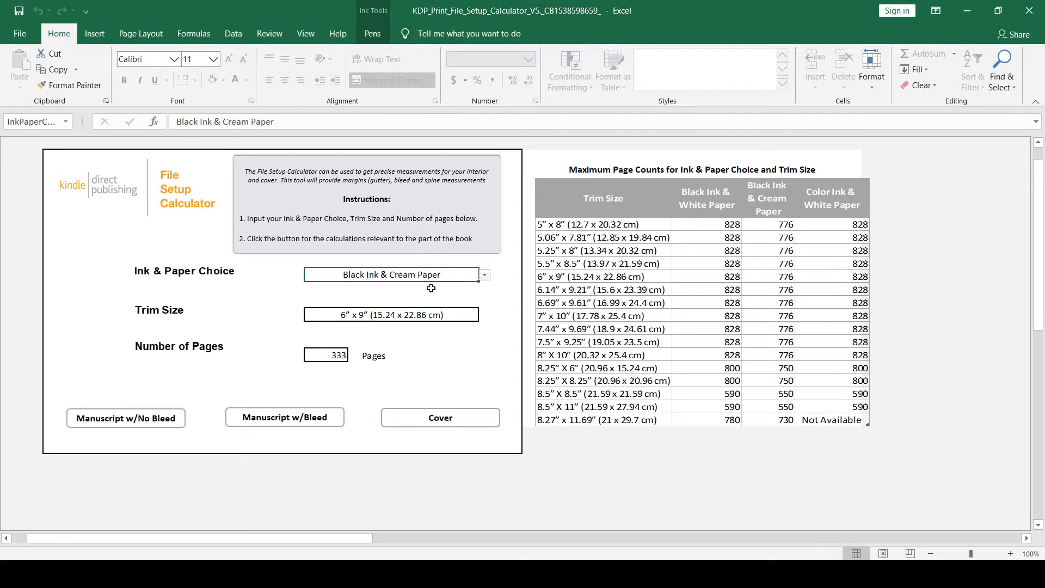
click(485, 276)
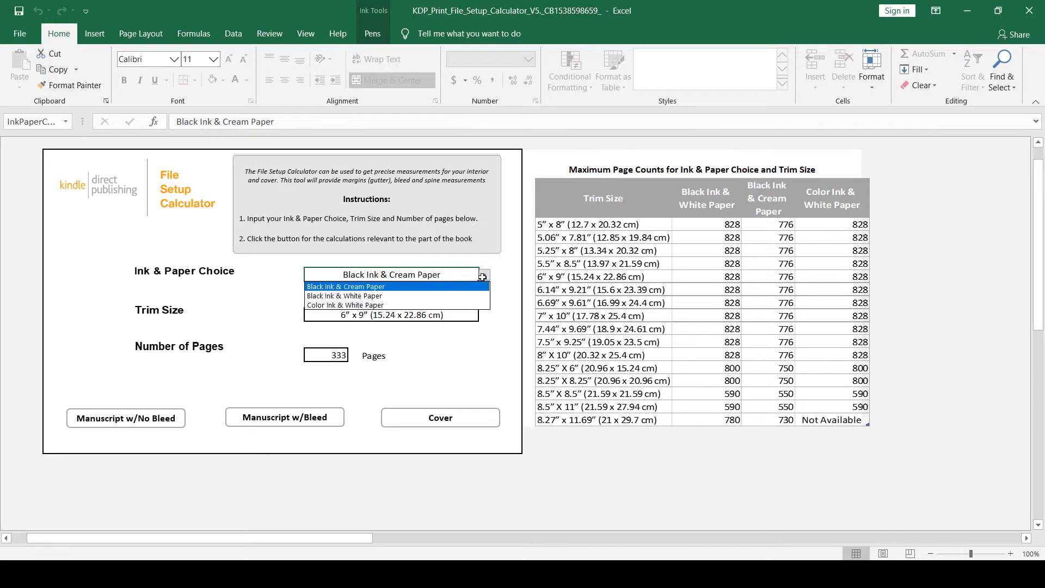
click(362, 296)
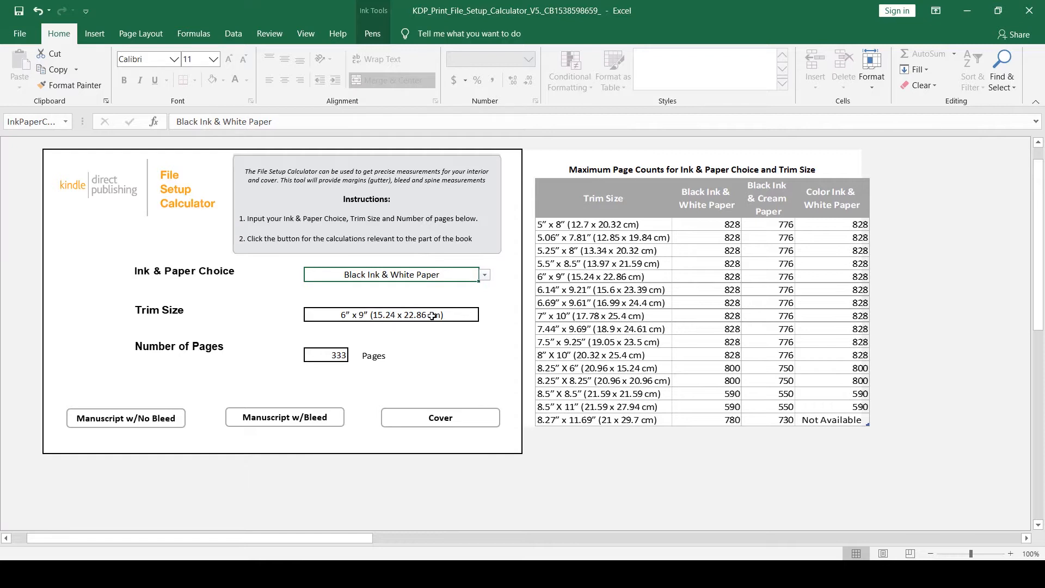
click(474, 320)
click(484, 316)
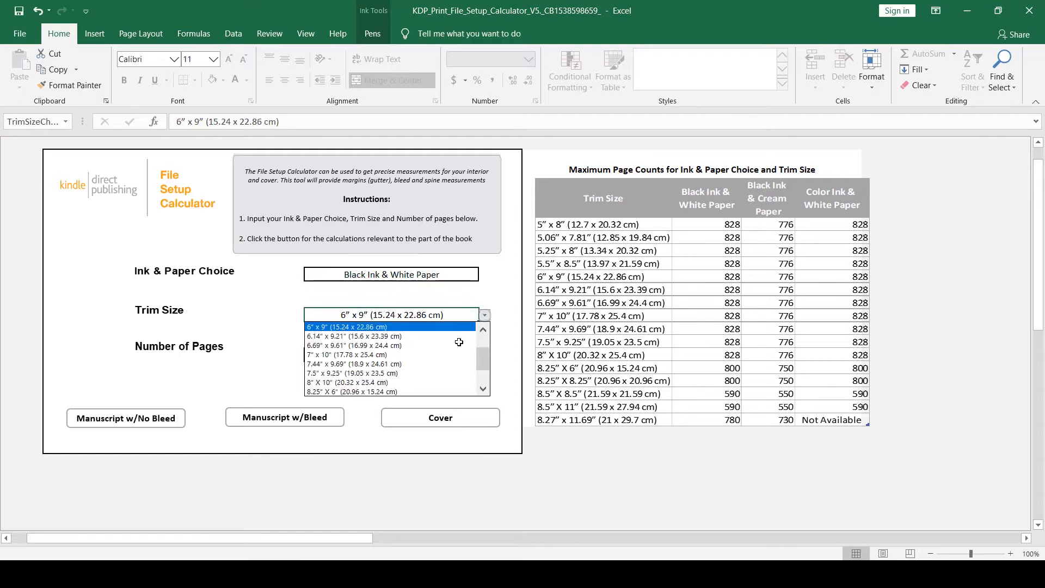
click(501, 314)
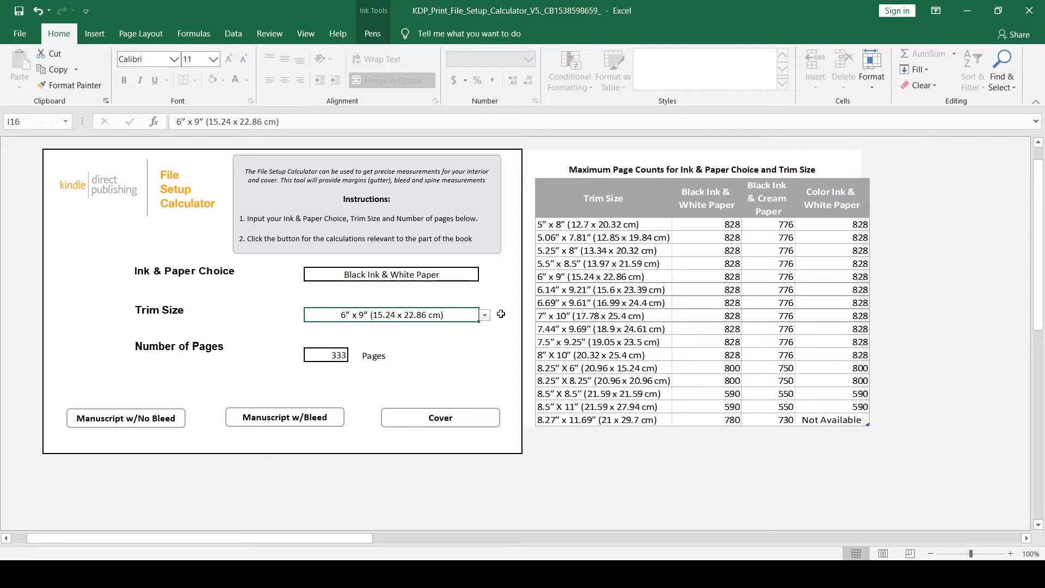
Set the calculator's number of pages to 150
click(335, 356)
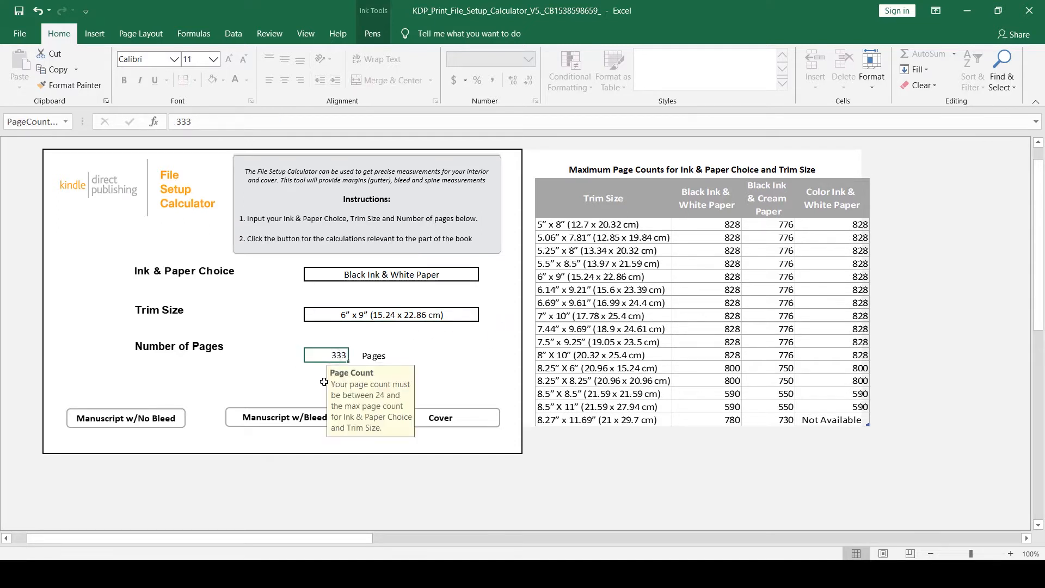
text(150)
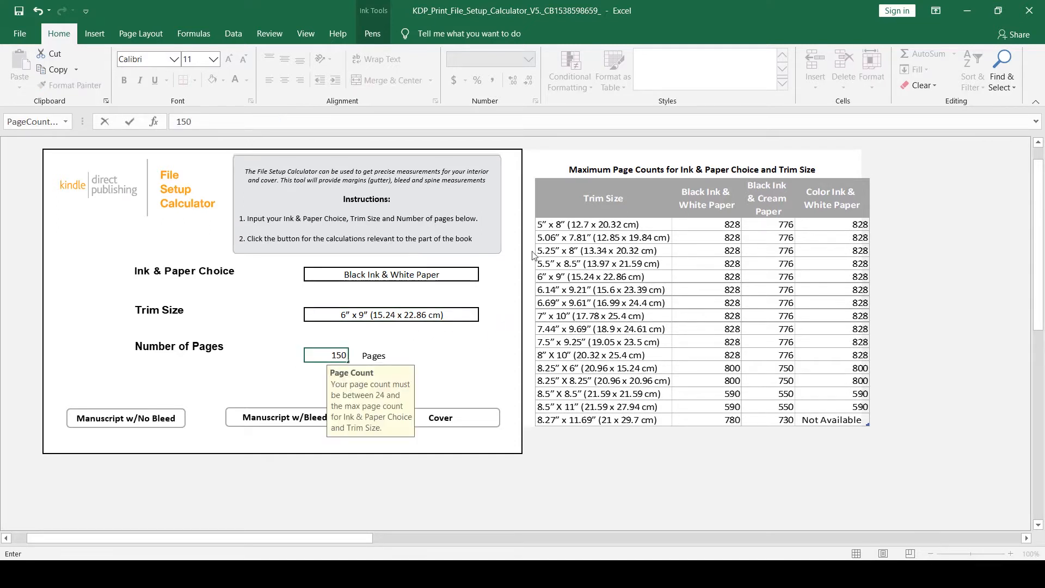
key(Return)
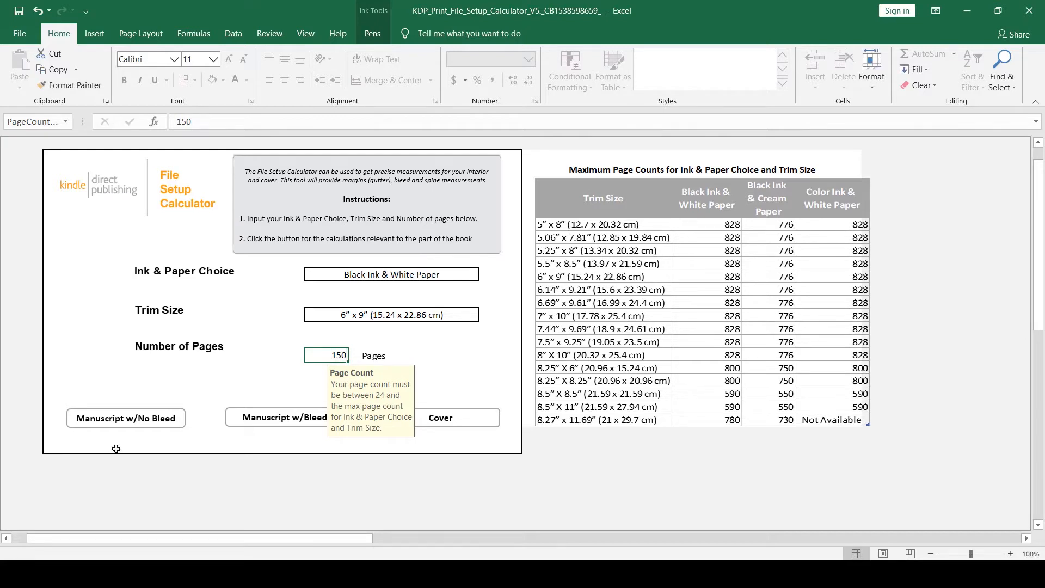
Open the calculator's Manuscript w/Bleed layout and examine its trim, bleed, safe zone, outside margin and gutter dimensions
click(272, 419)
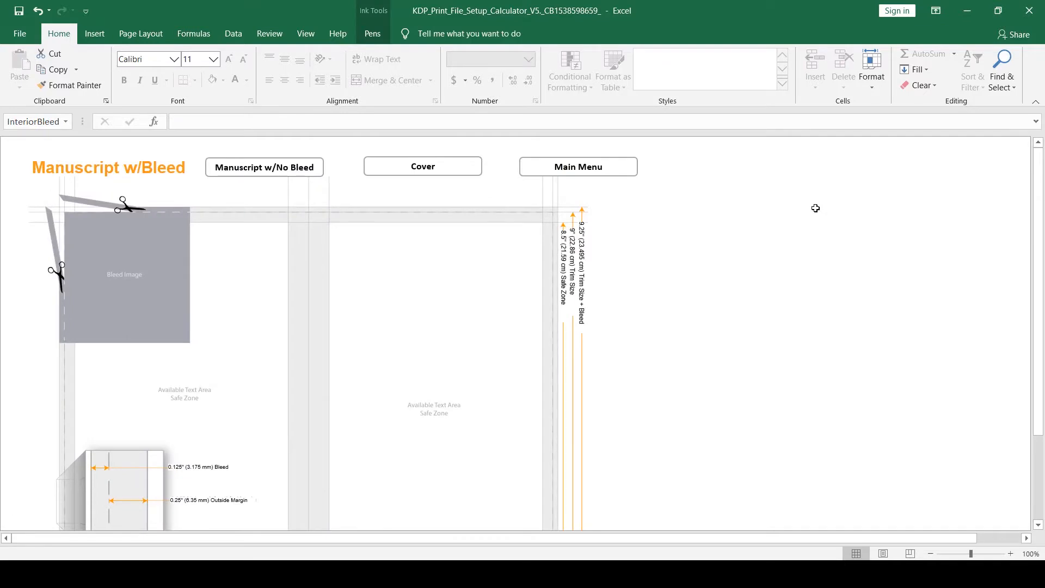
scroll(803, 218, down, 2)
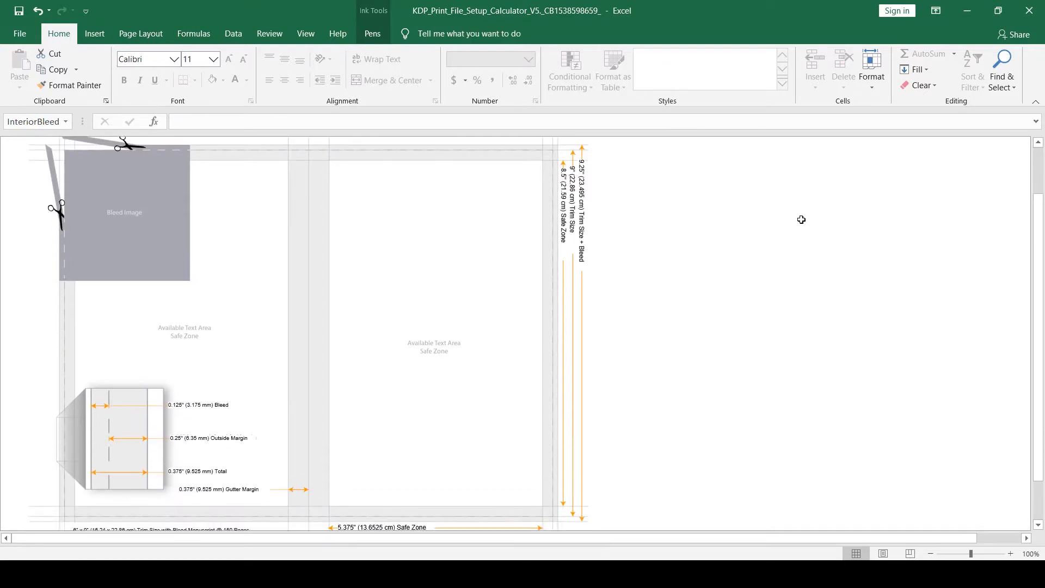
scroll(801, 219, up, 1)
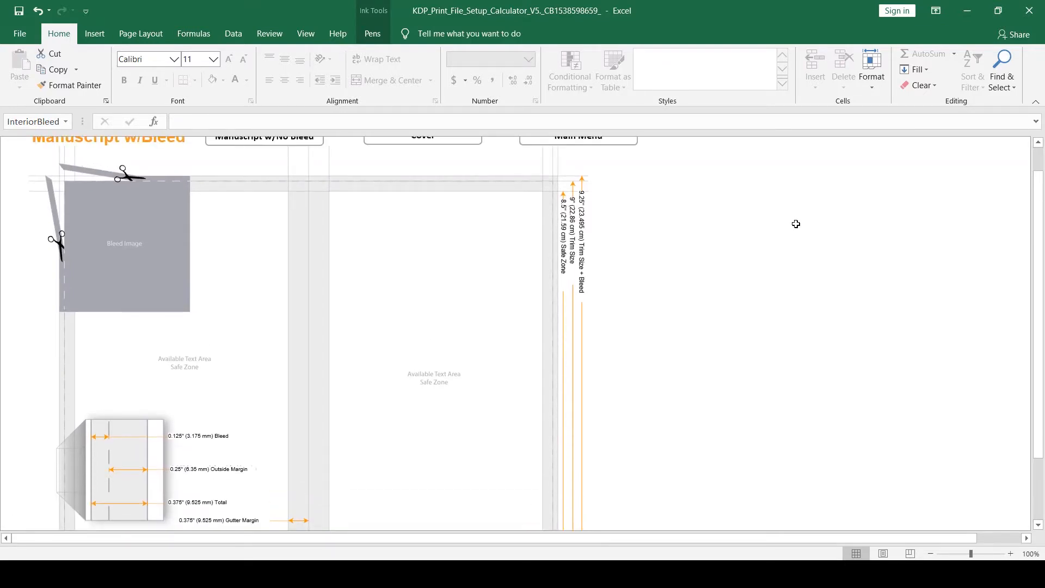
scroll(675, 261, down, 1)
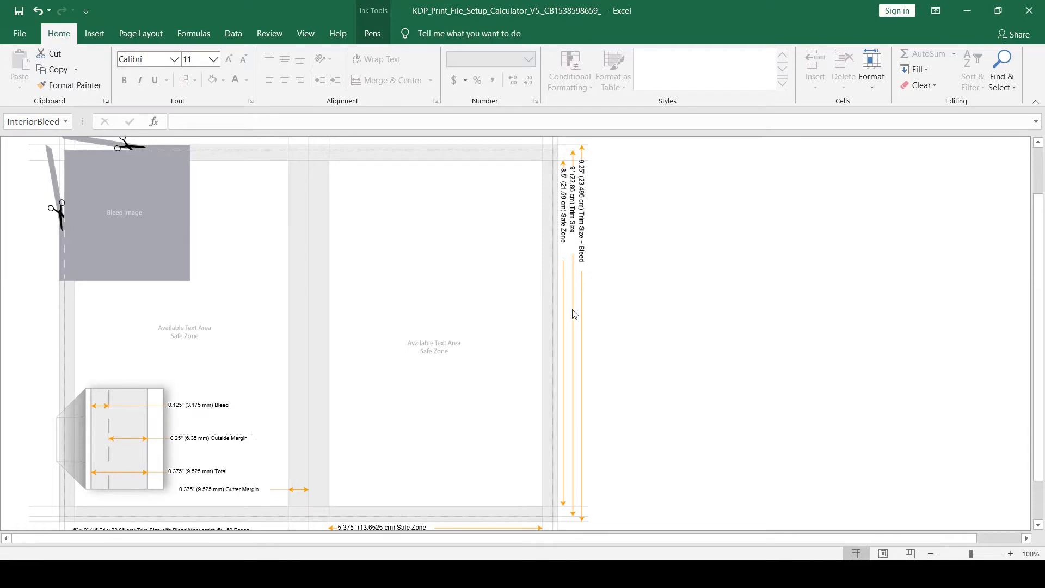
scroll(573, 314, down, 1)
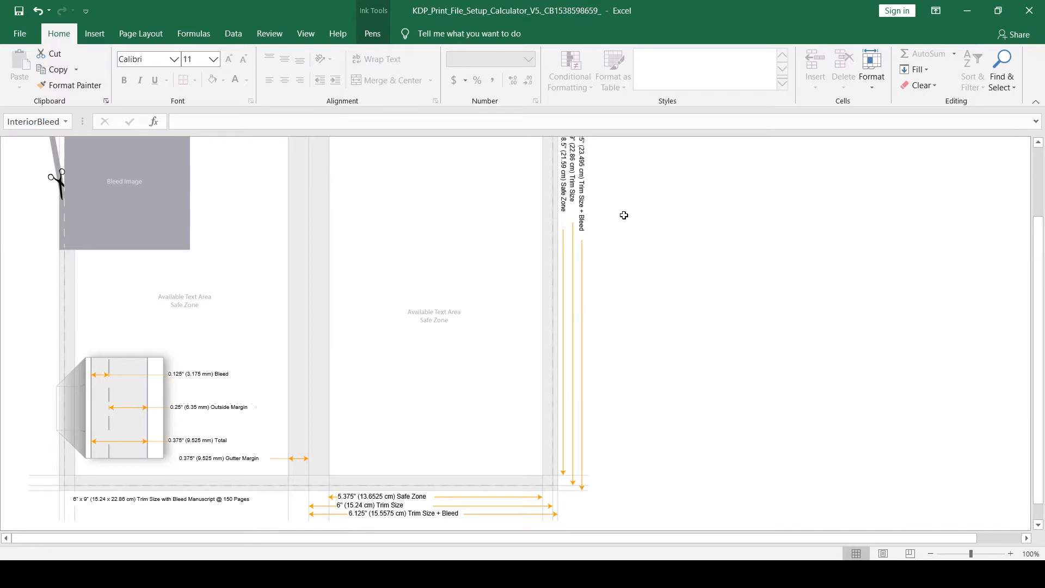
scroll(624, 215, up, 1)
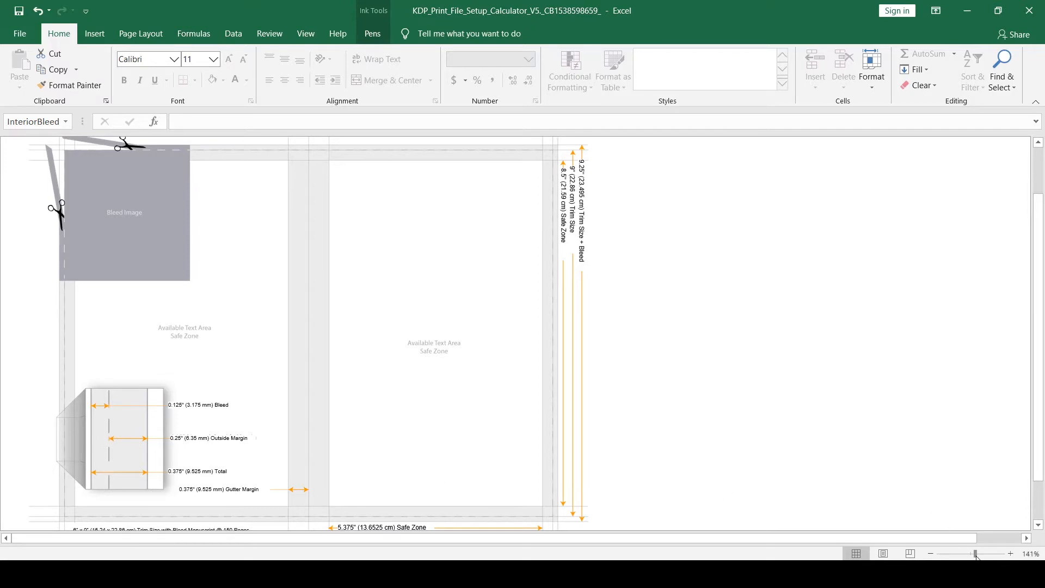
drag(970, 554, 980, 554)
scroll(490, 517, down, 3)
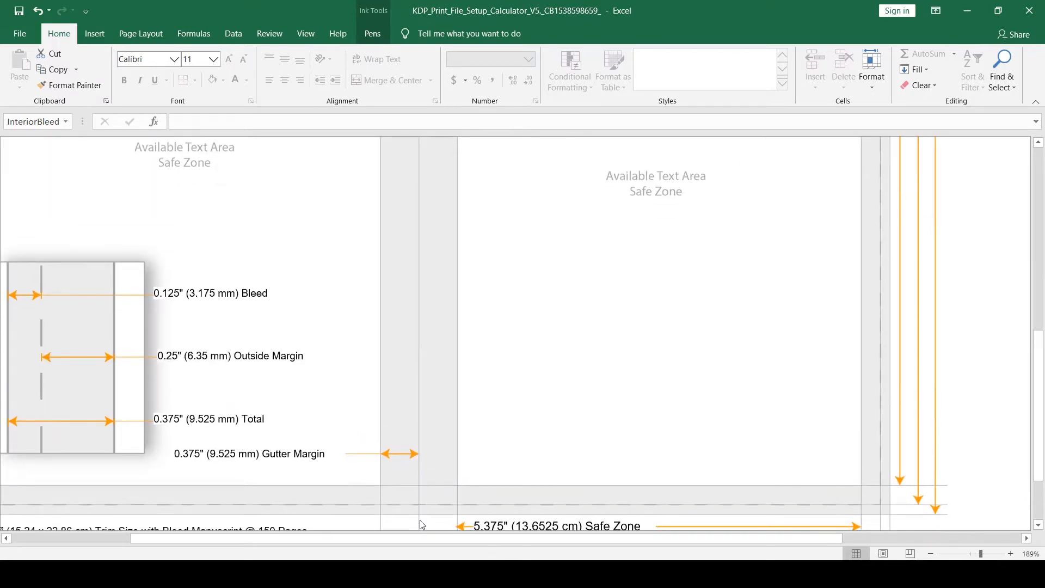
drag(363, 538, 261, 541)
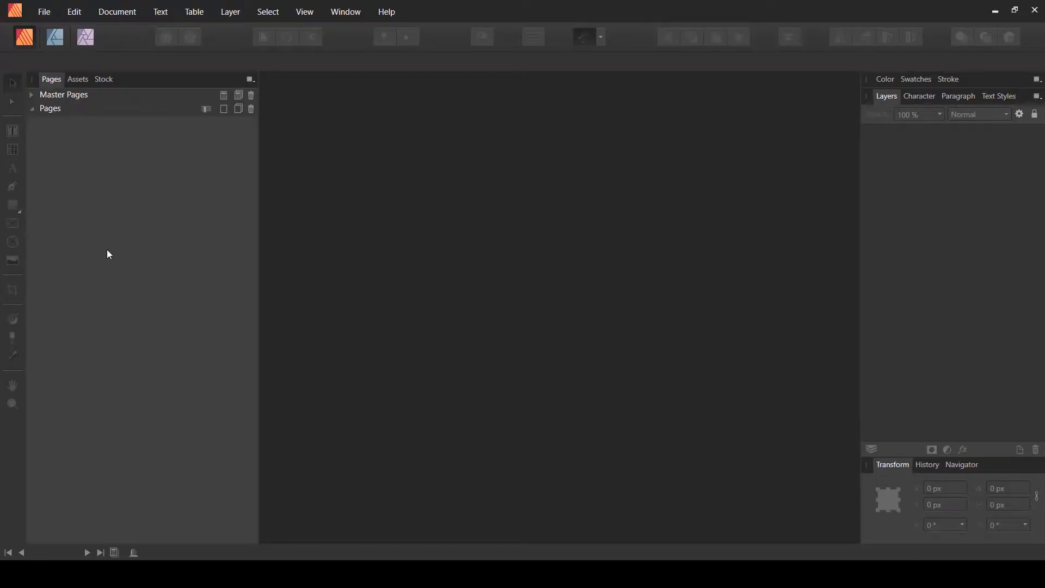
In Affinity Publisher, start a new document with a page width of 6 in and a page height of 9 in
click(44, 12)
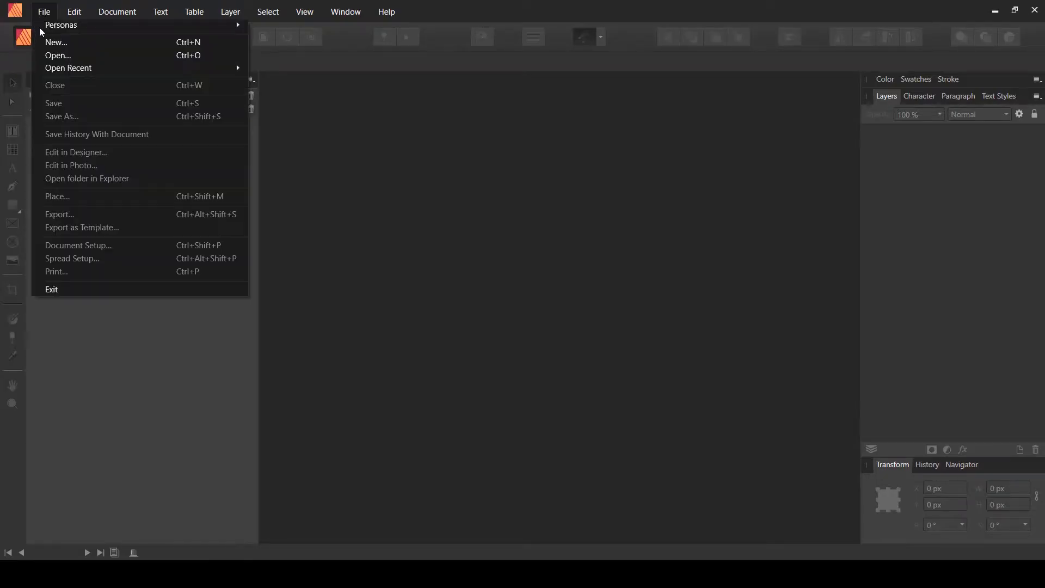
click(48, 42)
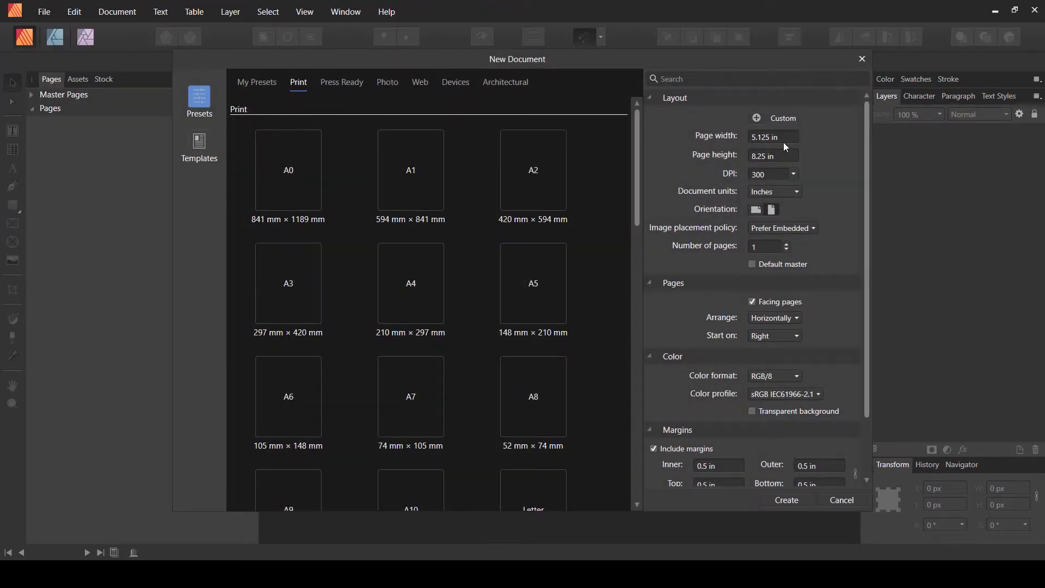
click(789, 137)
text(6)
click(785, 154)
text(9)
key(Return)
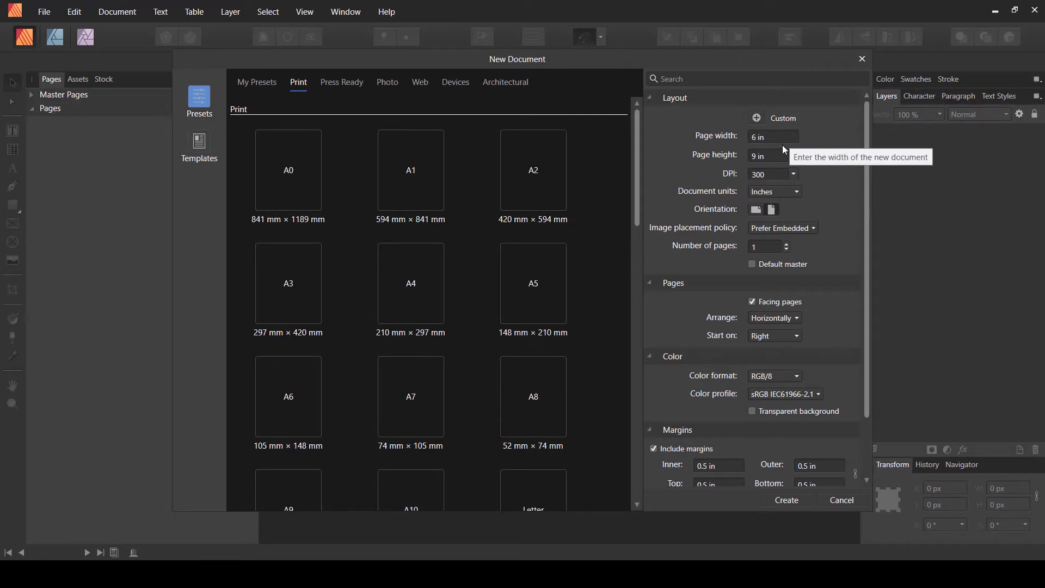
Turn off Include margins for the new document
drag(867, 252, 873, 323)
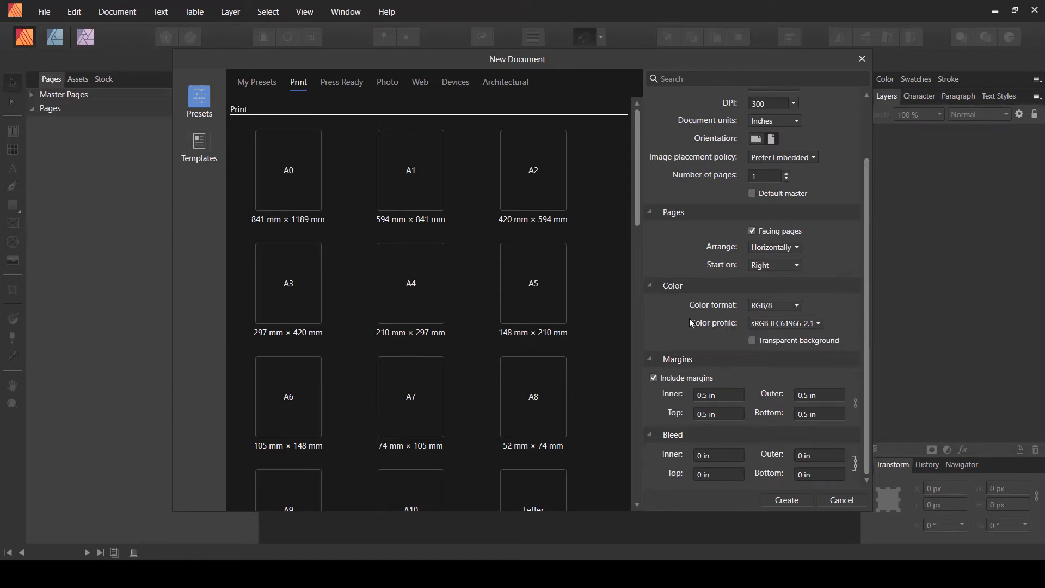
click(654, 379)
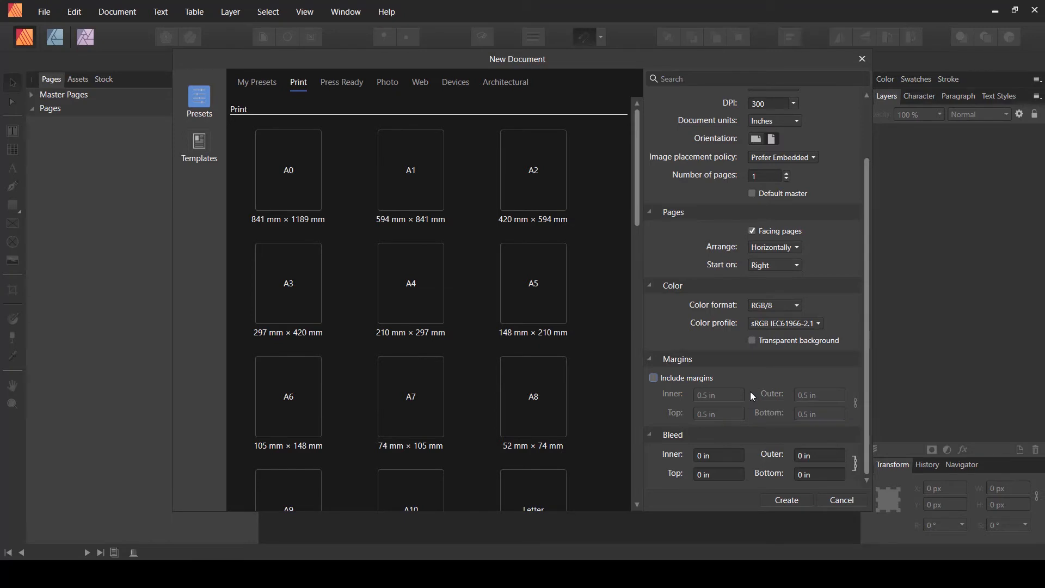
Set the new document's page width to 6.125 in and its page height to 9.25 in
scroll(836, 329, up, 3)
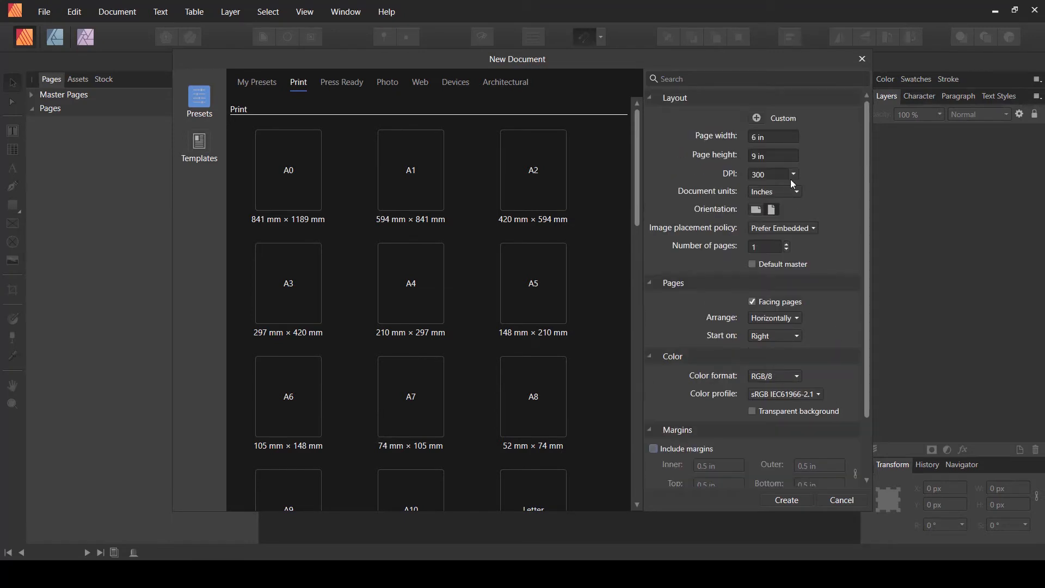
click(794, 136)
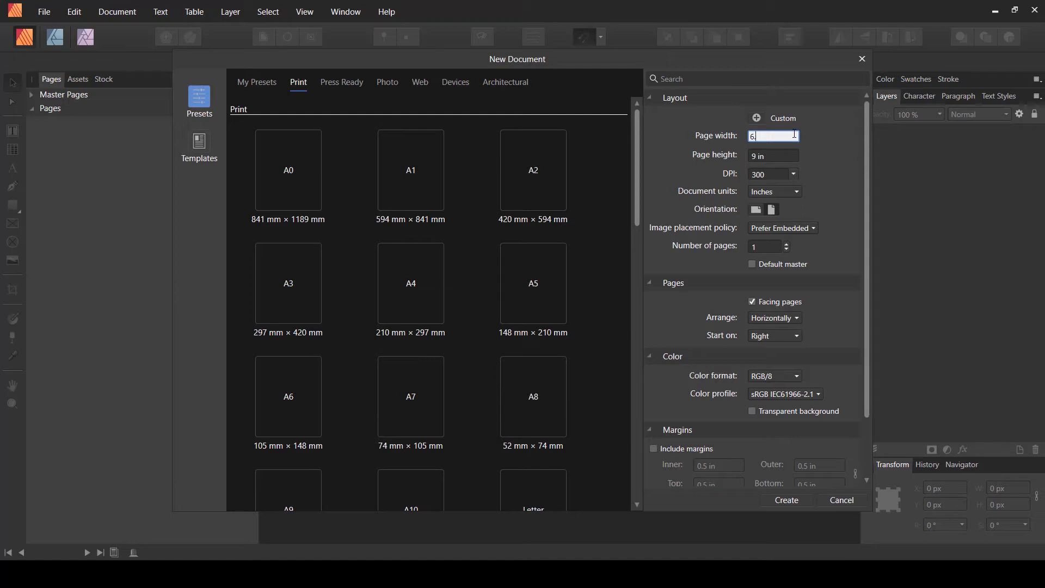
click(780, 157)
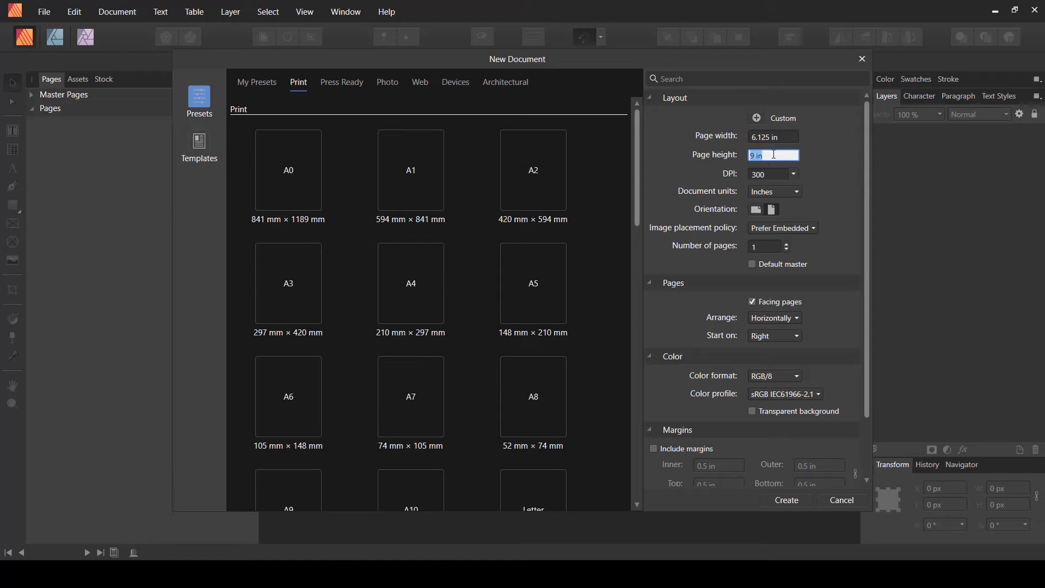
text(9.25)
key(Return)
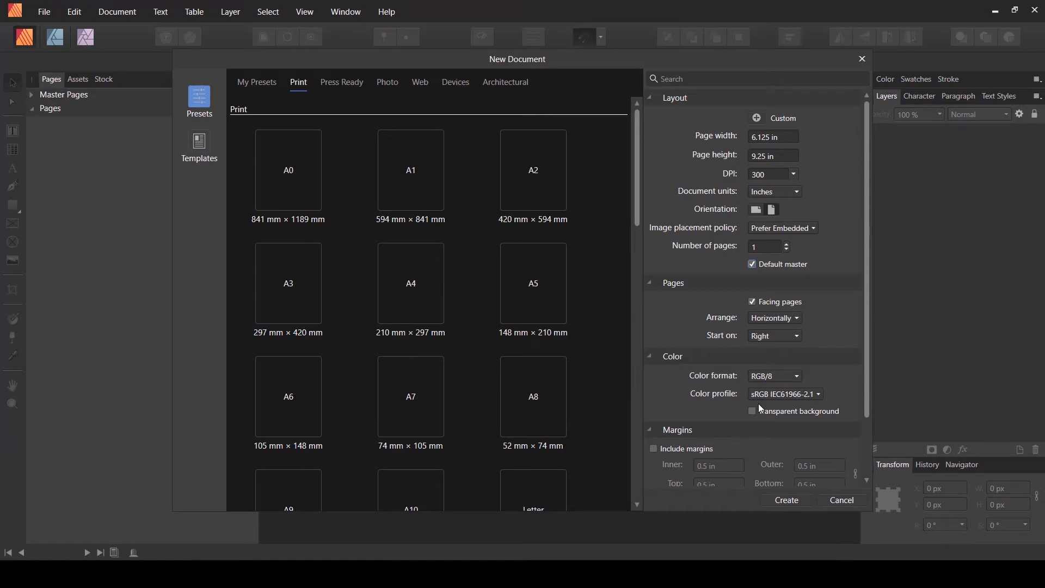
Create the document with a default master and open the Master A spread for editing
click(781, 502)
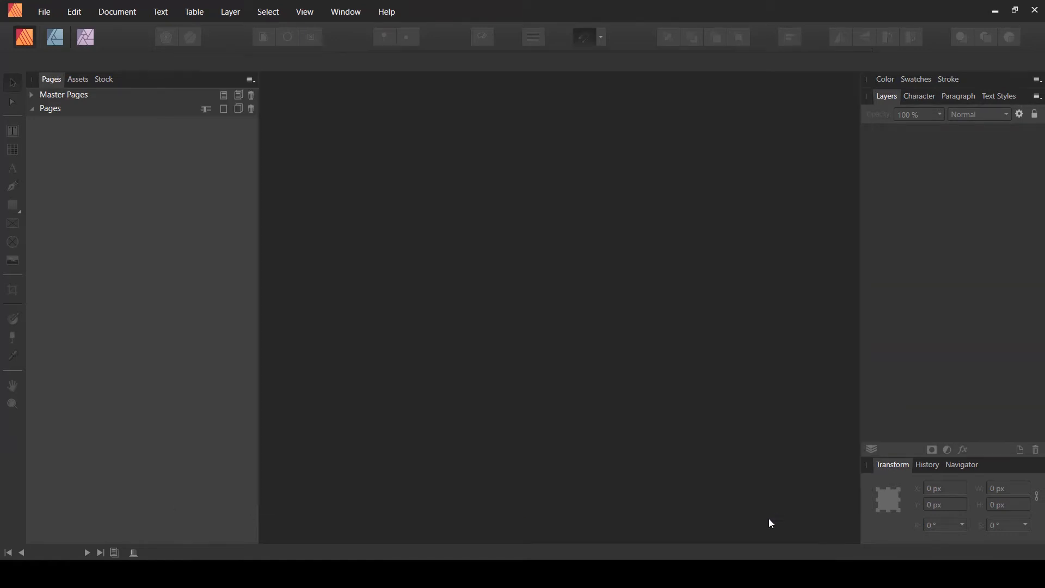
click(33, 96)
double_click(166, 153)
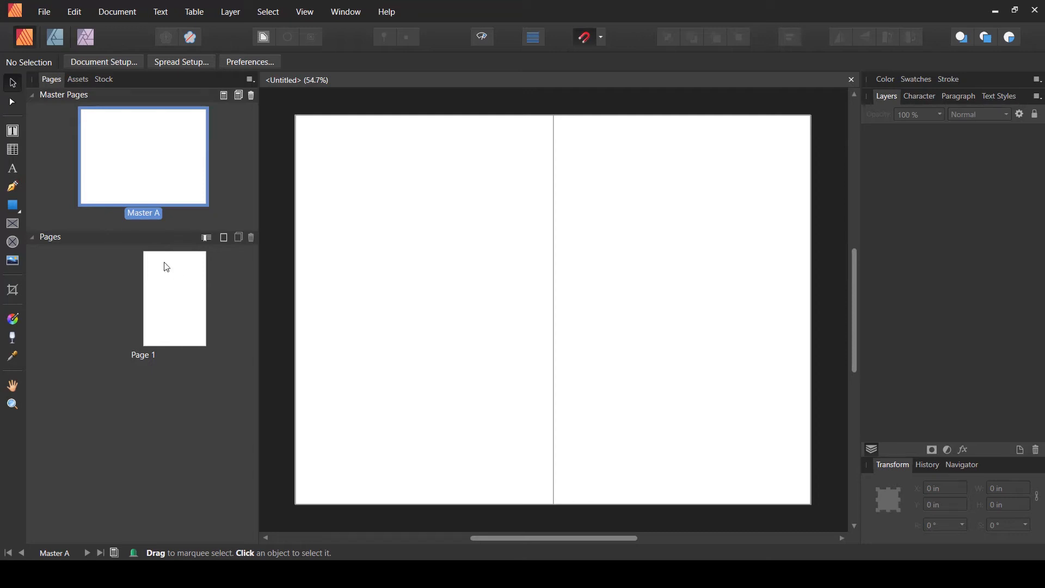
Draw a full-height rectangle on the left page of the master spread and set its width to 0.125 in
click(12, 206)
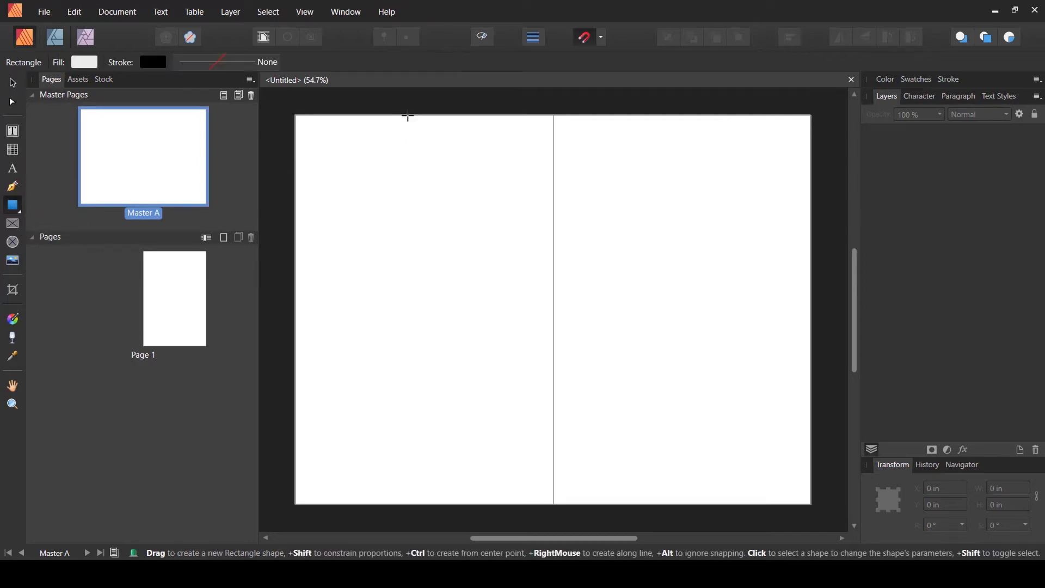
drag(404, 115, 425, 504)
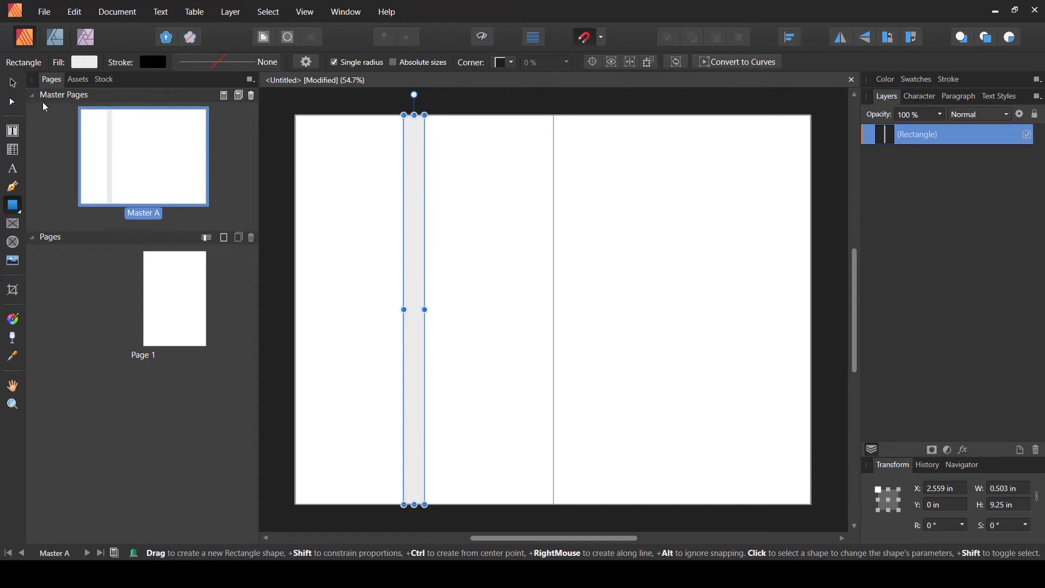
click(12, 83)
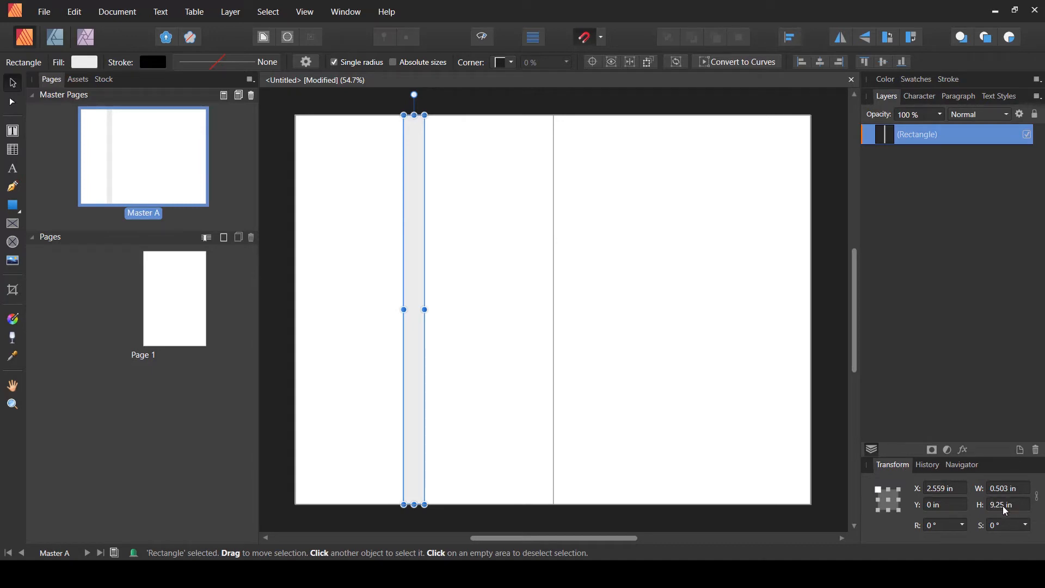
click(1019, 487)
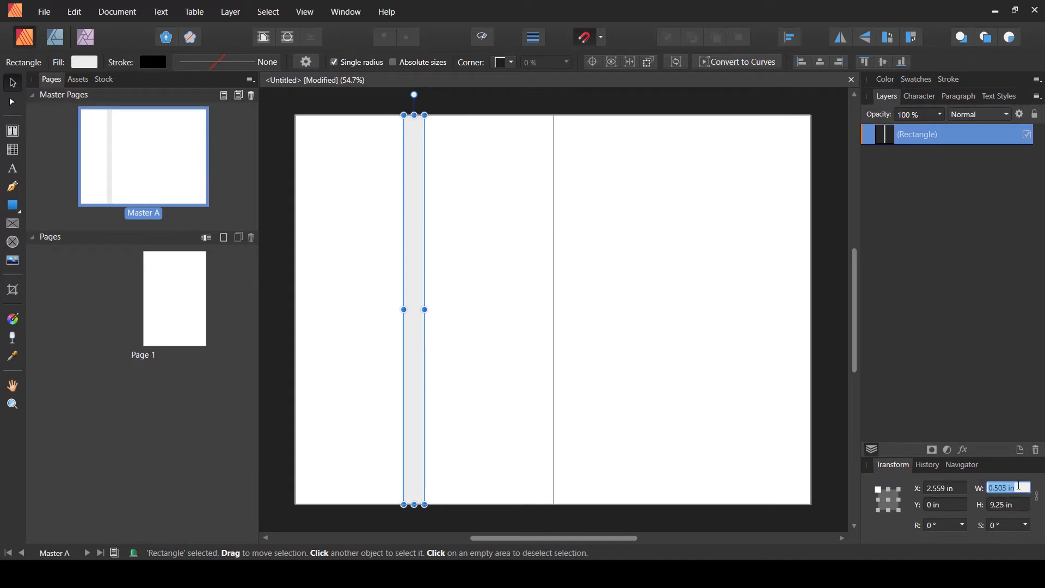
text(125)
key(Tab)
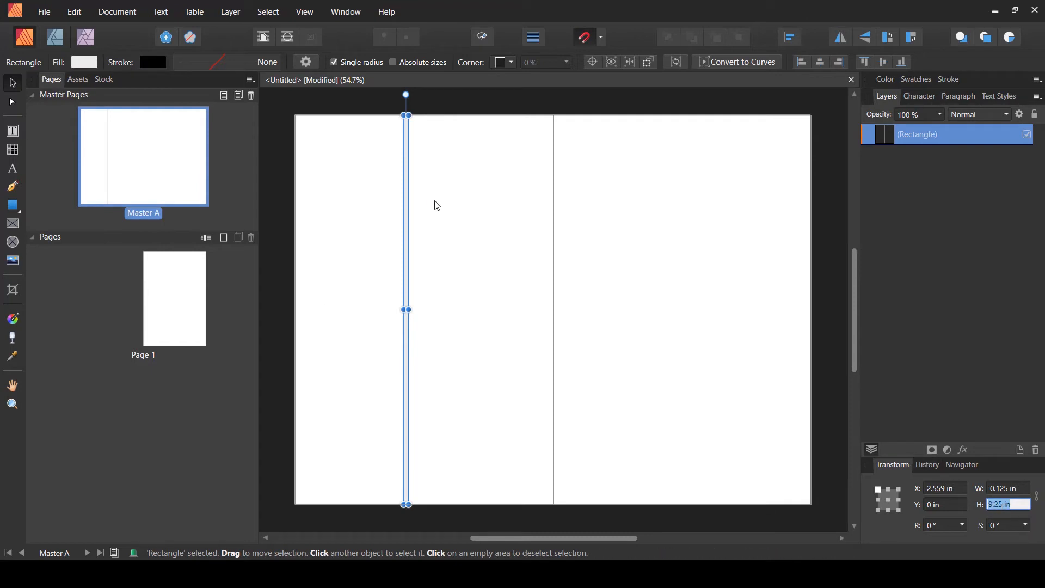
Move the 0.125 in strip flush against the outer edge of the left master page
click(498, 266)
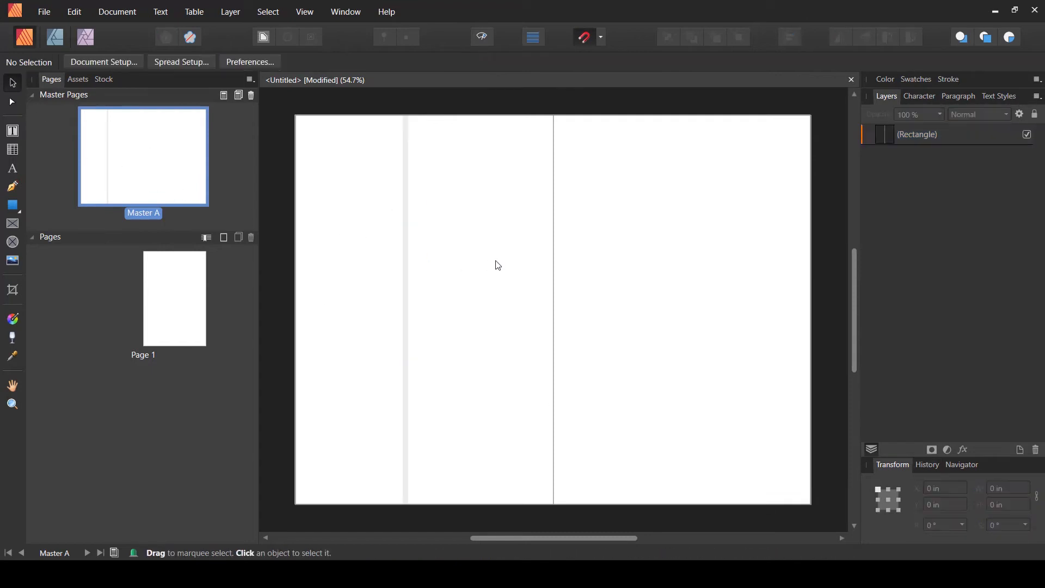
click(408, 250)
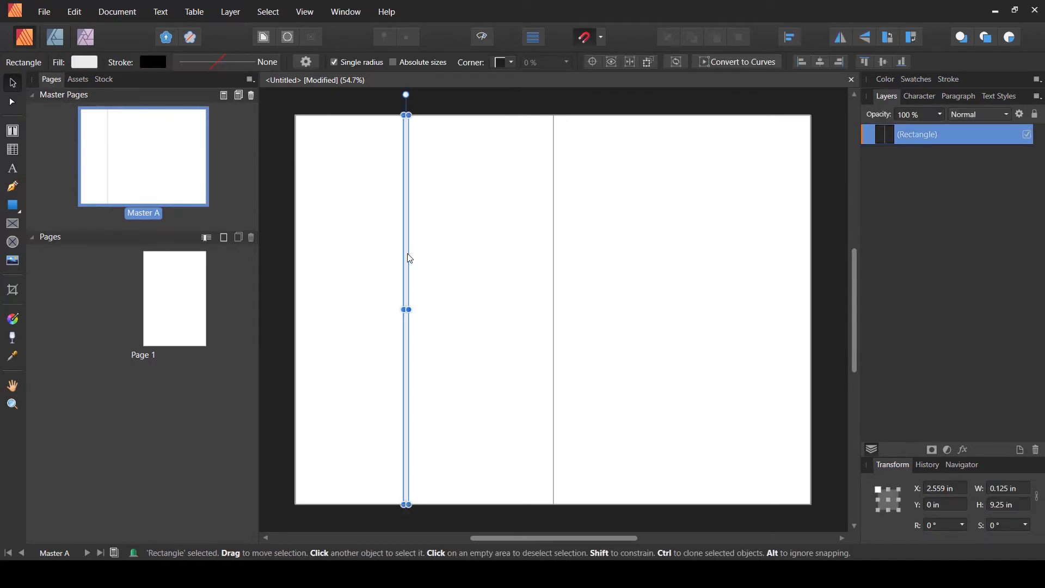
drag(410, 259, 308, 260)
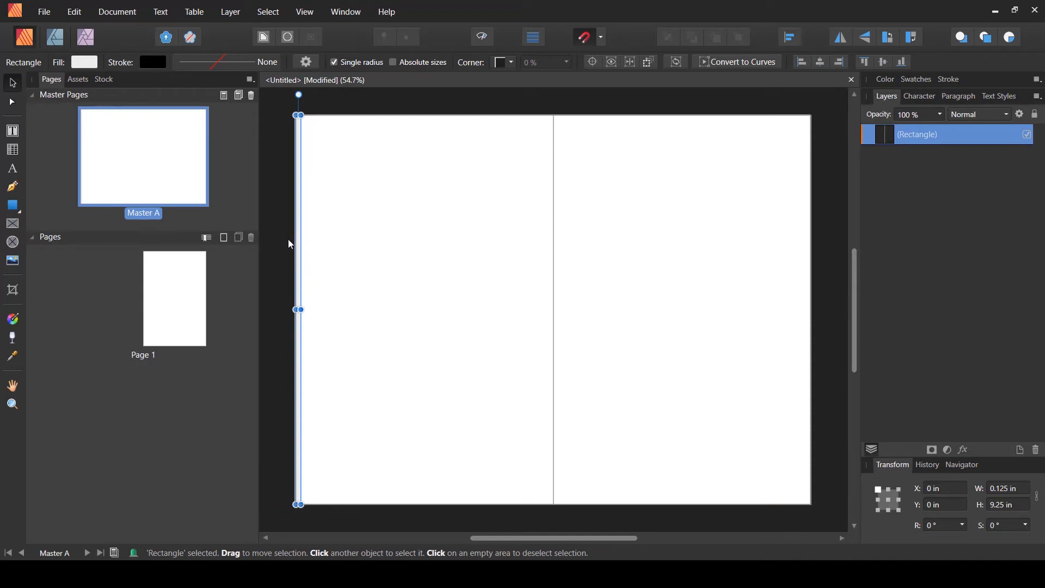
click(378, 256)
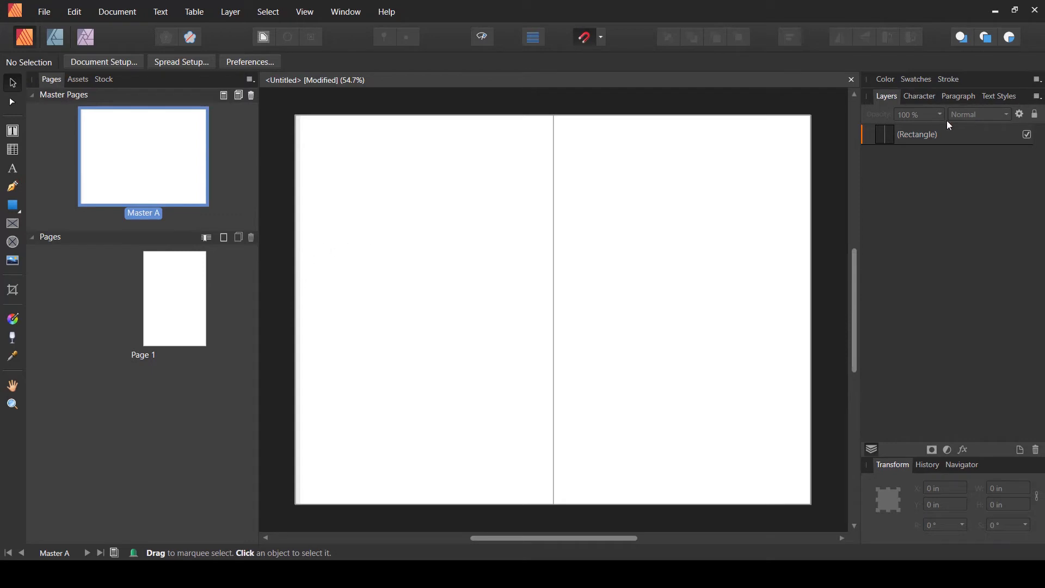
Fill the outer-edge strip with a blue of about RGB 76, 104, 197
click(973, 141)
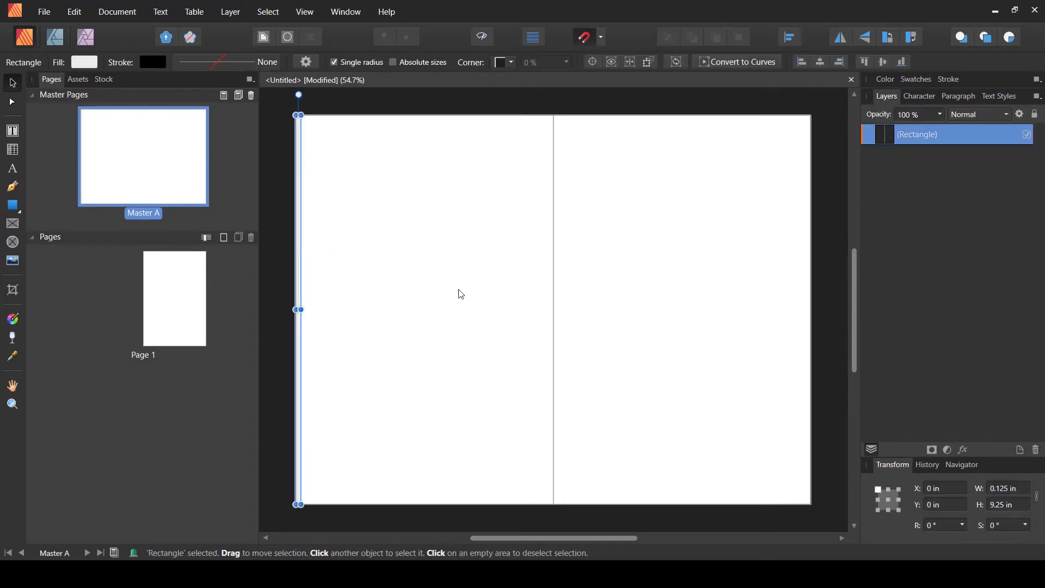
click(85, 65)
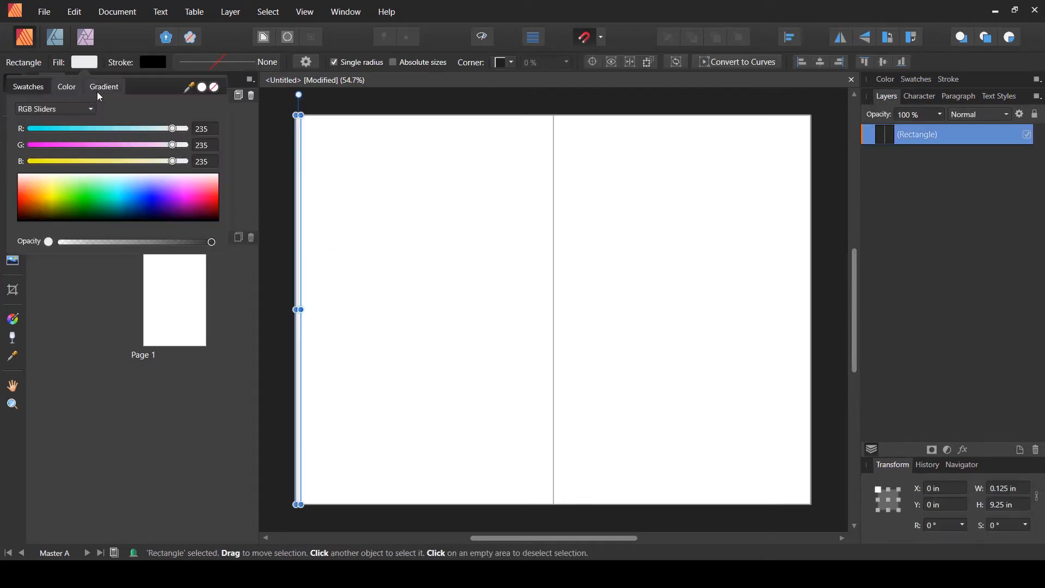
click(63, 110)
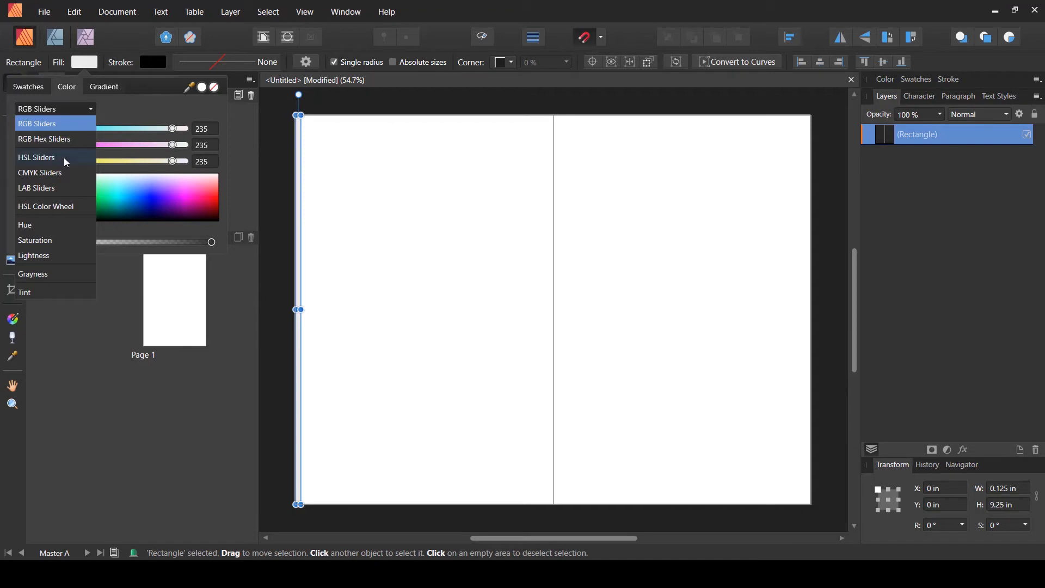
click(43, 258)
drag(194, 125, 171, 127)
click(77, 110)
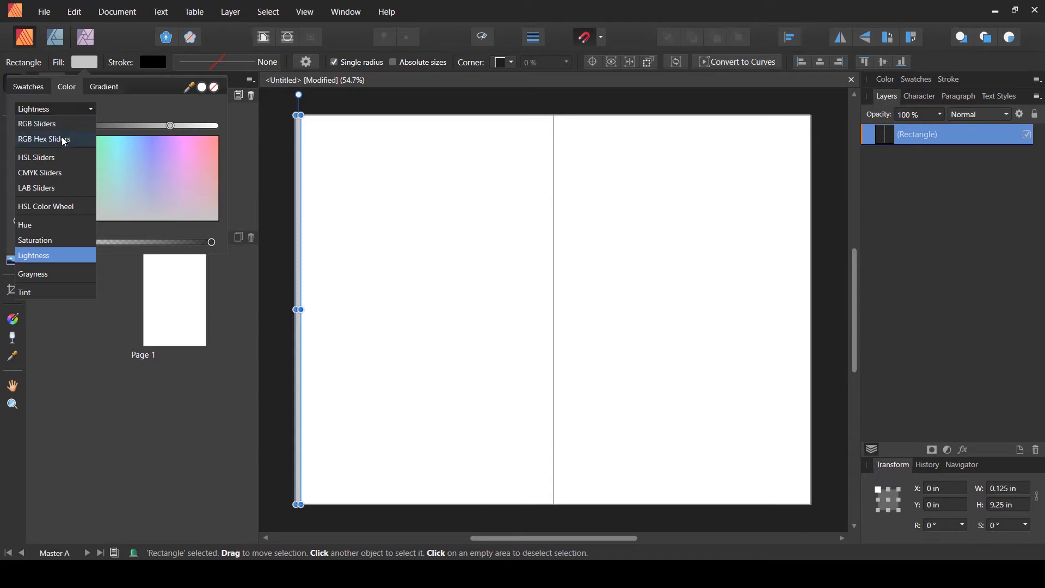
click(67, 123)
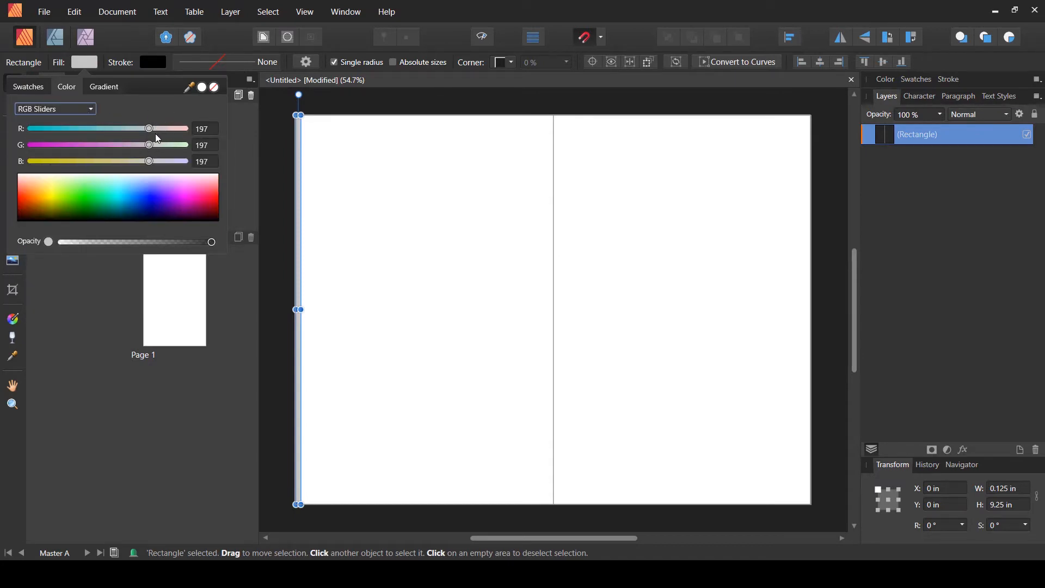
drag(150, 129, 94, 146)
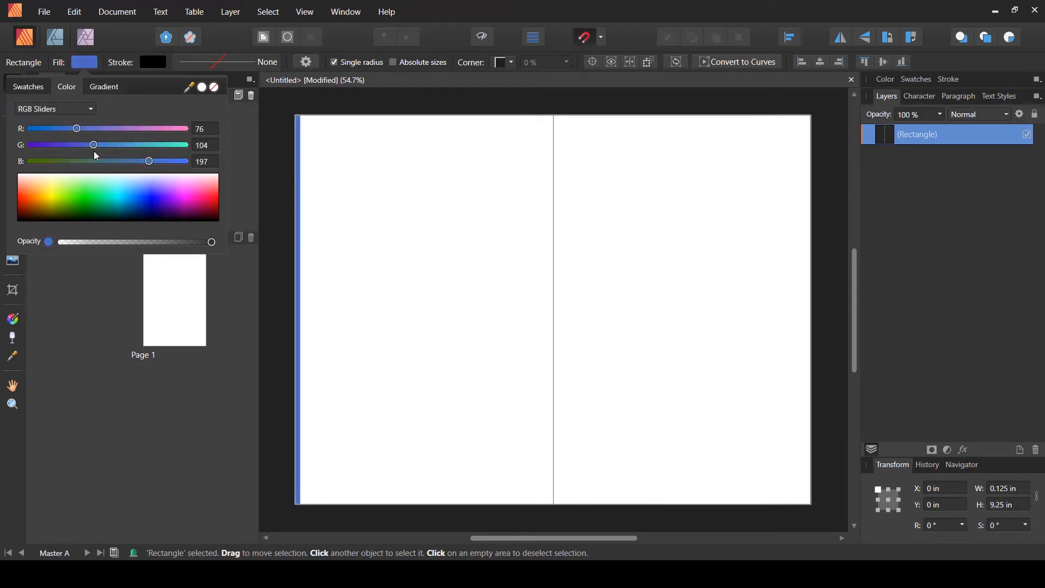
click(282, 292)
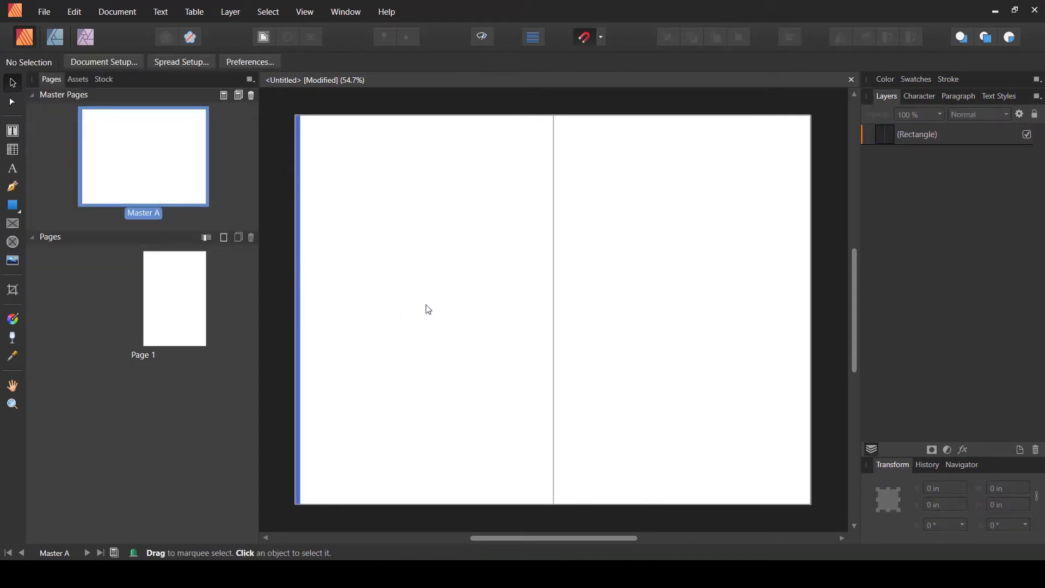
drag(357, 228, 279, 321)
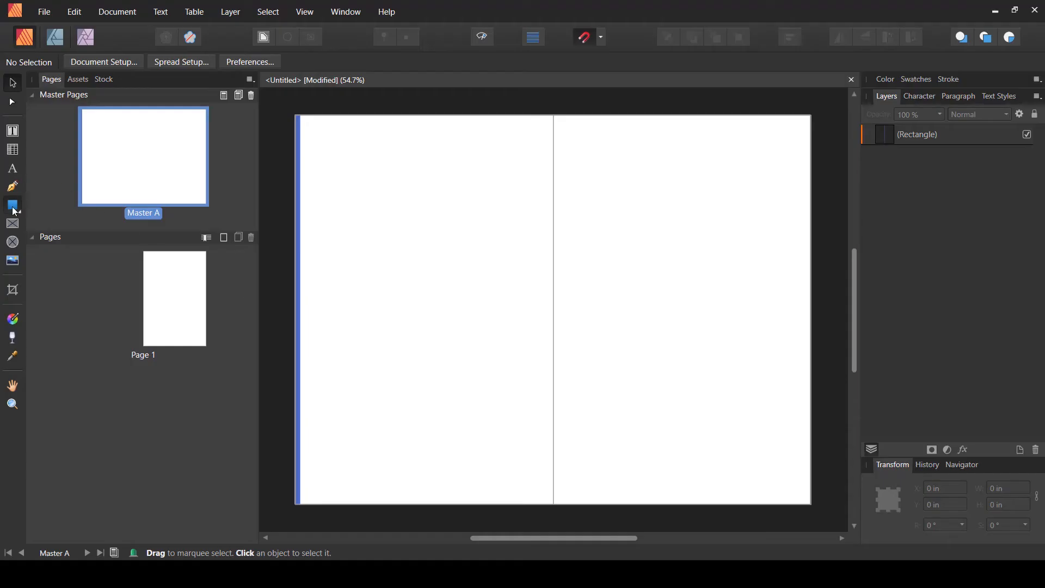
Draw a second full-height rectangle on the left master page and set its width to 0.25 in
click(13, 205)
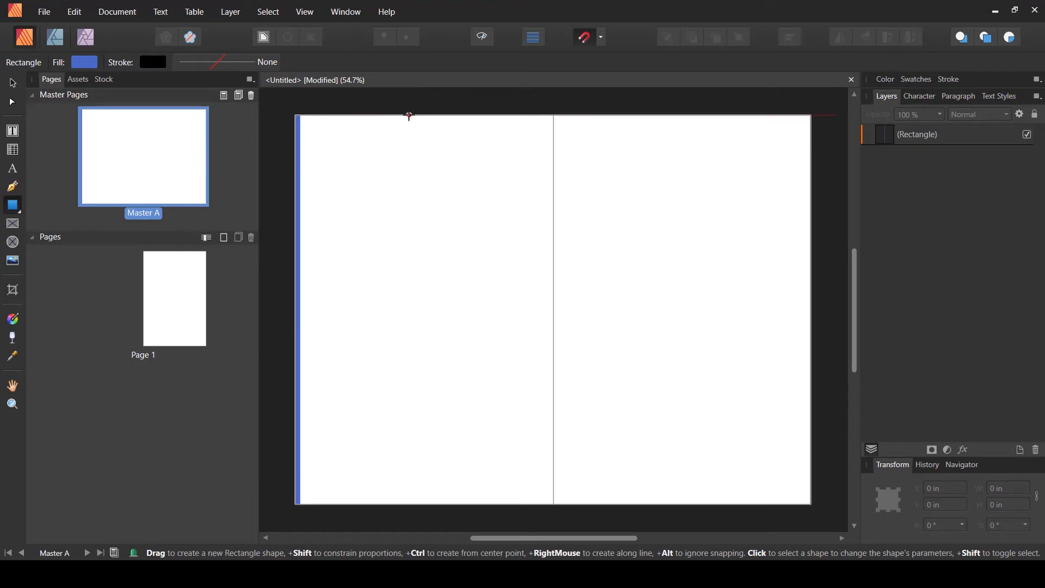
mouse_move(409, 115)
mouse_down()
mouse_move(425, 144)
mouse_move(457, 448)
mouse_move(450, 505)
mouse_up()
click(1004, 488)
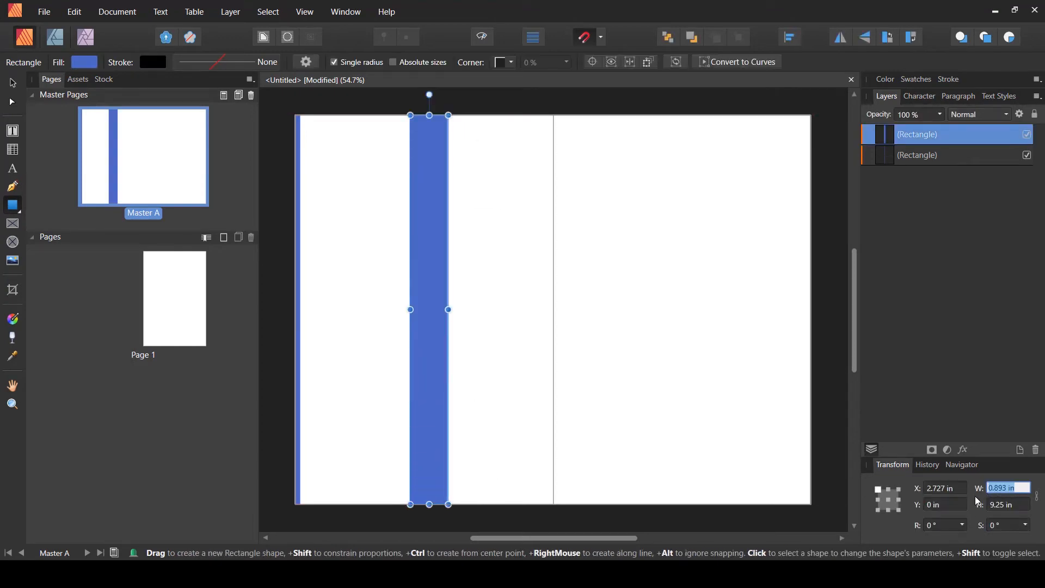
key(BackSpace)
text(.25)
key(Return)
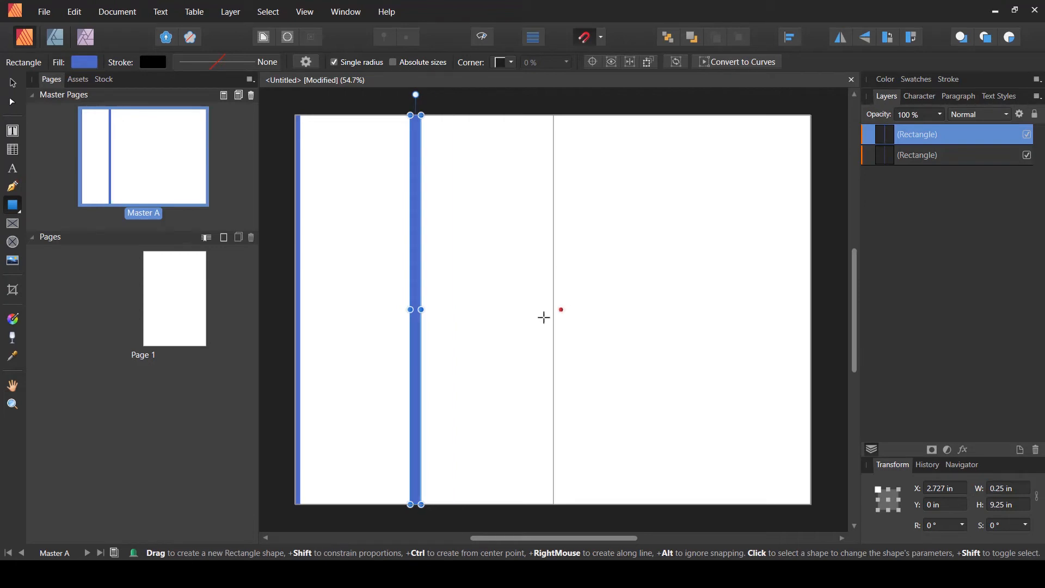
Fill the 0.25 in strip with a red of about RGB 213, 83, 84
click(12, 80)
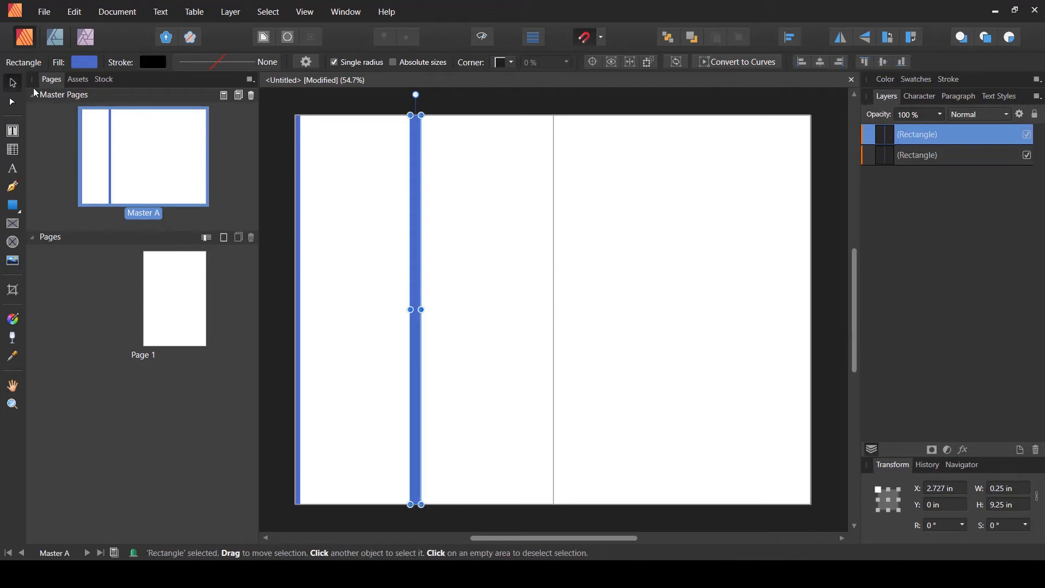
click(85, 62)
drag(127, 133, 159, 128)
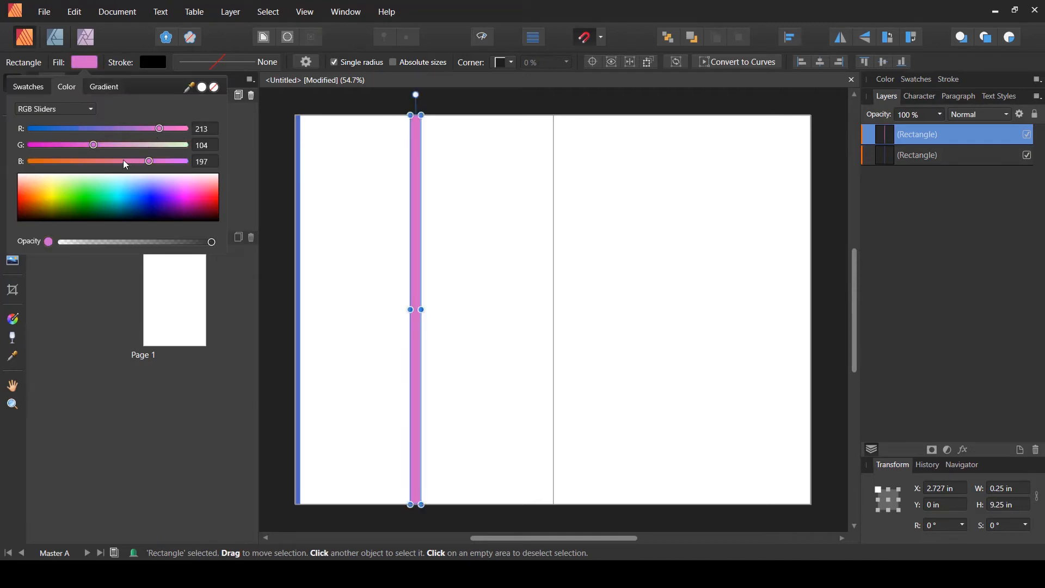
drag(123, 159, 80, 145)
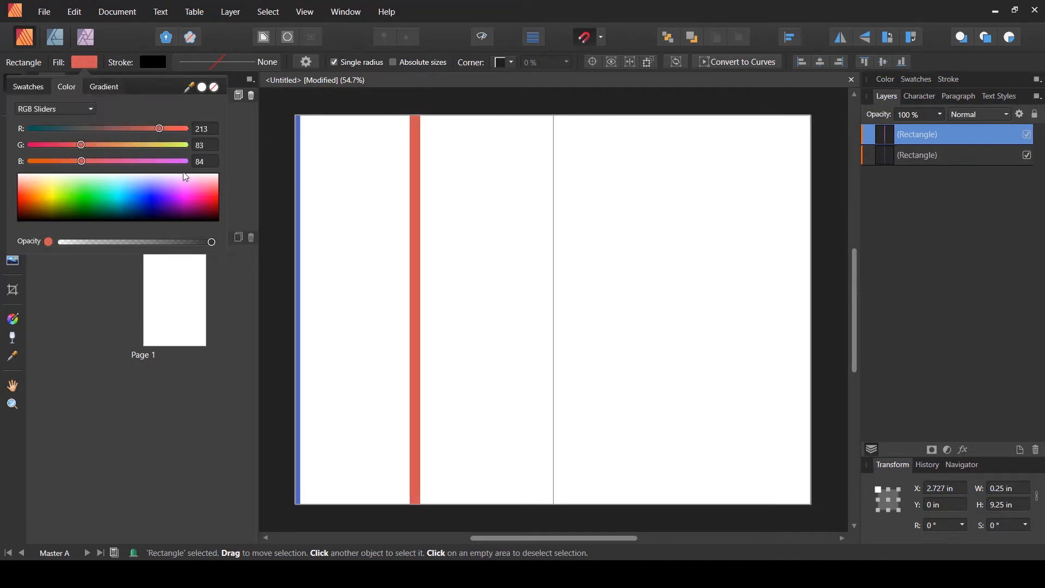
click(444, 212)
Move the red strip flush against the inner side of the blue strip, at X 0.125 in and Y 0 in
drag(416, 206, 315, 211)
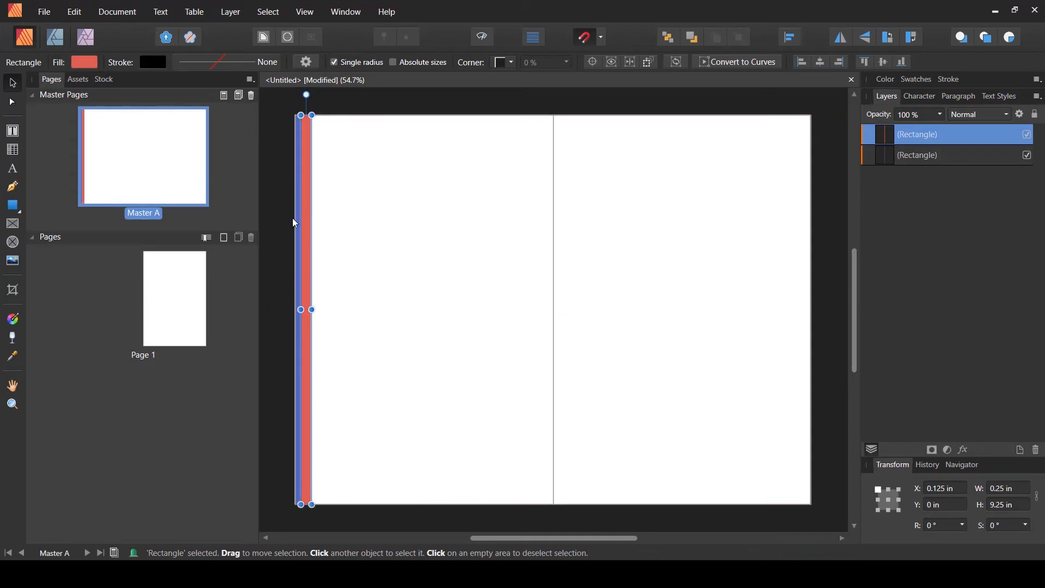
click(359, 222)
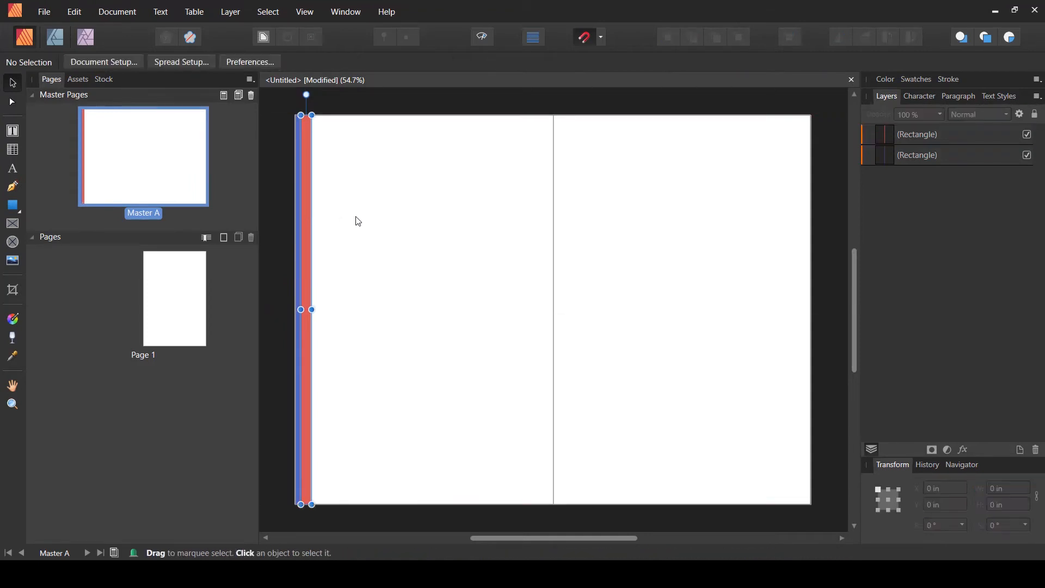
click(954, 141)
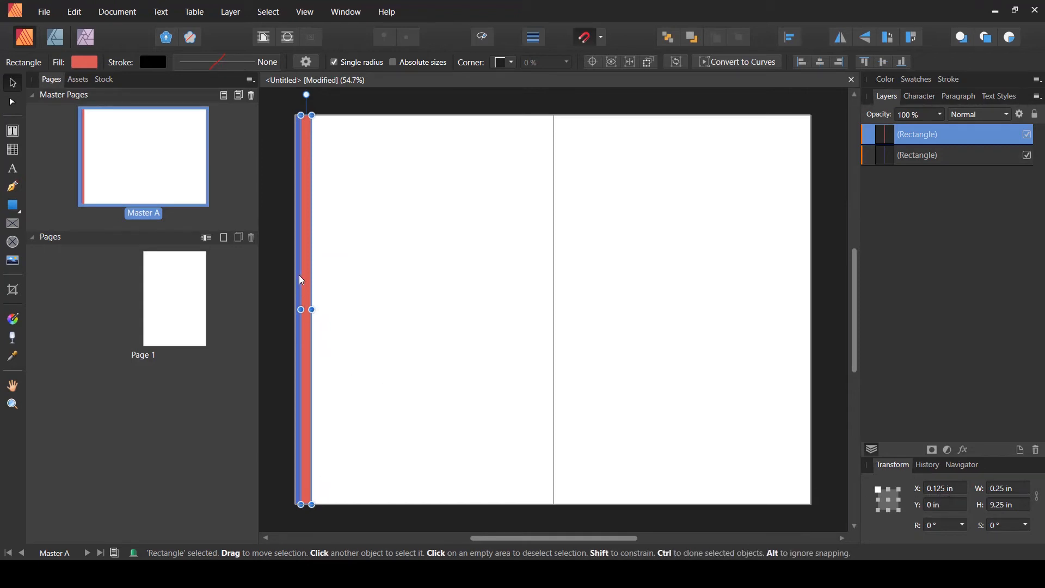
click(366, 249)
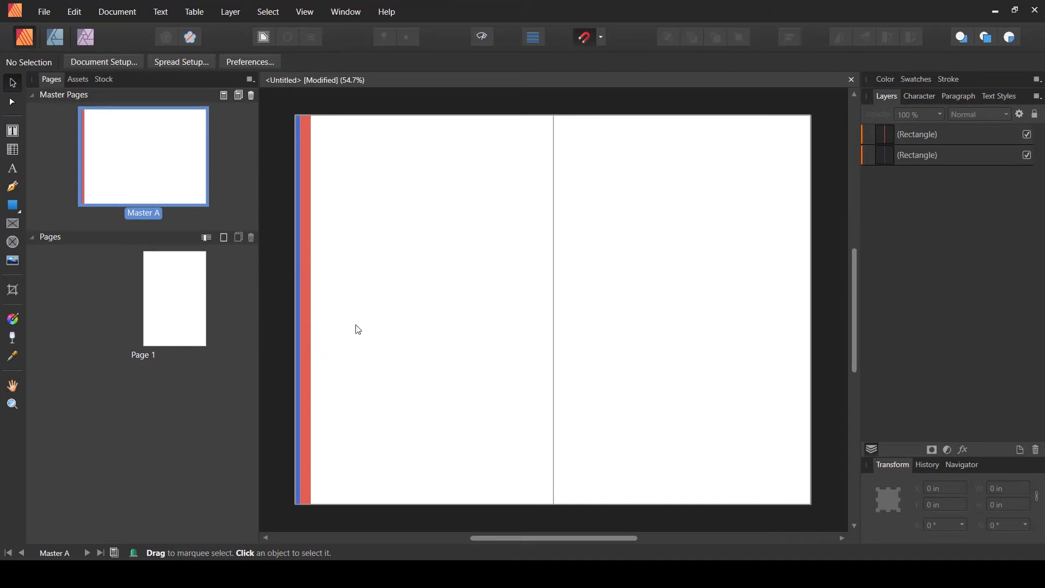
drag(321, 246, 286, 281)
Rename the red strip's layer to Margin and the blue strip's layer to Bleed
click(960, 137)
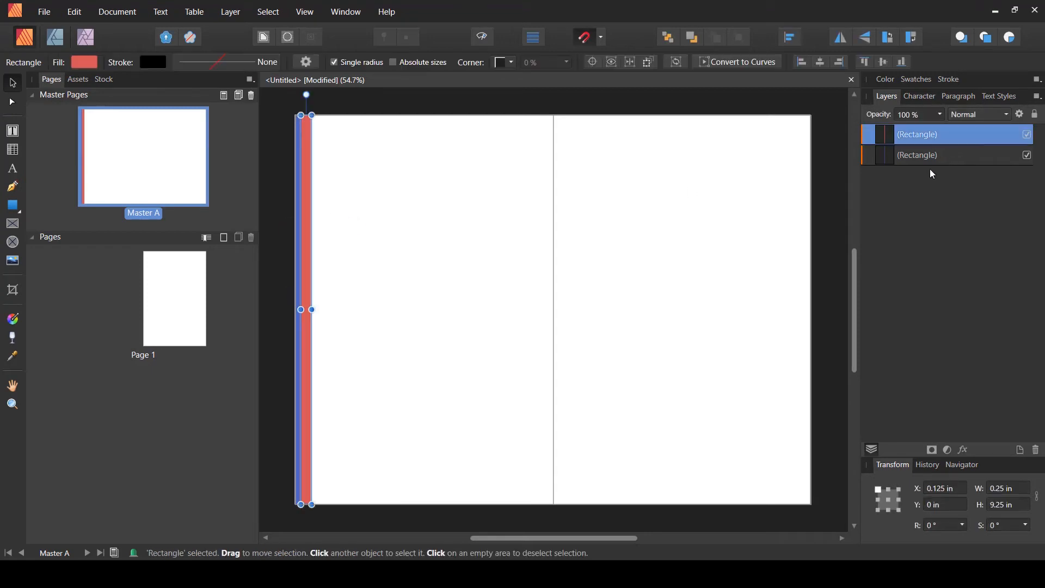
double_click(921, 136)
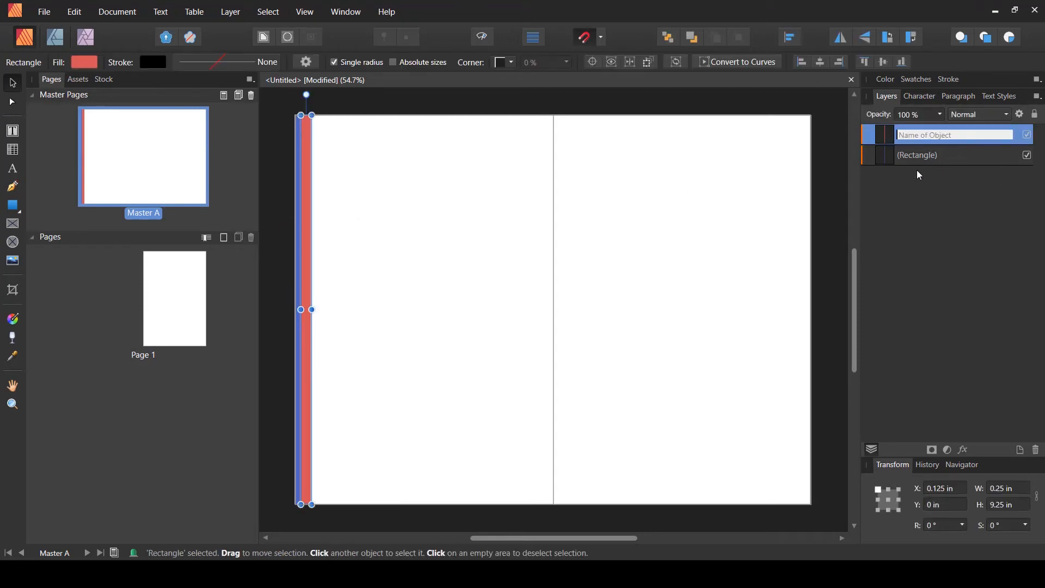
text(Margin)
key(Return)
click(913, 159)
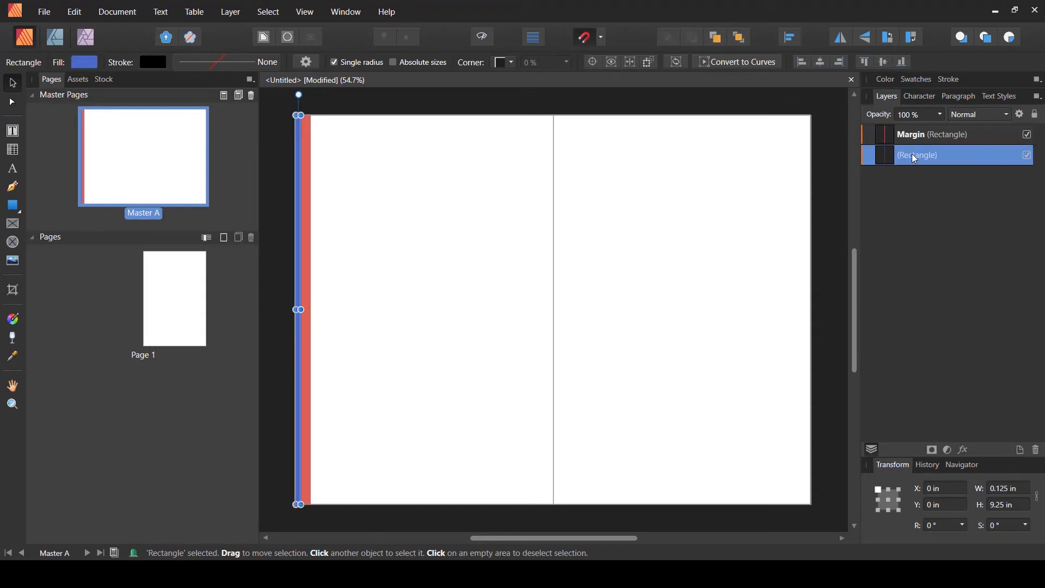
double_click(910, 159)
text(Bleed)
key(Return)
Duplicate the Margin and Bleed strips, place the copies at the right master page's outer edge, and flip them horizontally
shift+click(967, 135)
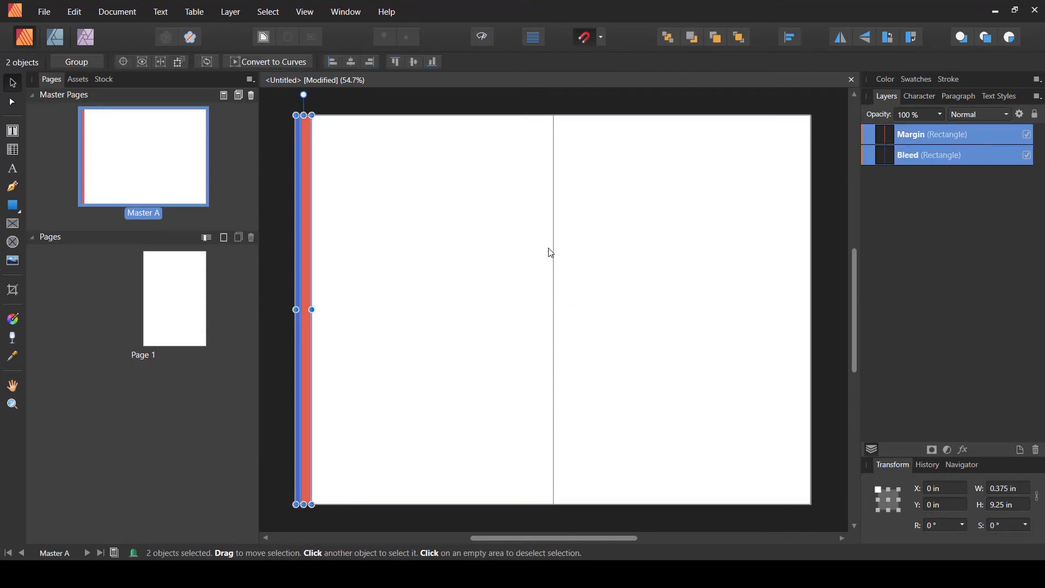
key(ctrl+j)
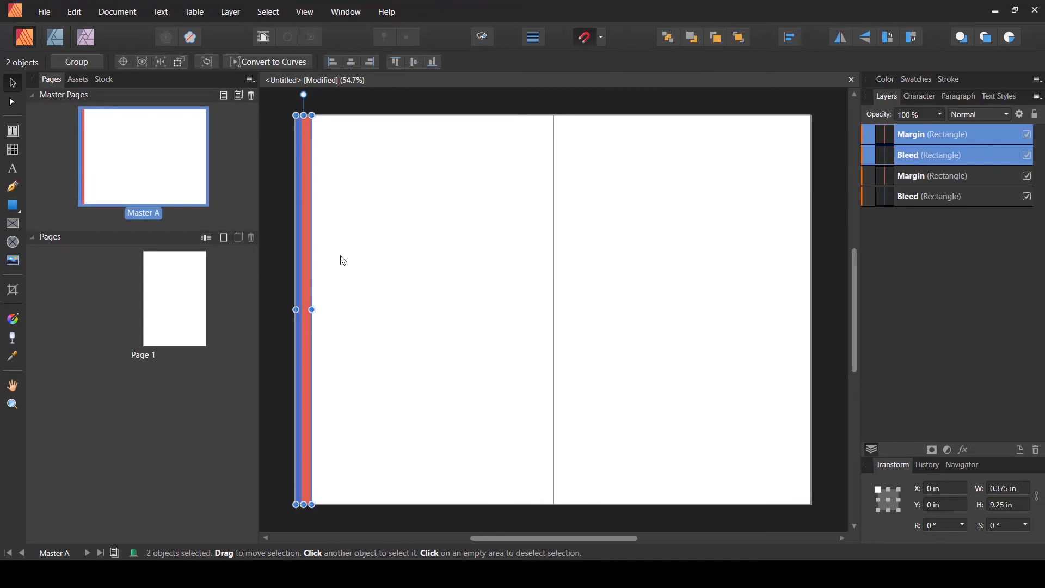
drag(308, 245, 805, 247)
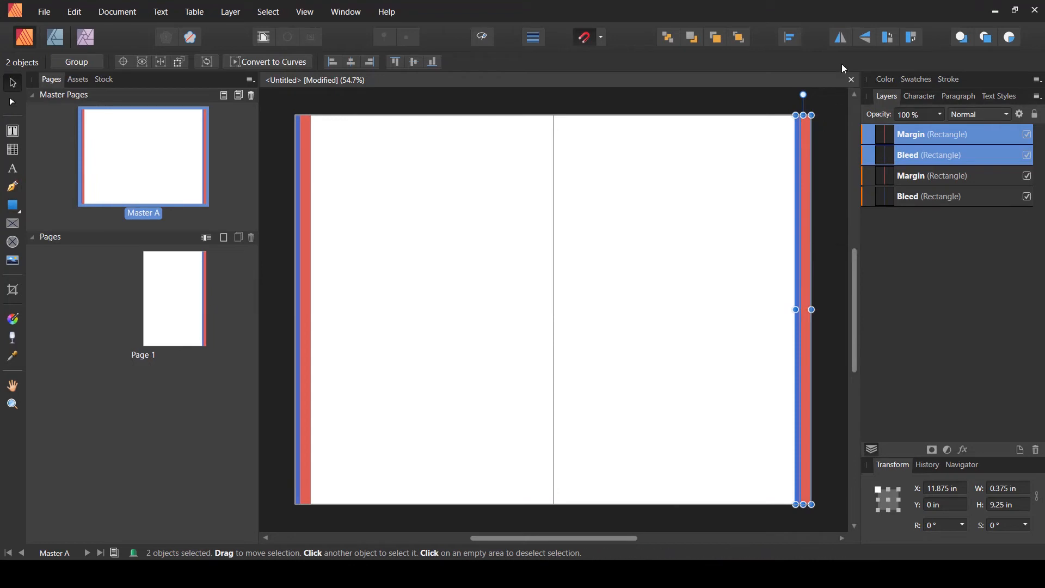
click(839, 38)
click(725, 211)
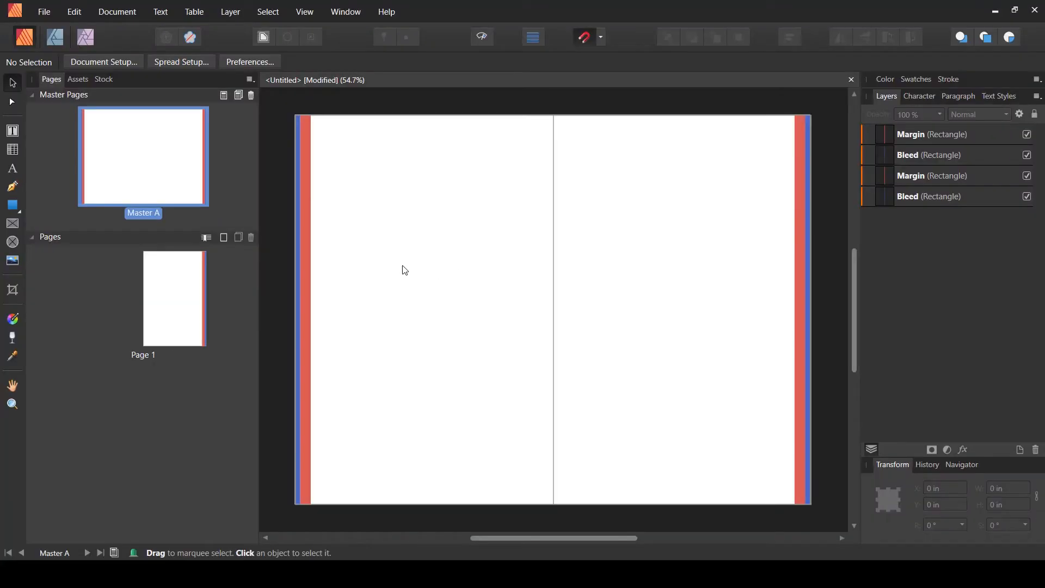
Draw a full-height rectangle on the left master page near the spine and set its width to 0.375 in
click(14, 206)
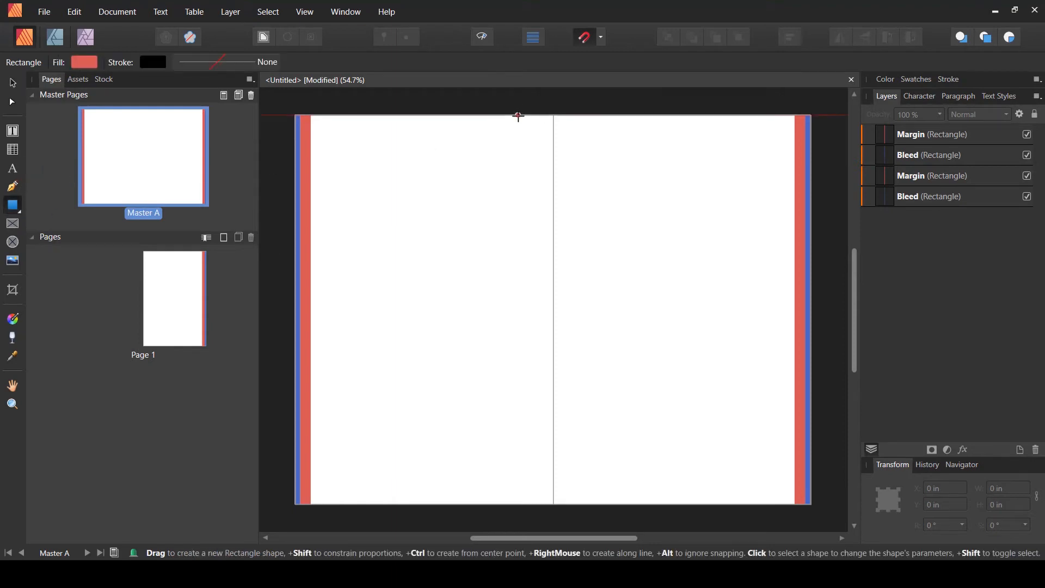
mouse_move(520, 115)
mouse_down()
mouse_move(569, 230)
mouse_move(564, 457)
mouse_move(549, 505)
mouse_up()
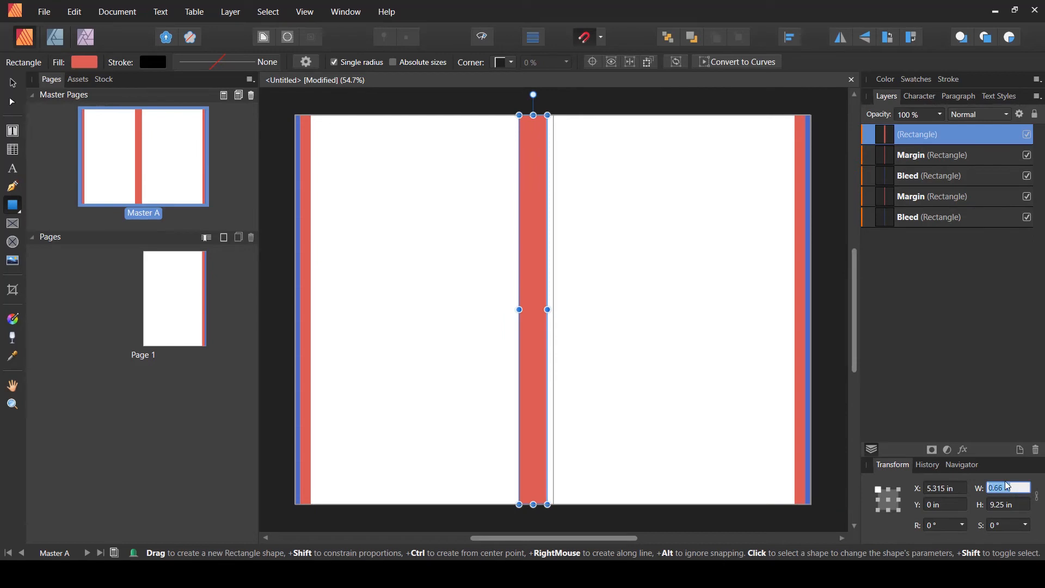
key(BackSpace)
key(Tab)
click(13, 83)
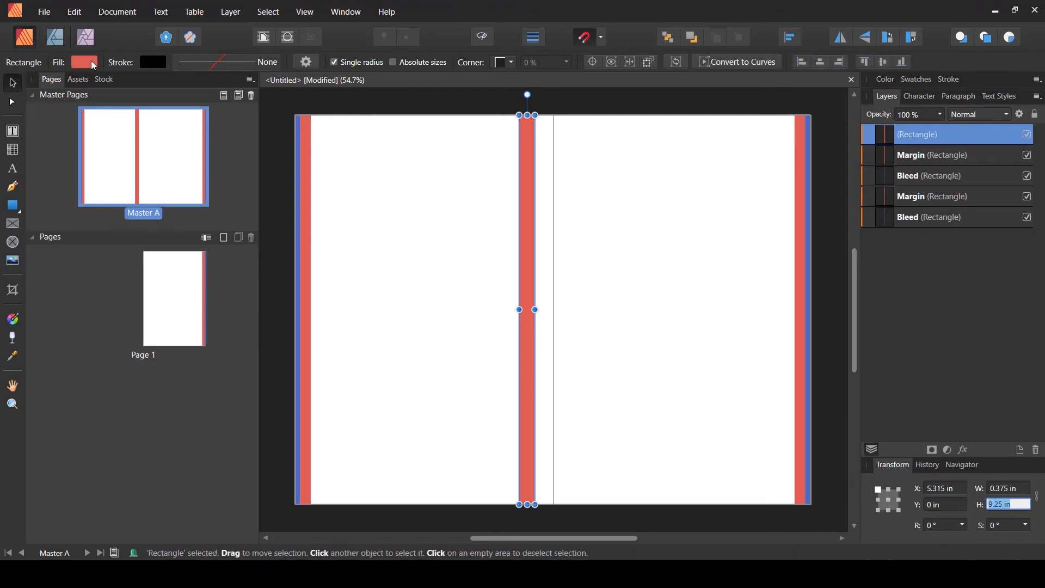
Change the 0.375 in strip's fill to green, with red at about 43 and blue at about 84
click(89, 61)
drag(82, 129, 57, 129)
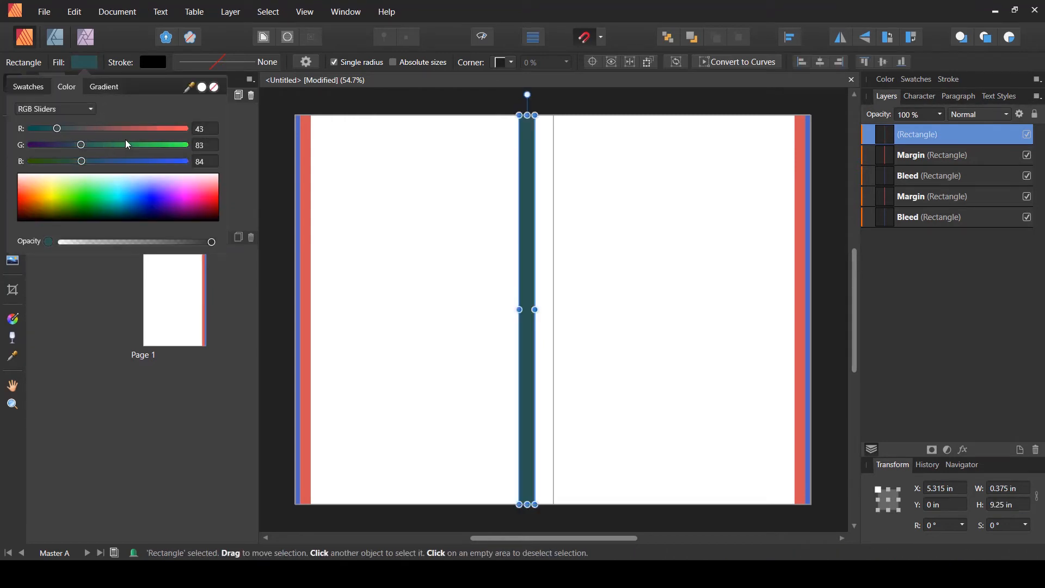
drag(128, 144, 143, 144)
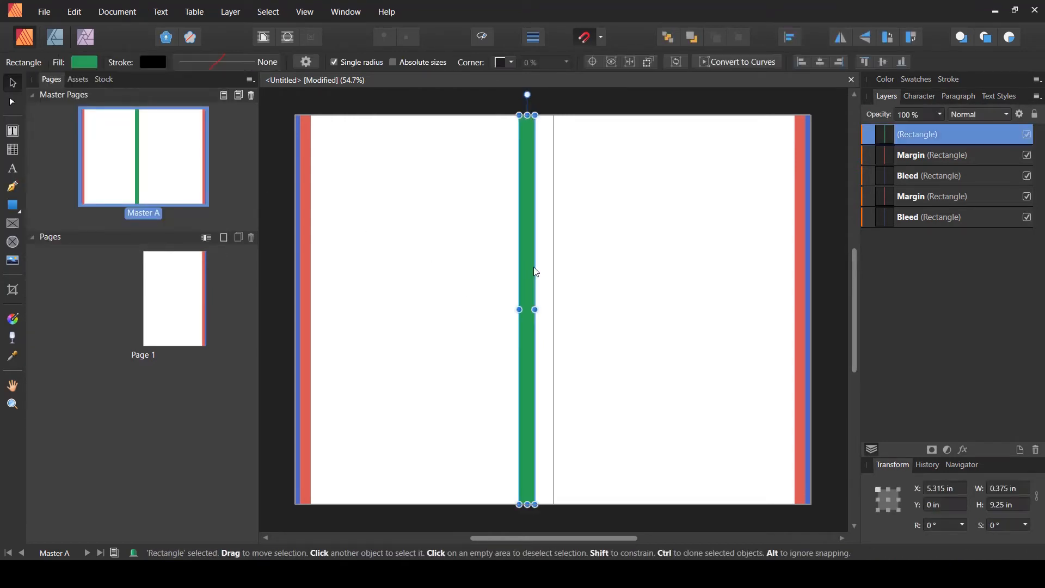
Move the green strip flush against the spine on the left master page, at X 5.75 in and Y 0 in
drag(537, 273, 538, 271)
click(583, 268)
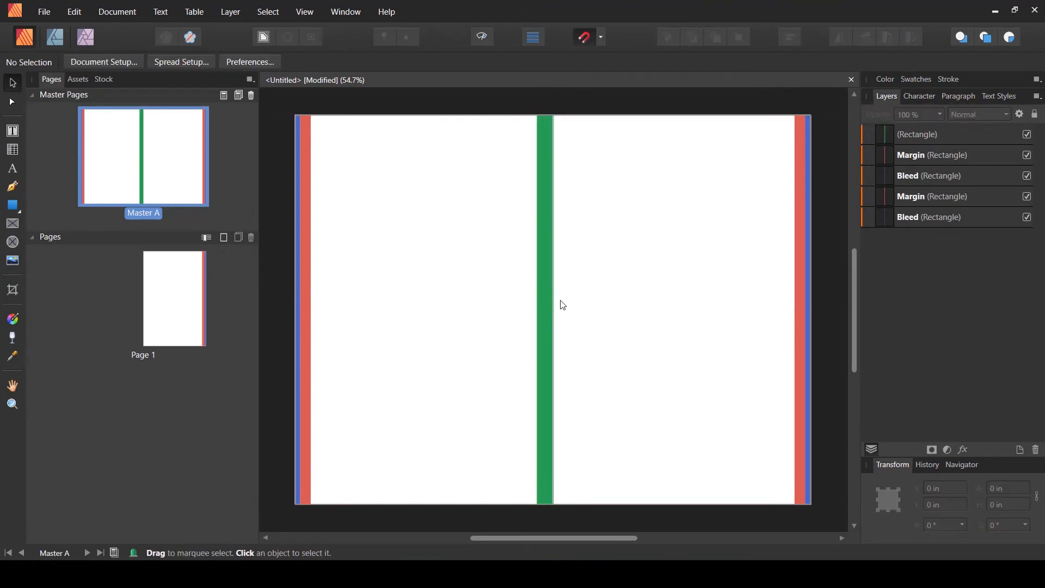
drag(594, 266, 492, 353)
Rename the green strip's layer to gutter
click(919, 140)
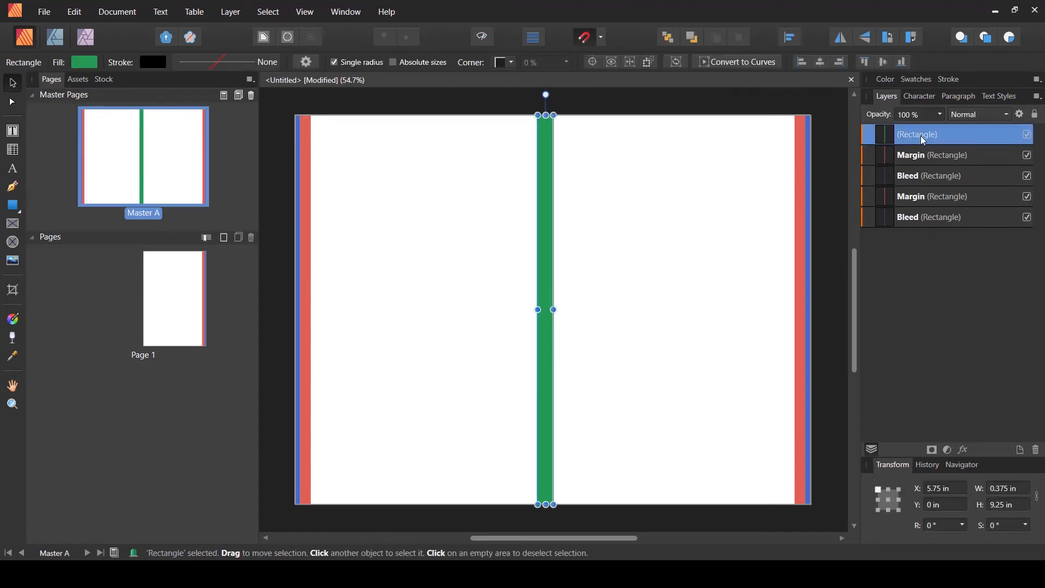
double_click(919, 134)
text(g)
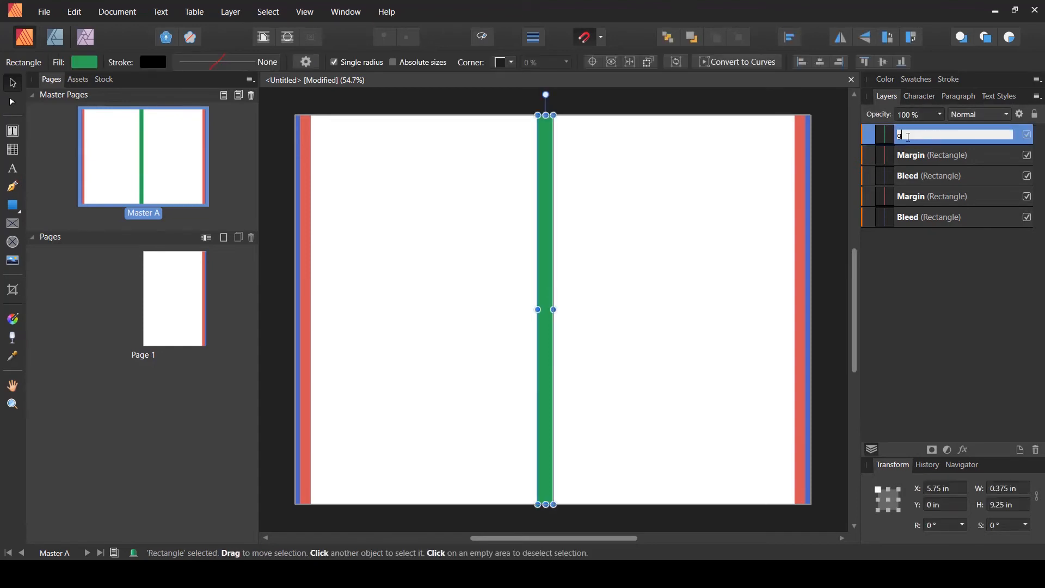
text(utter)
key(Return)
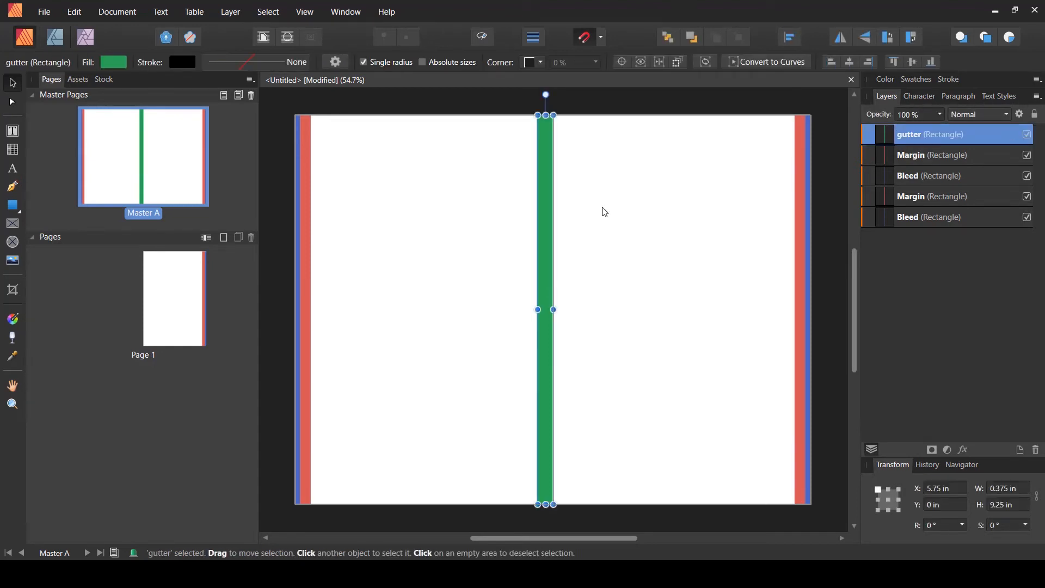
Duplicate the gutter strip and place the copy on the right master page flush with the spine, at X 6.125 in
key(ctrl+j)
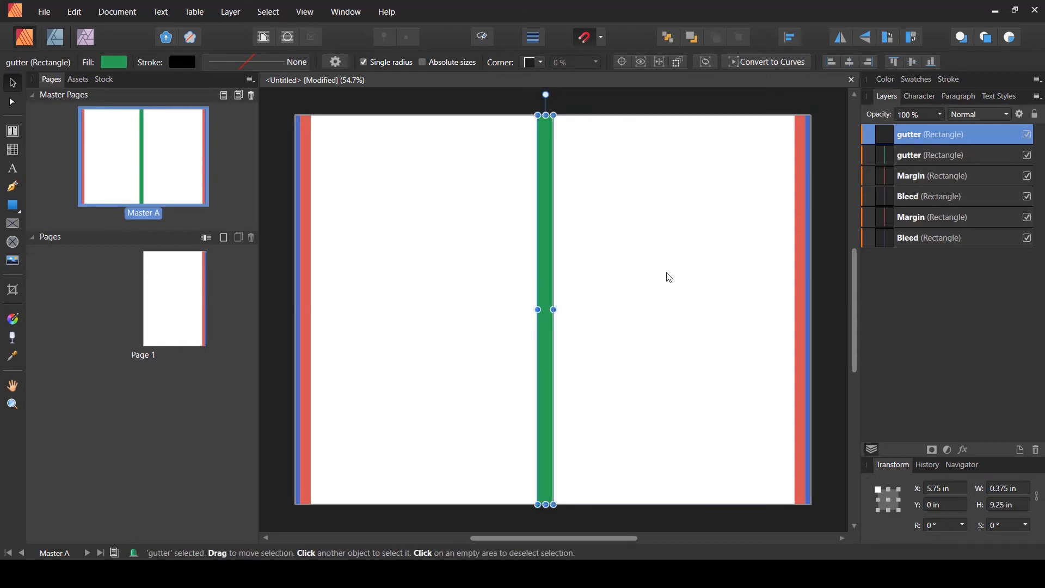
drag(546, 234, 565, 238)
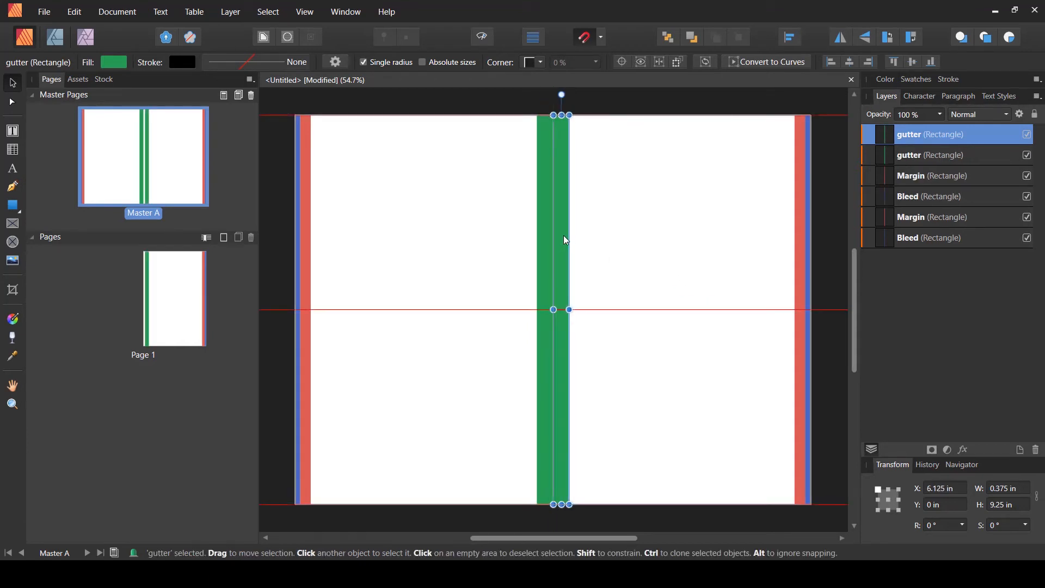
click(616, 236)
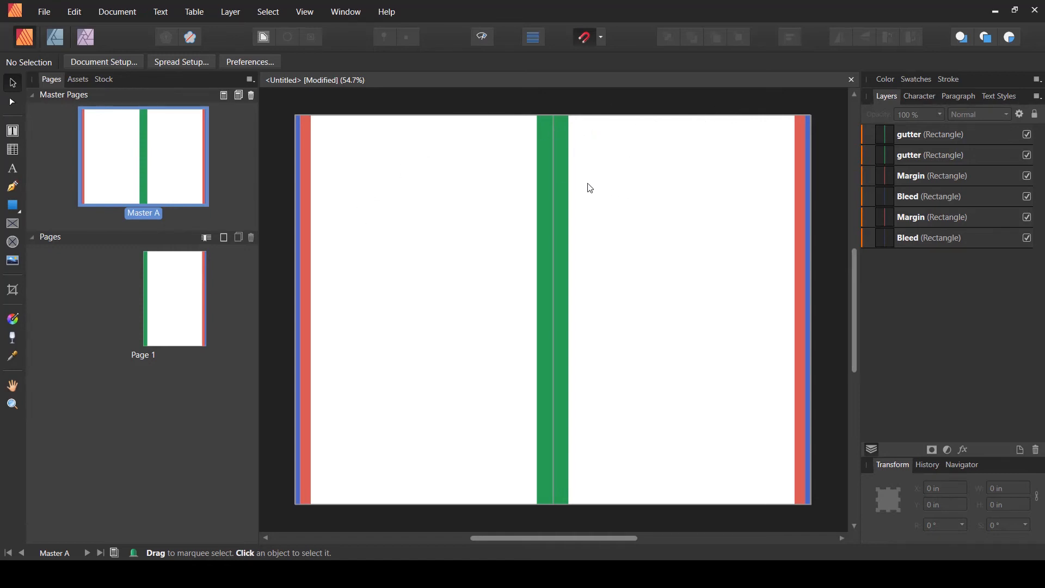
Draw a horizontal rectangle about 1.07 in tall near the top of the left master page, spanning its full 6.125 in width
click(12, 208)
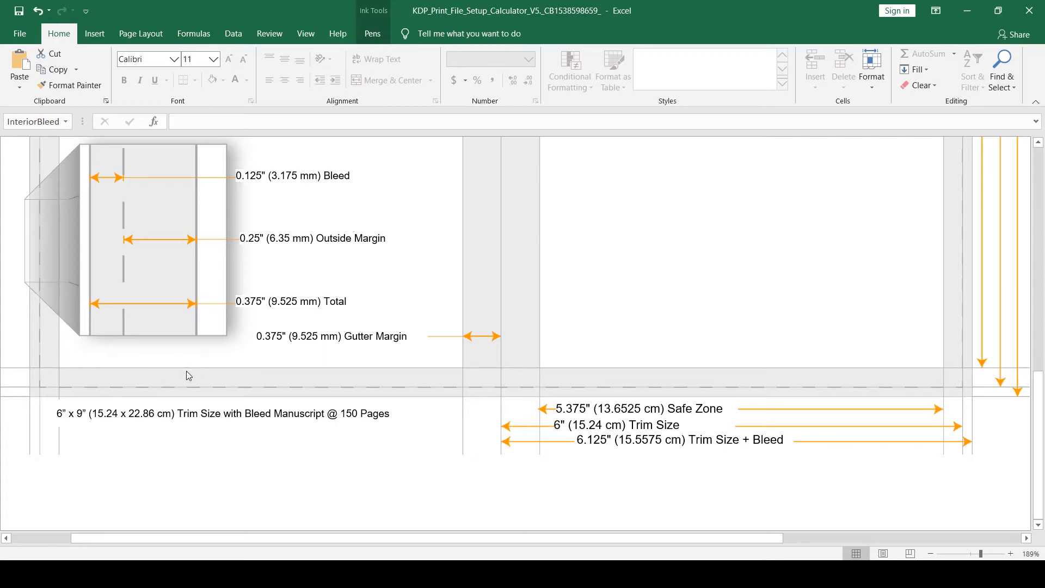
scroll(820, 430, up, 5)
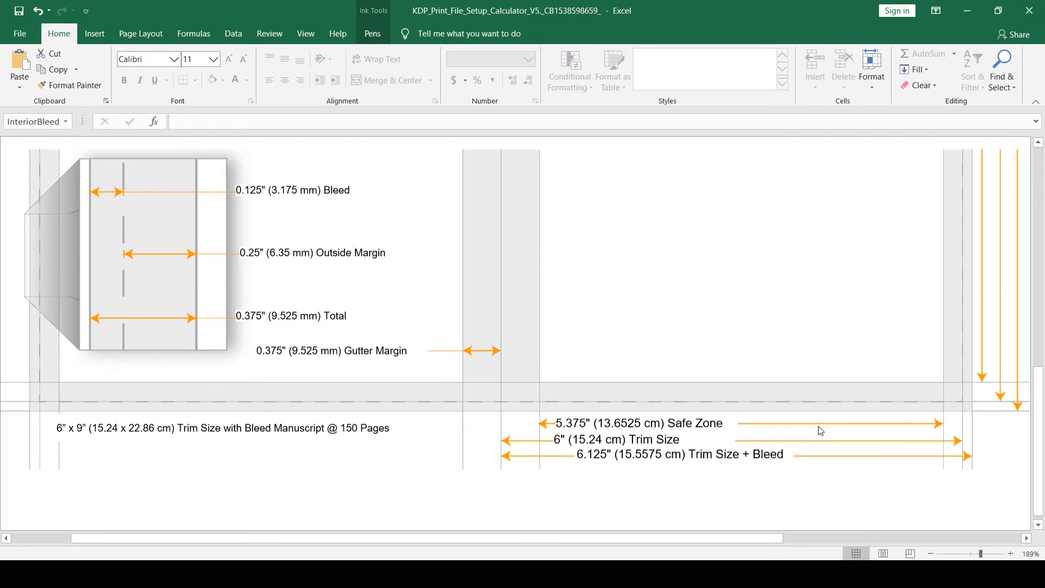
scroll(820, 430, down, 8)
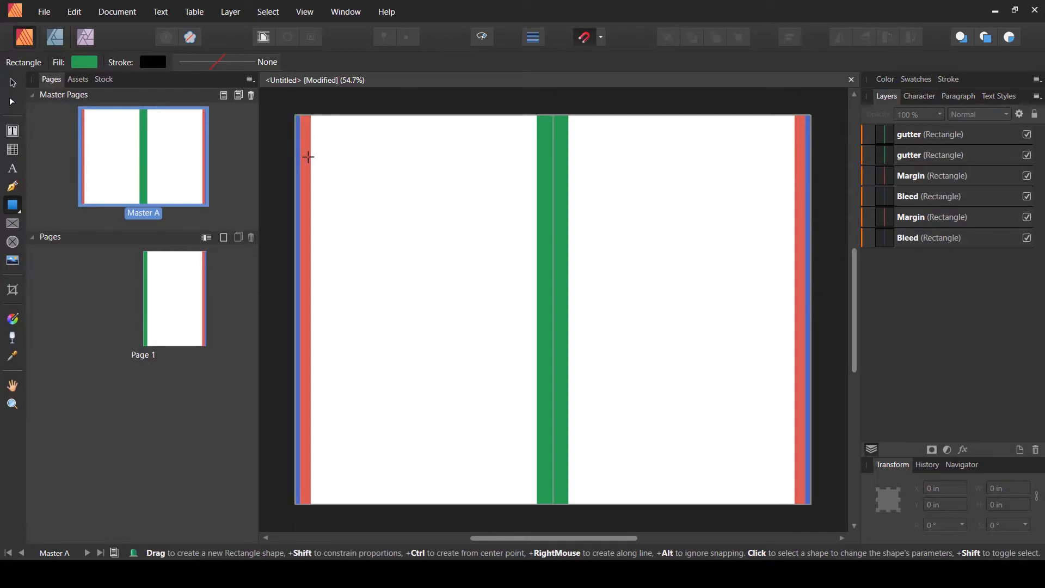
drag(291, 147, 812, 192)
mouse_move(290, 169)
mouse_down()
mouse_move(311, 169)
mouse_move(296, 169)
mouse_up()
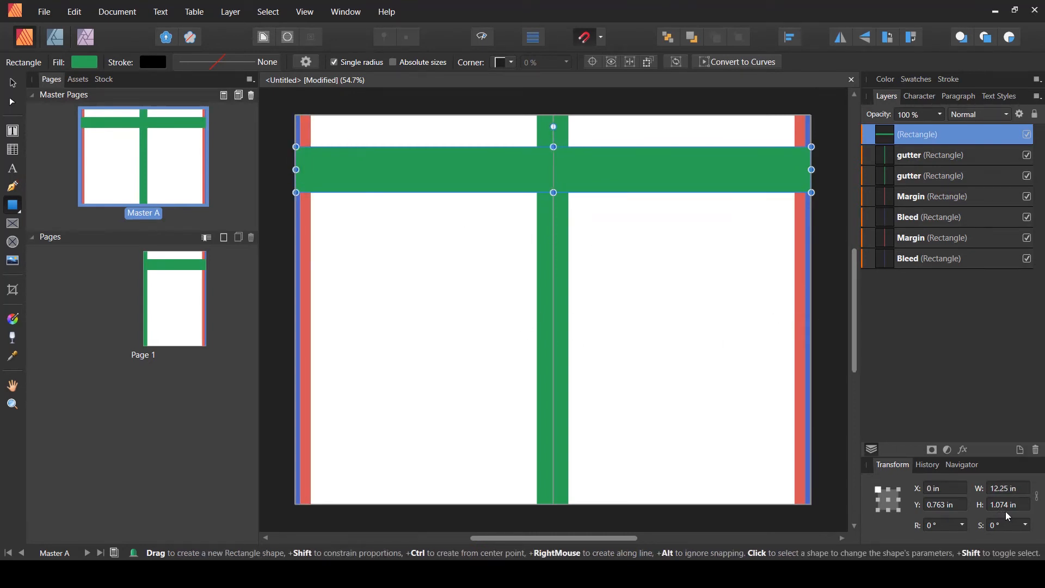
drag(810, 170, 554, 177)
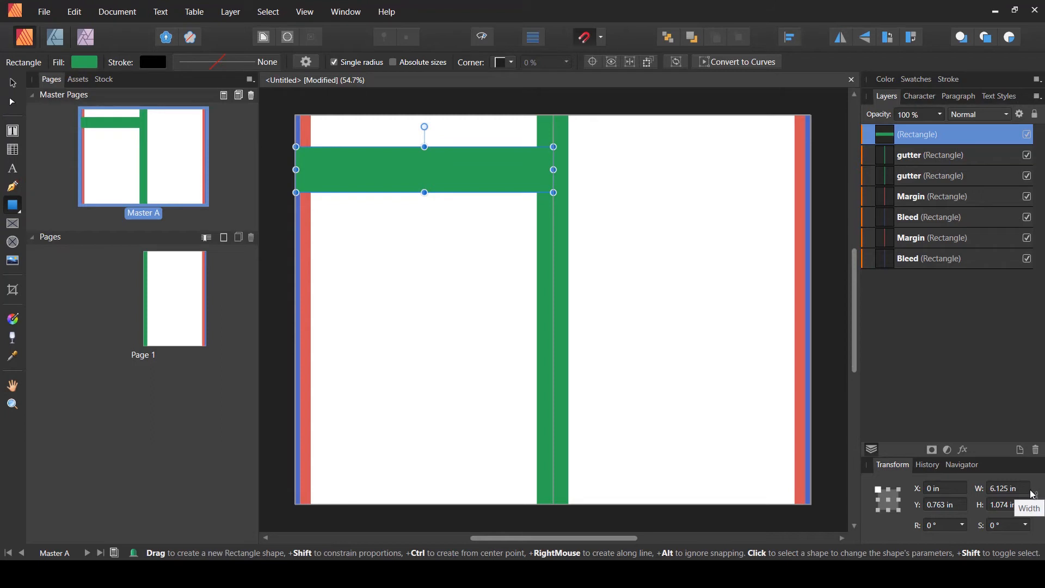
Set the horizontal rectangle's height to 0.125 in and move it to the page's top edge, at Y 0 in
click(1003, 510)
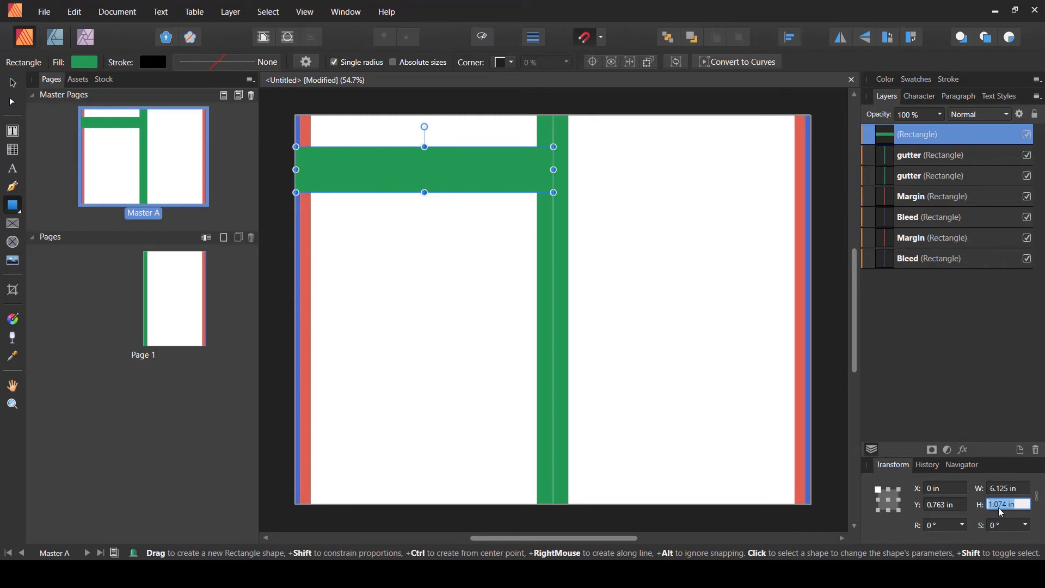
key(BackSpace)
text(.125)
key(Return)
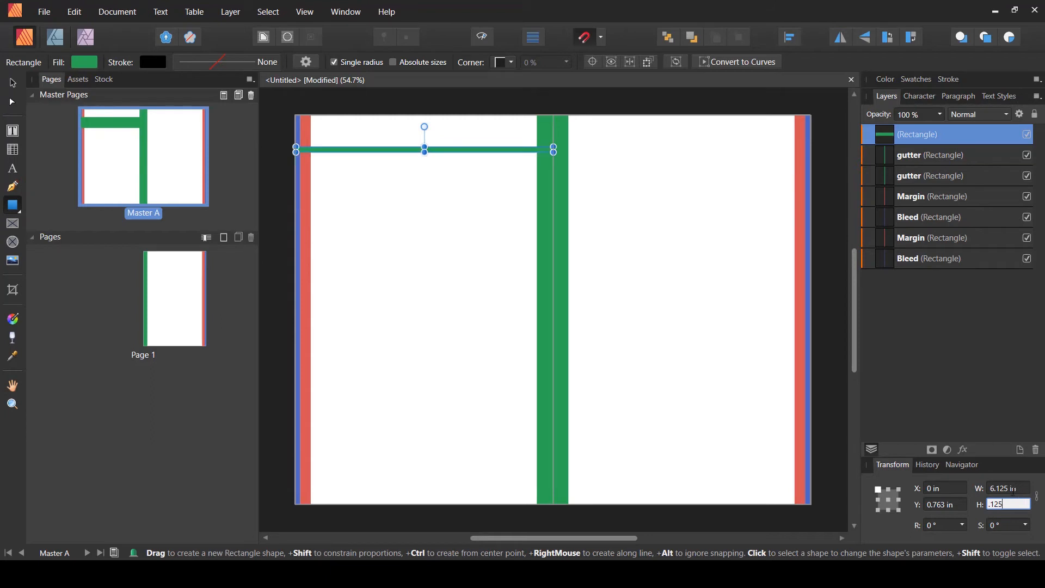
key(Tab)
click(14, 85)
click(462, 203)
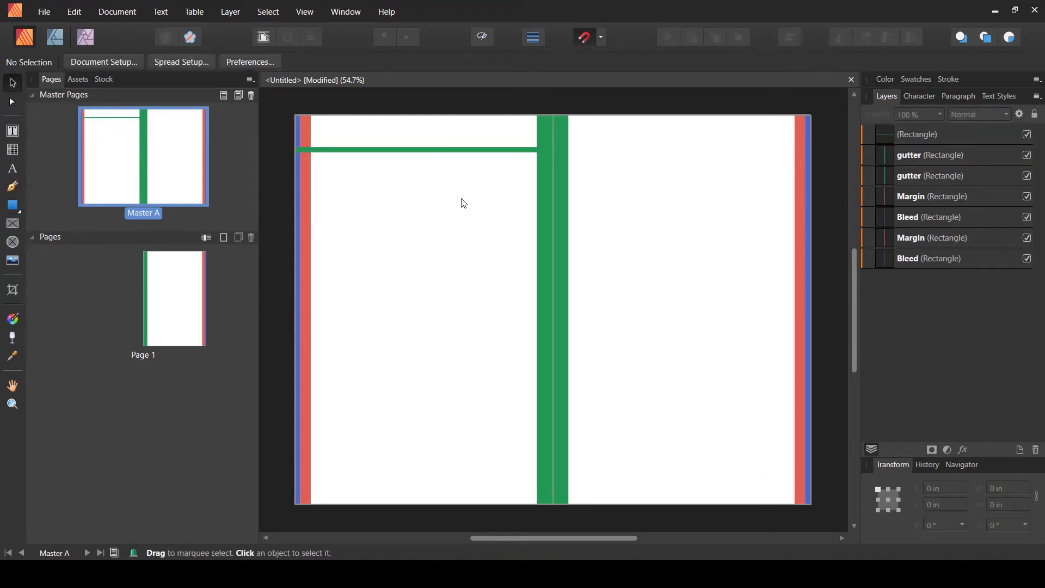
drag(453, 150, 450, 124)
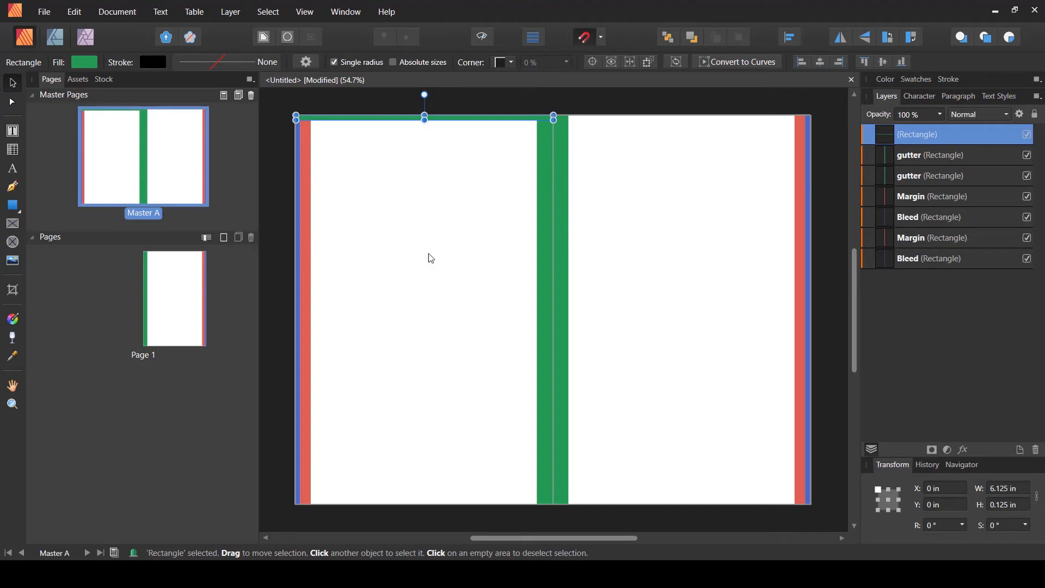
Fill the top-edge strip with the blue sampled from the vertical bleed strip
click(13, 357)
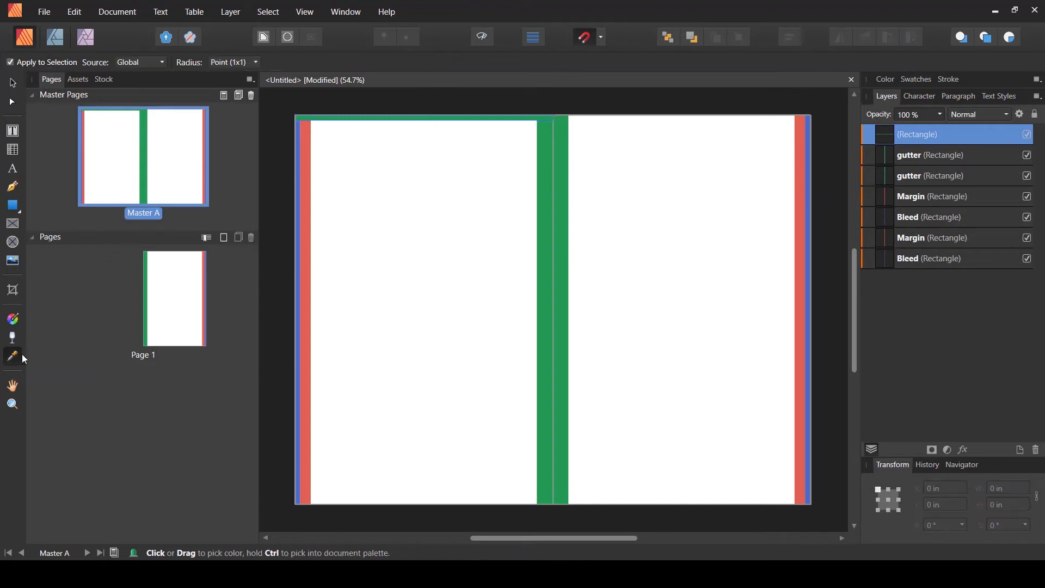
click(13, 82)
click(459, 233)
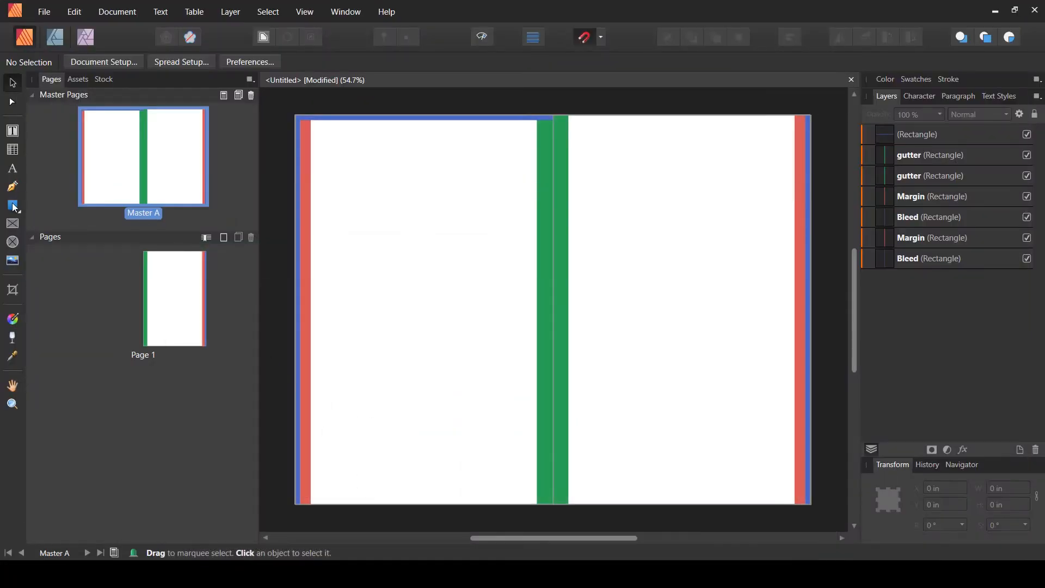
Draw a page-wide rectangle directly below the top bleed strip at Y 0.125 in and set its height to 0.25 in
click(15, 208)
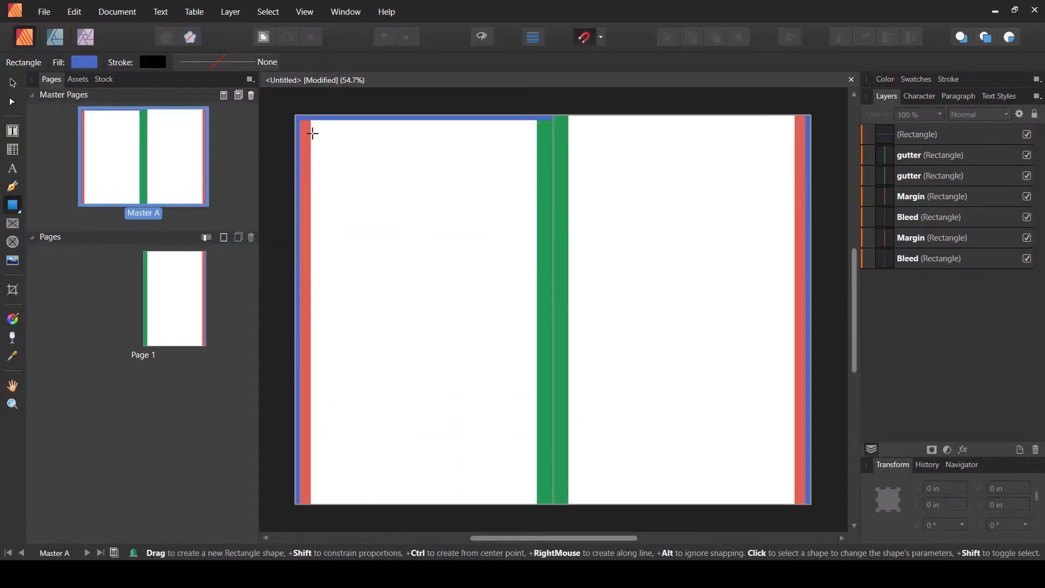
mouse_move(296, 116)
mouse_down()
mouse_move(432, 152)
mouse_move(554, 154)
mouse_up()
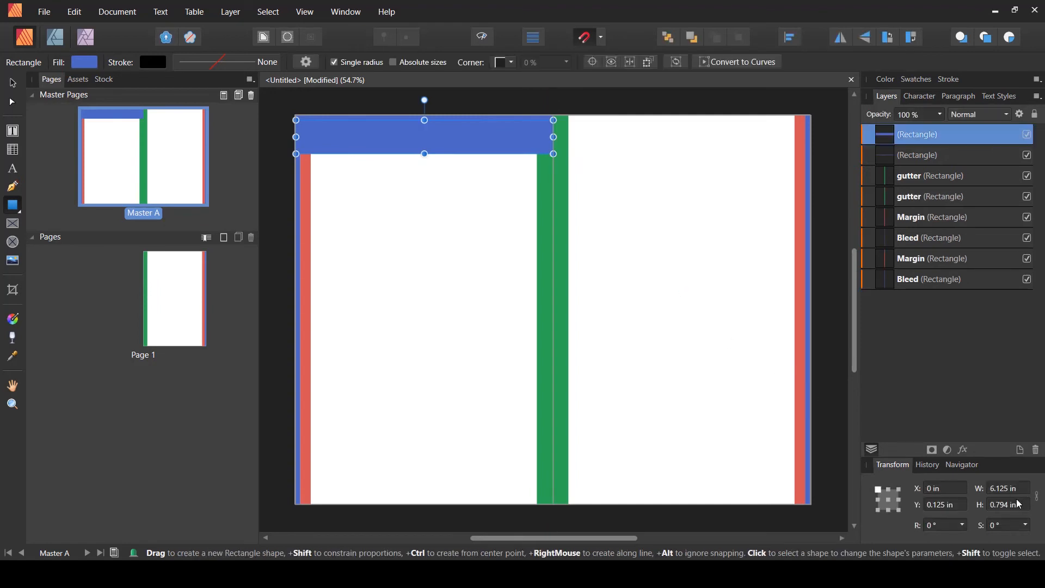
click(1014, 505)
key(BackSpace)
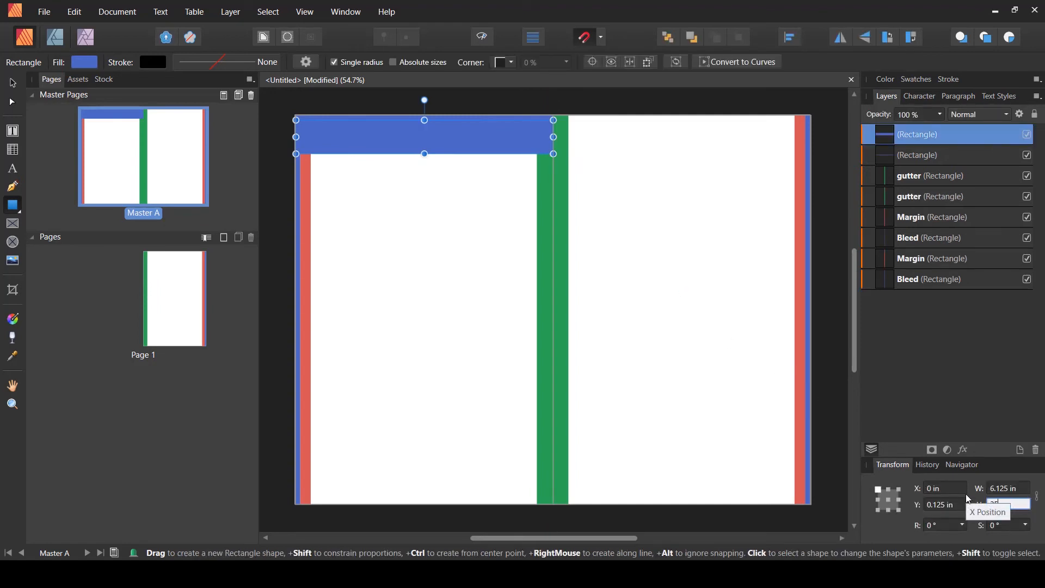
text(.25)
key(Return)
click(12, 84)
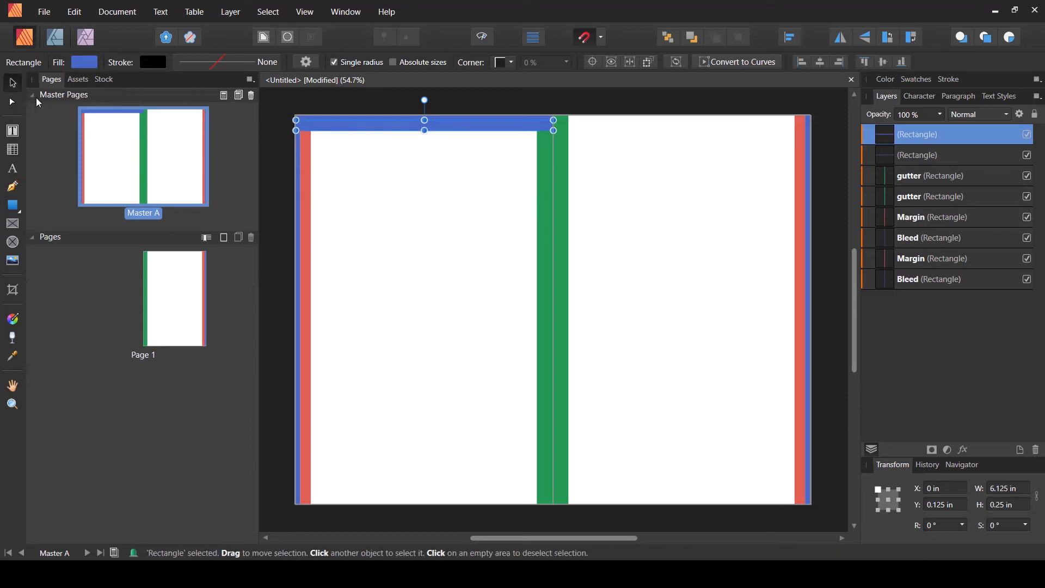
Fill the strip directly below the top bleed strip with the red sampled from the vertical margin strip
click(12, 357)
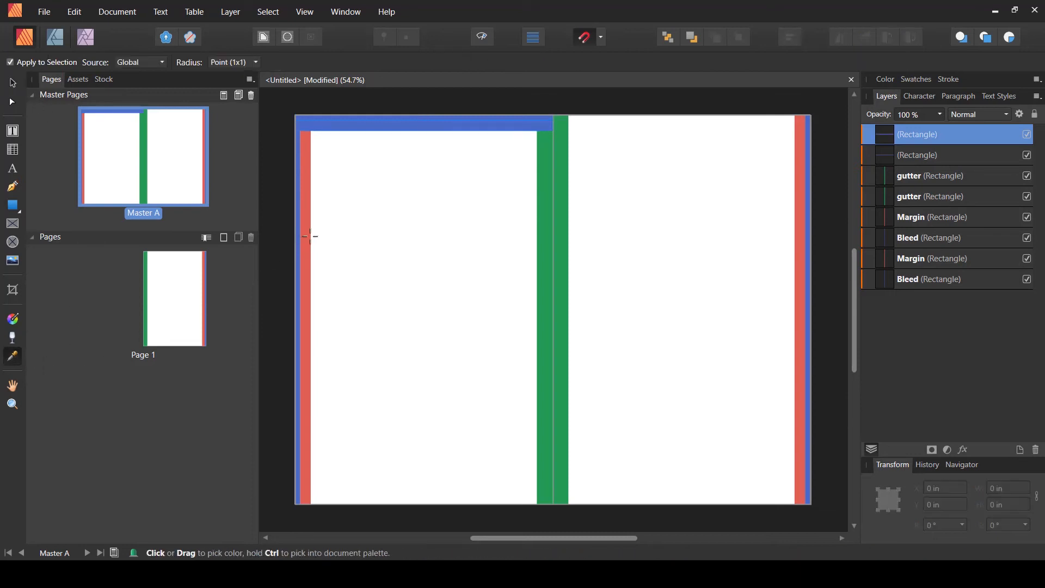
click(310, 236)
click(12, 83)
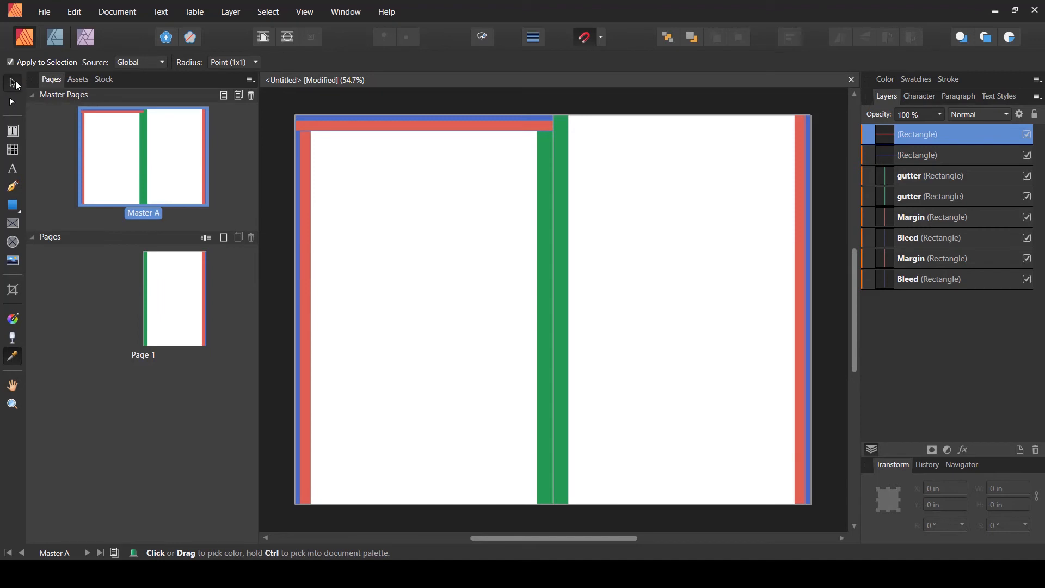
click(451, 220)
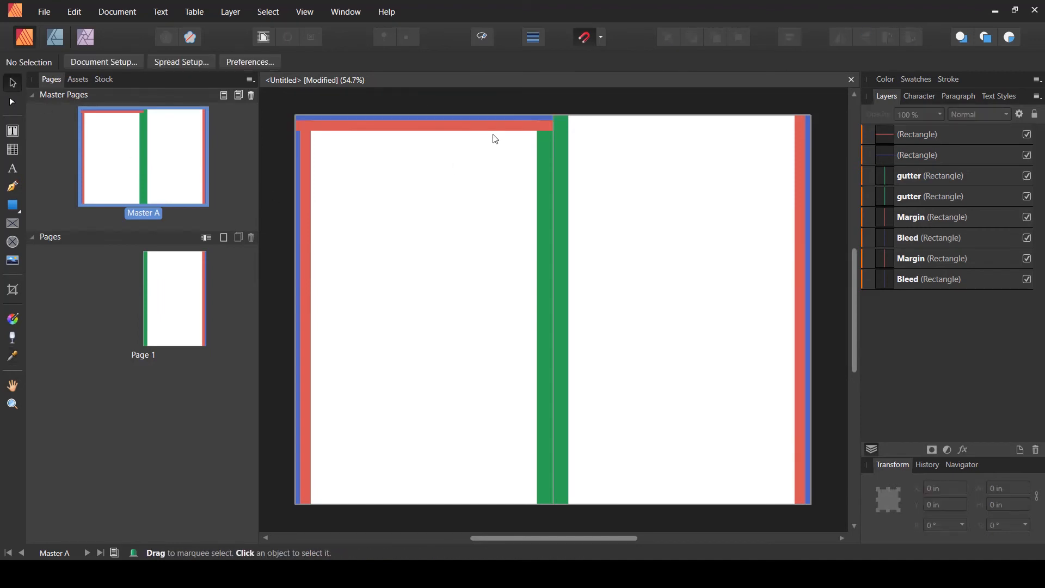
drag(453, 166, 467, 108)
Rename the blue top-edge rectangle "top bleed" and the red rectangle below it "top margin"
click(940, 135)
click(948, 157)
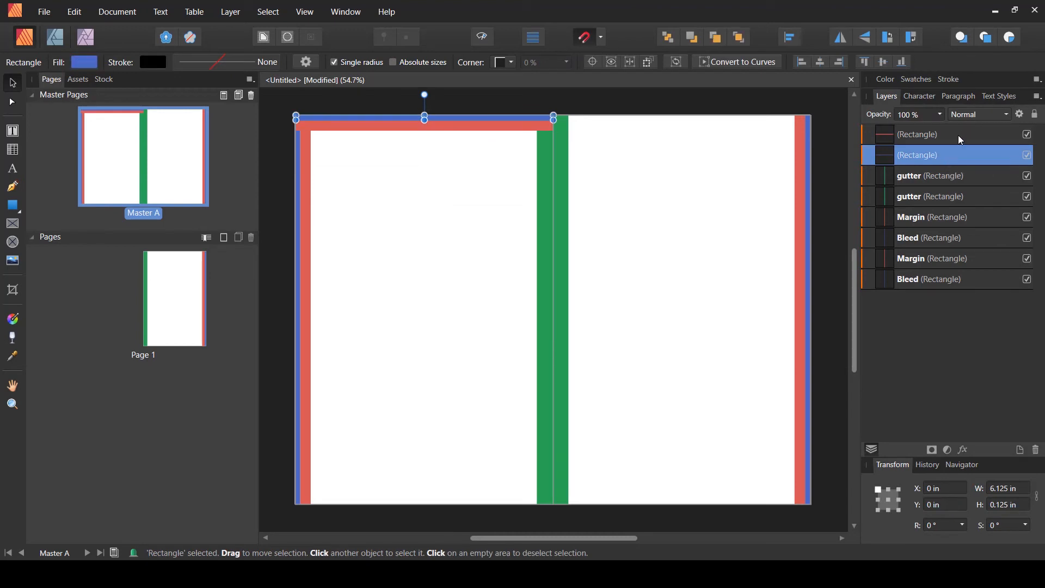
double_click(922, 157)
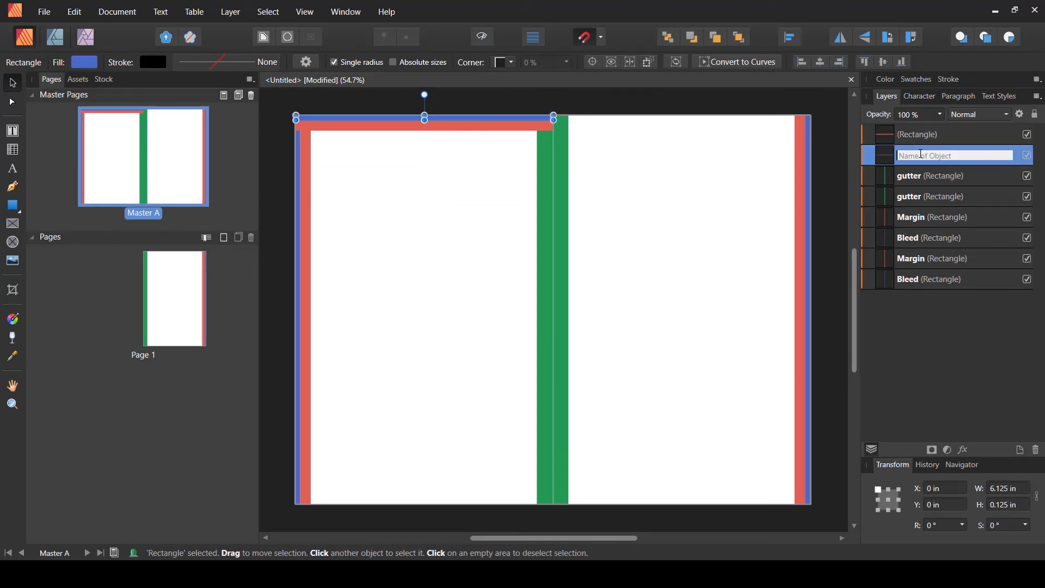
text(top bleed)
double_click(928, 134)
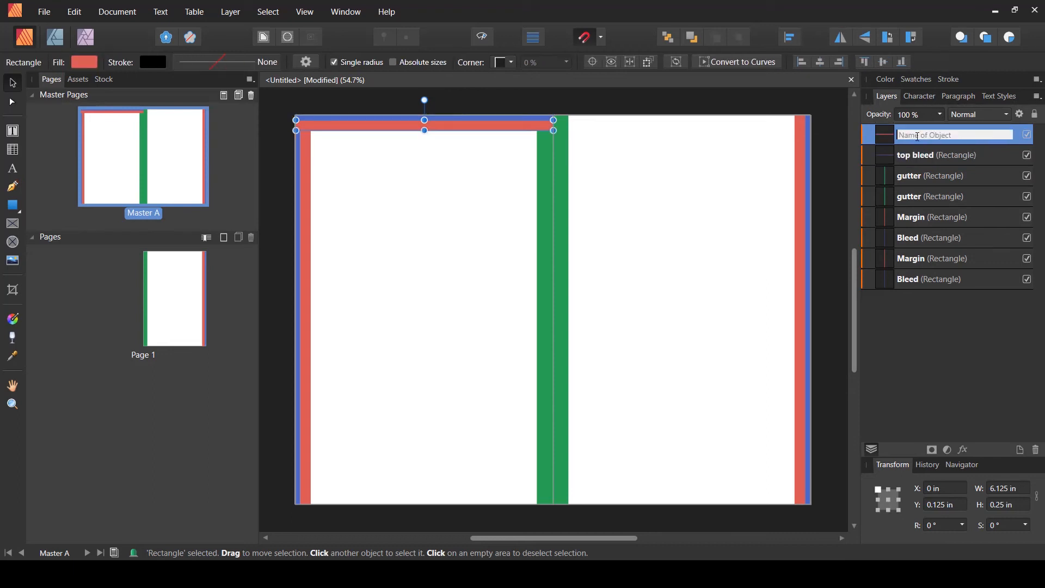
text(top margin)
key(Return)
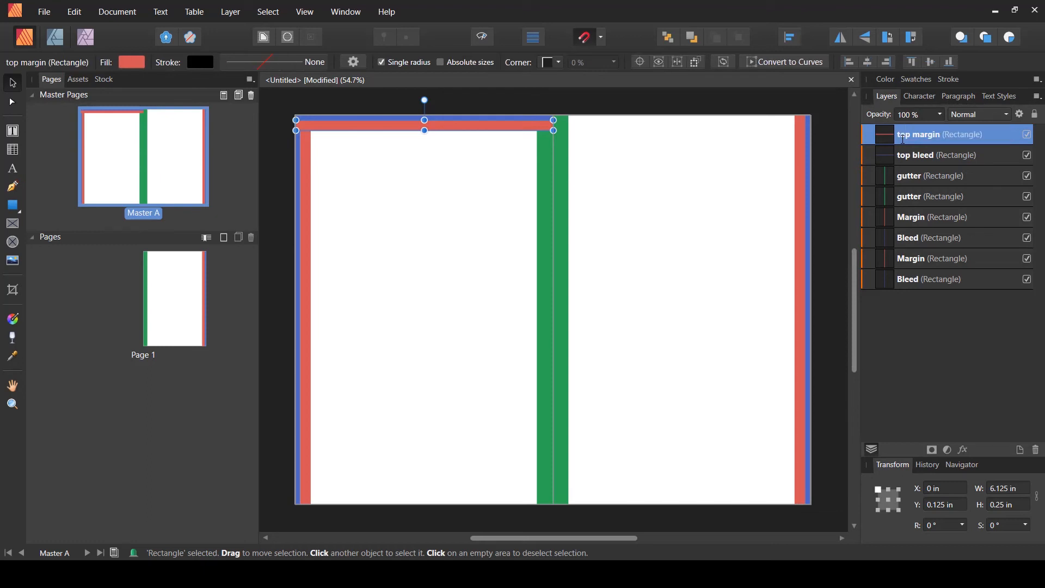
click(370, 240)
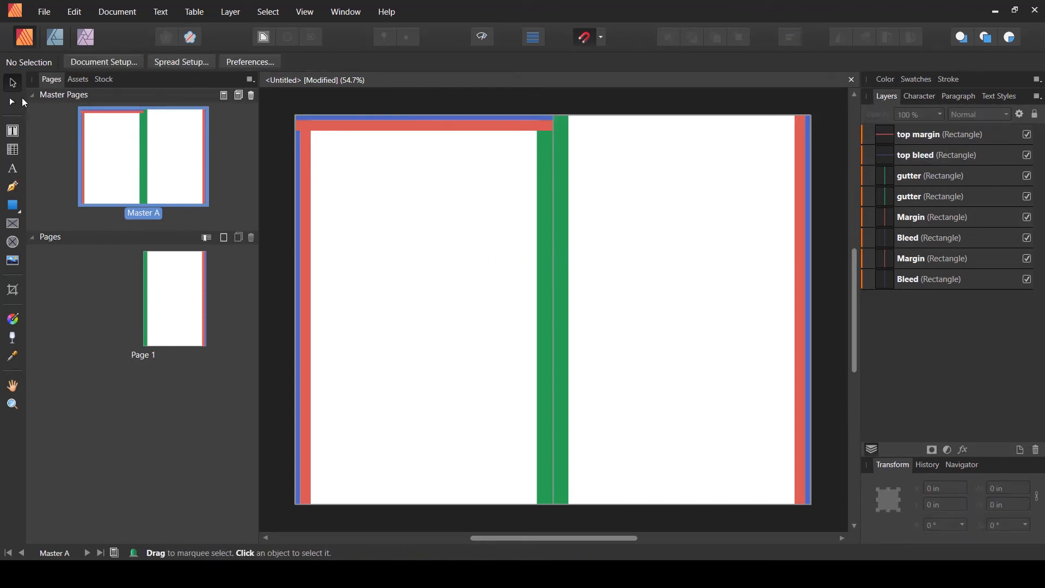
Duplicate the top margin and top bleed strips and place the copies along the right master page's top edge
click(930, 134)
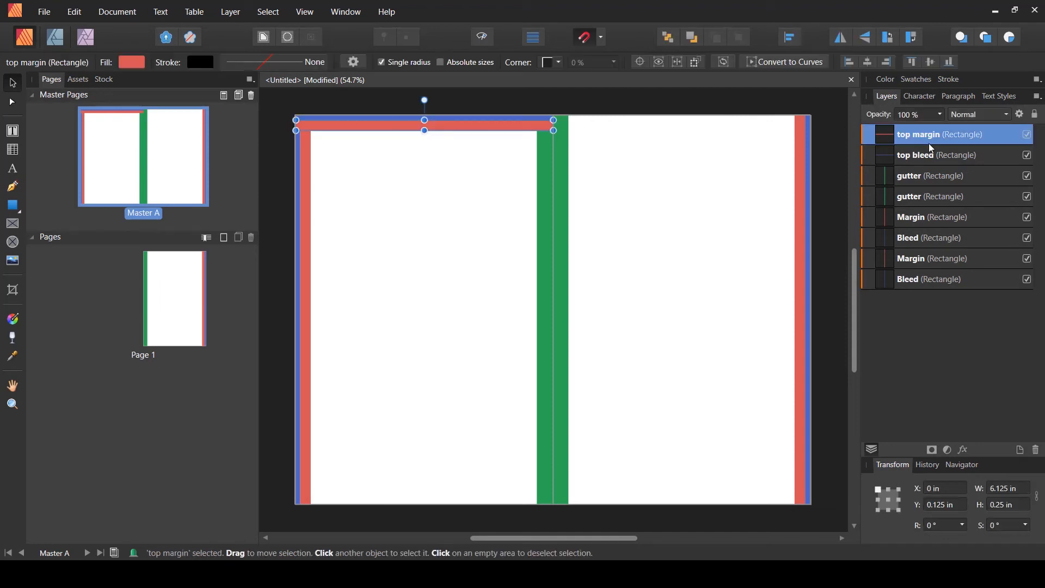
shift+click(909, 158)
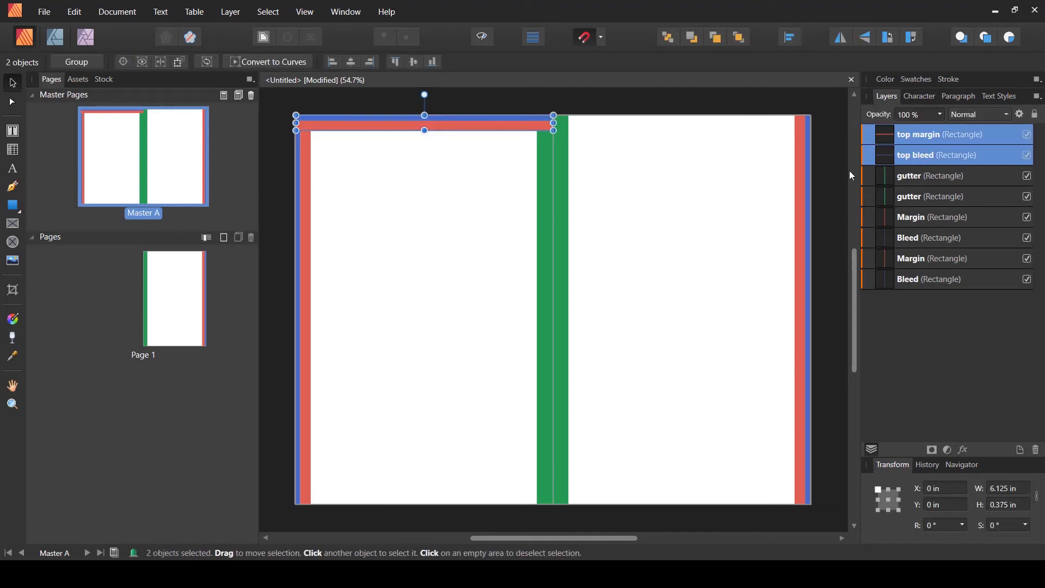
key(ctrl+j)
drag(455, 130, 710, 134)
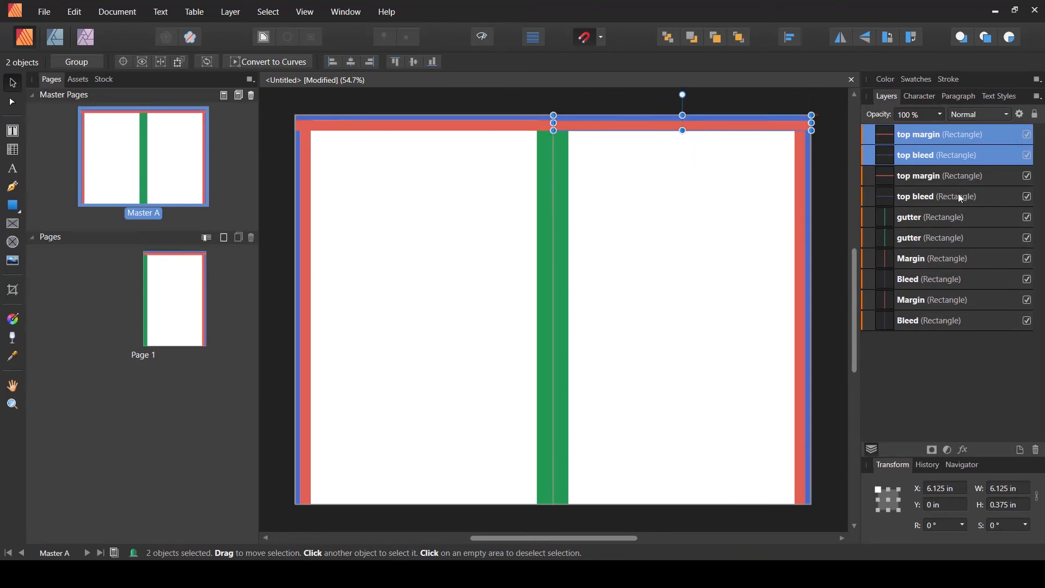
Duplicate all four top strips and place the copies, rotated 180°, along the bottom edge of the master spread
ctrl+click(945, 195)
ctrl+click(944, 177)
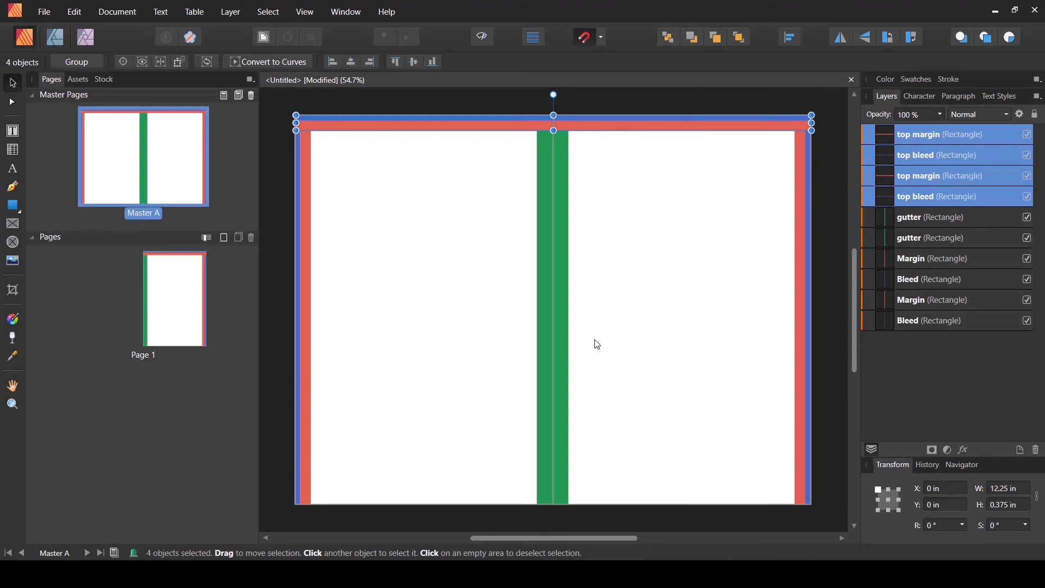
key(ctrl+j)
drag(644, 133, 667, 499)
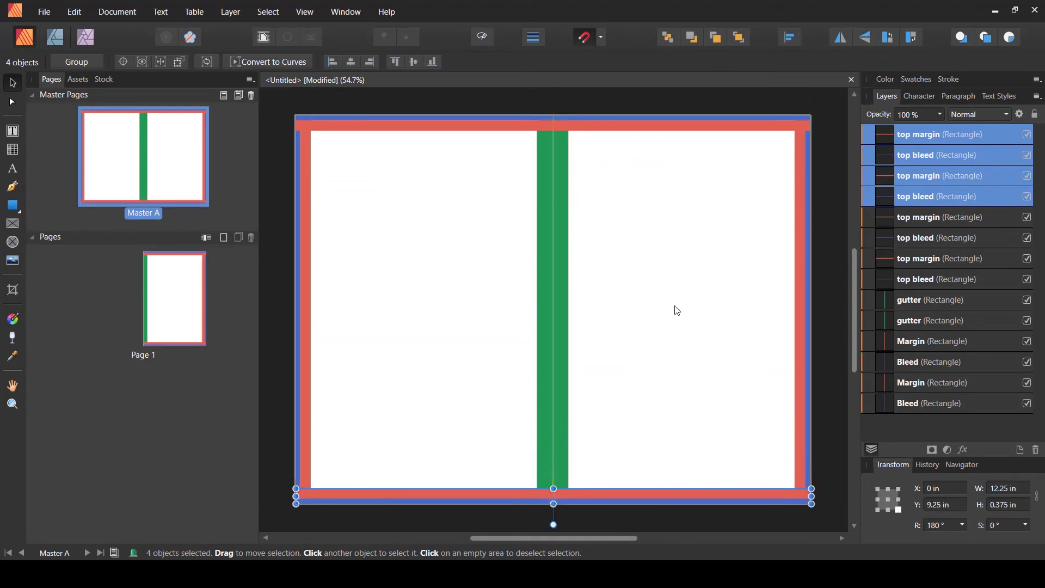
click(697, 299)
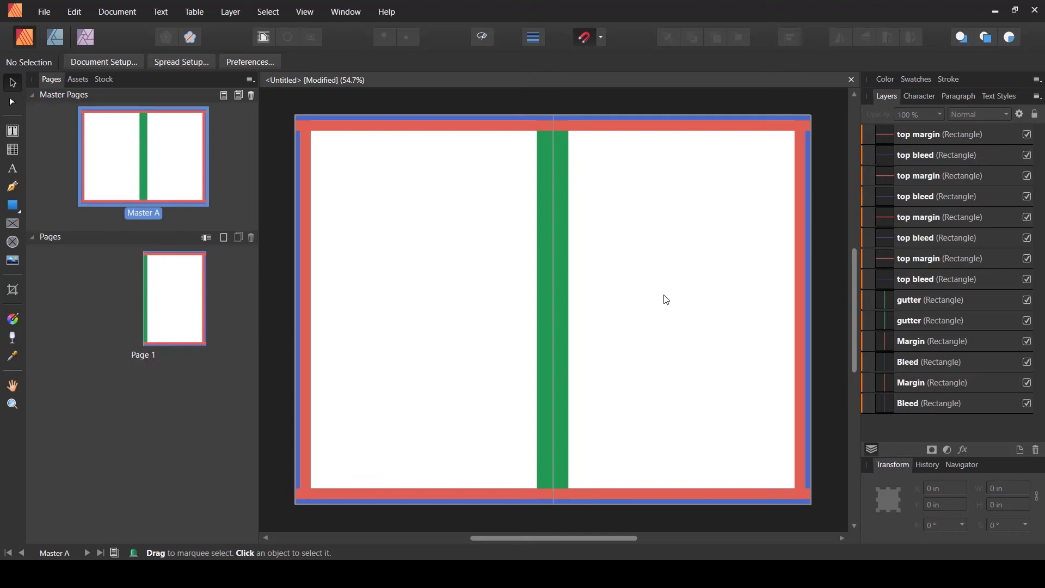
Group all the bleed, margin and gutter rectangles on the master spread
click(987, 134)
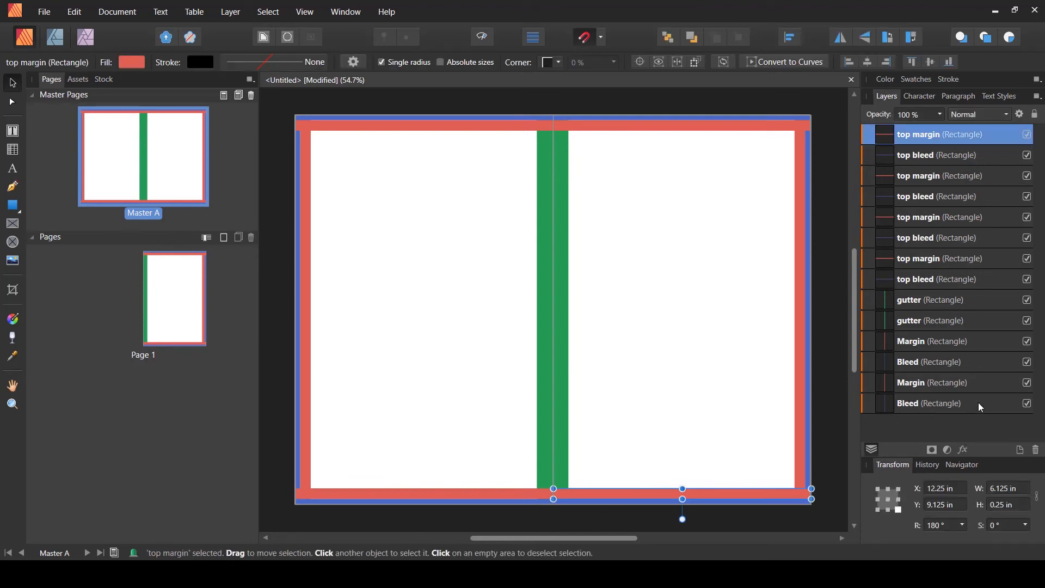
shift+click(981, 404)
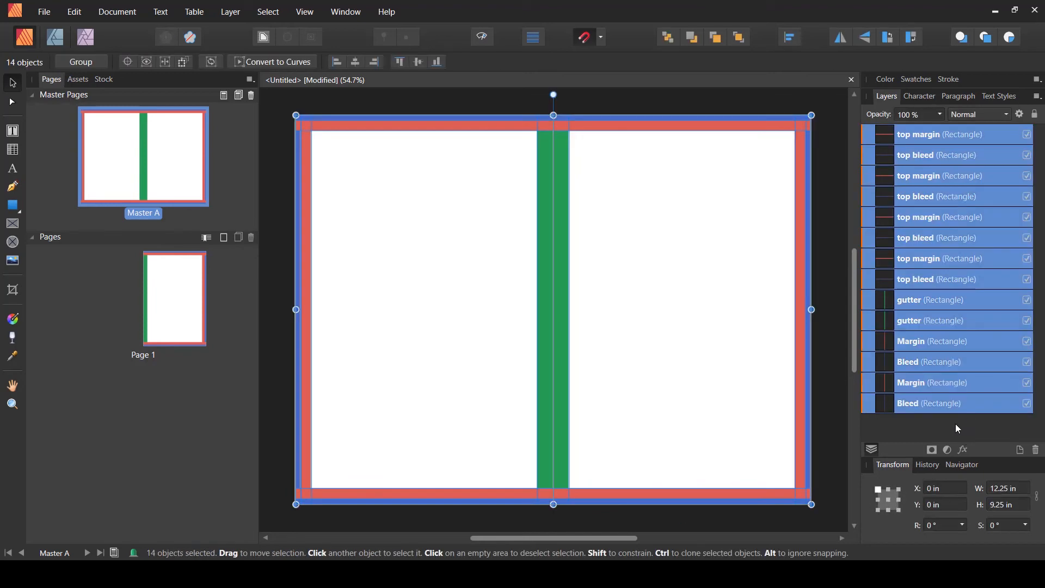
right_click(586, 214)
click(666, 230)
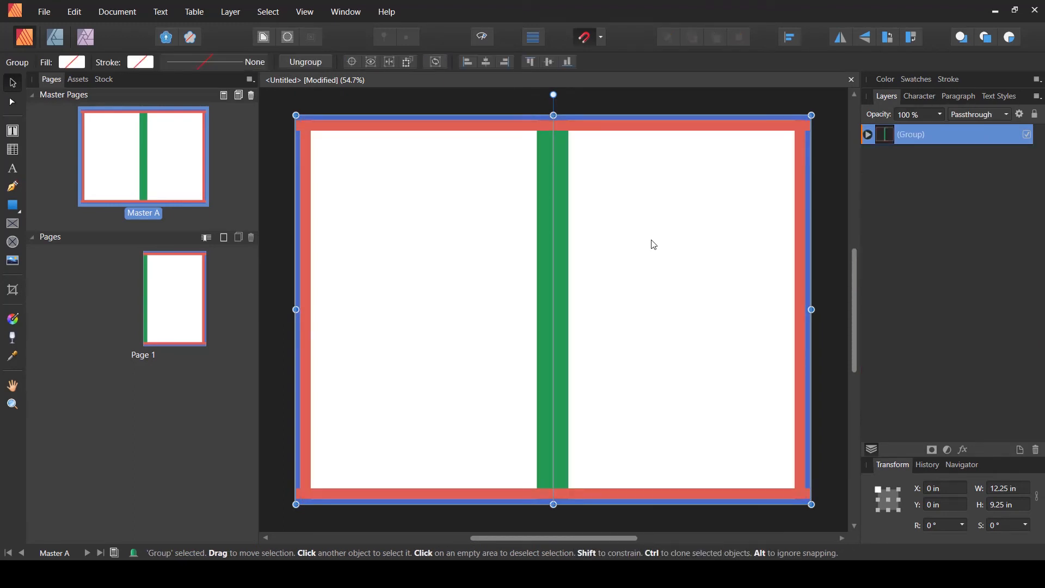
click(834, 209)
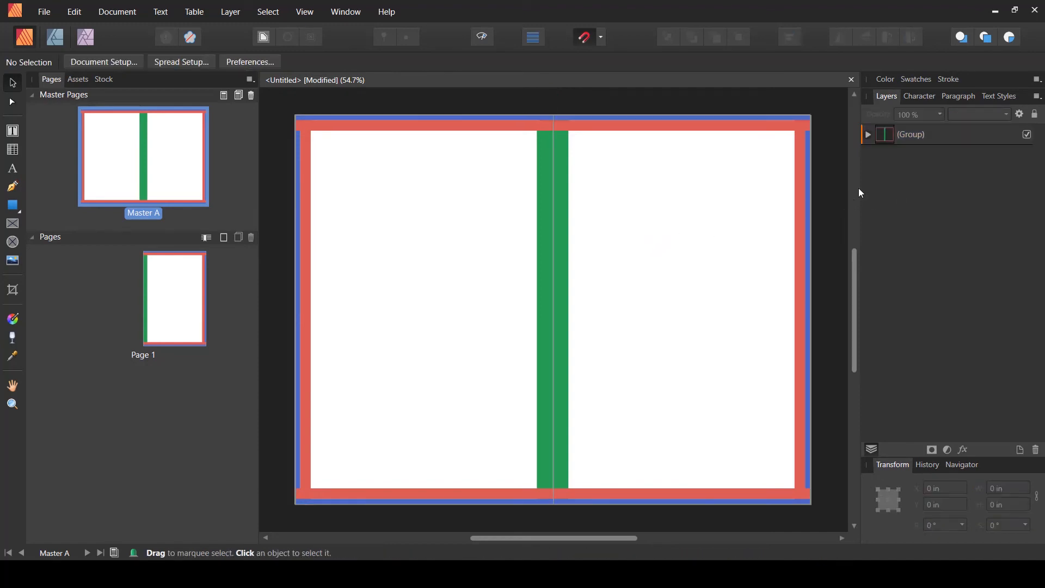
Lock the group of guide strips against accidental changes
click(968, 137)
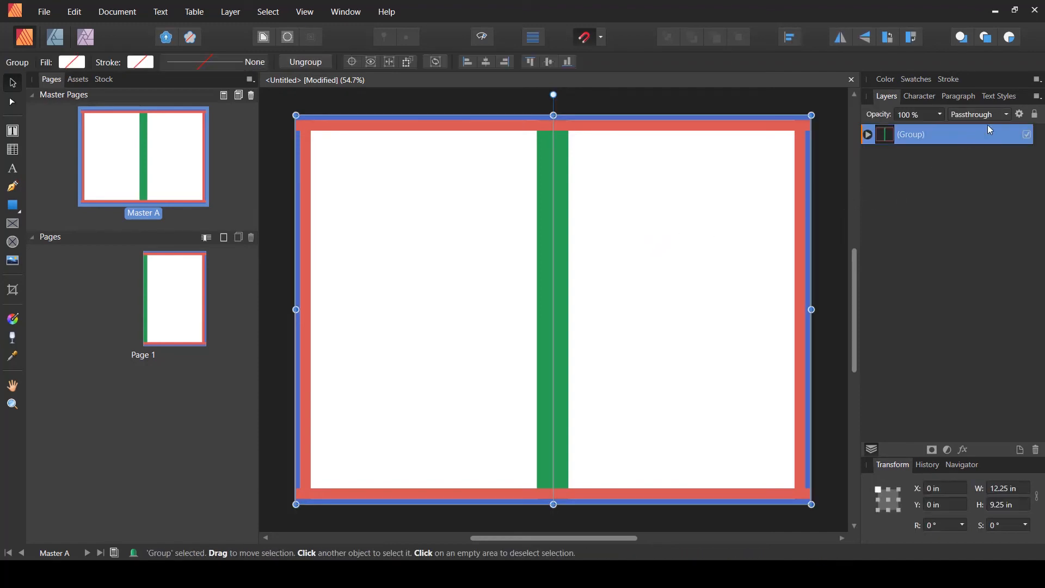
click(1036, 115)
click(844, 216)
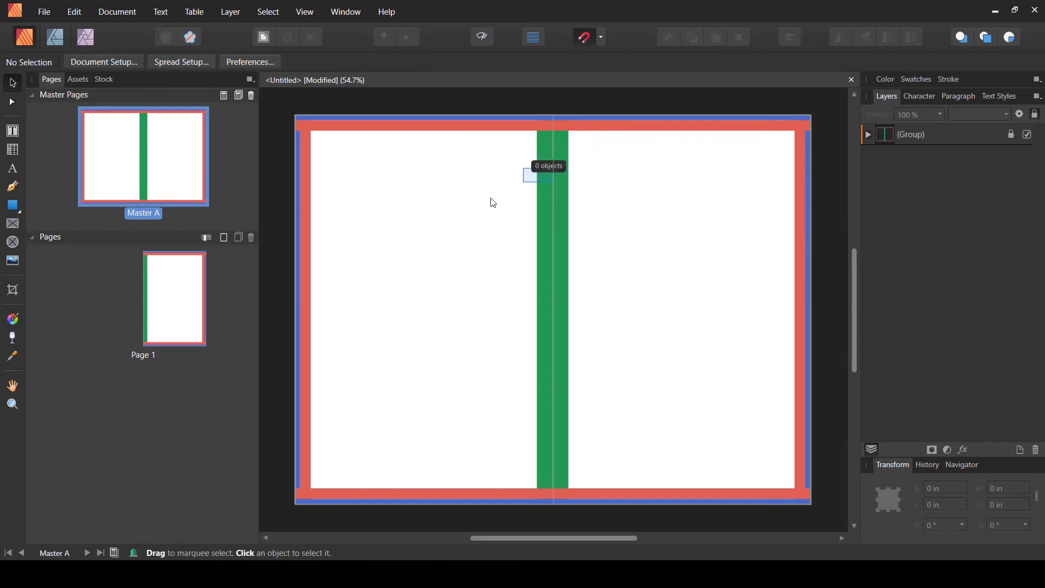
drag(494, 203, 493, 207)
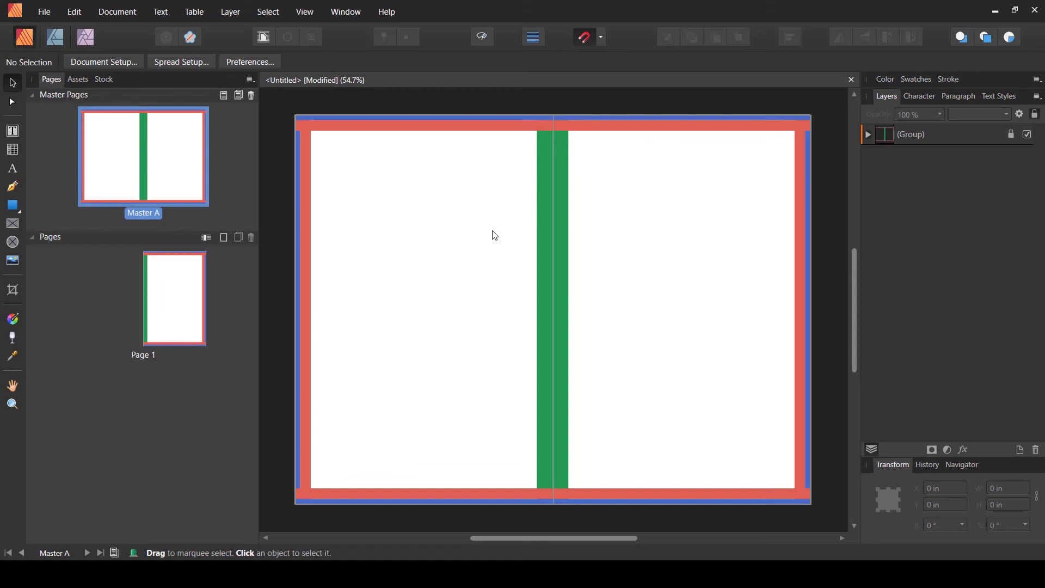
Draw a one-column, eight-row table at the top of the left page's safe area, 5.375 in wide and about 2.33 in tall
click(14, 149)
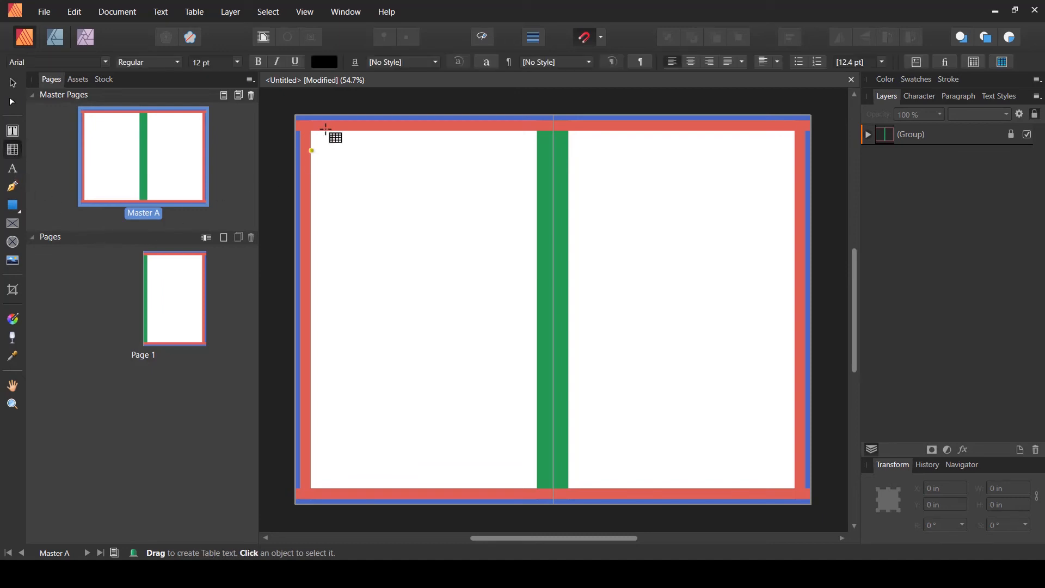
mouse_move(313, 132)
mouse_down()
mouse_move(375, 193)
mouse_move(533, 227)
mouse_move(536, 250)
mouse_move(537, 235)
mouse_up()
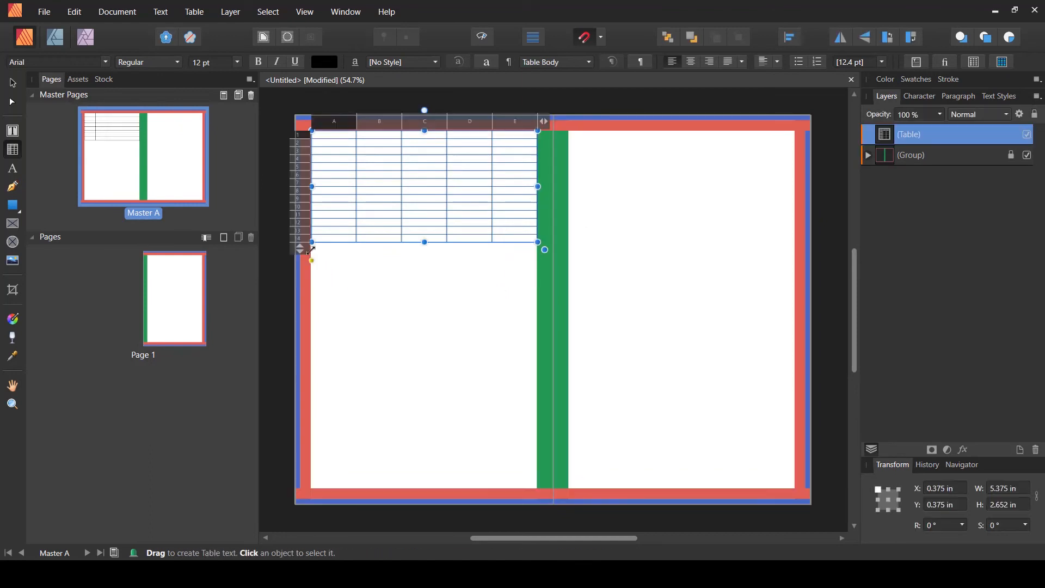
drag(303, 235, 303, 202)
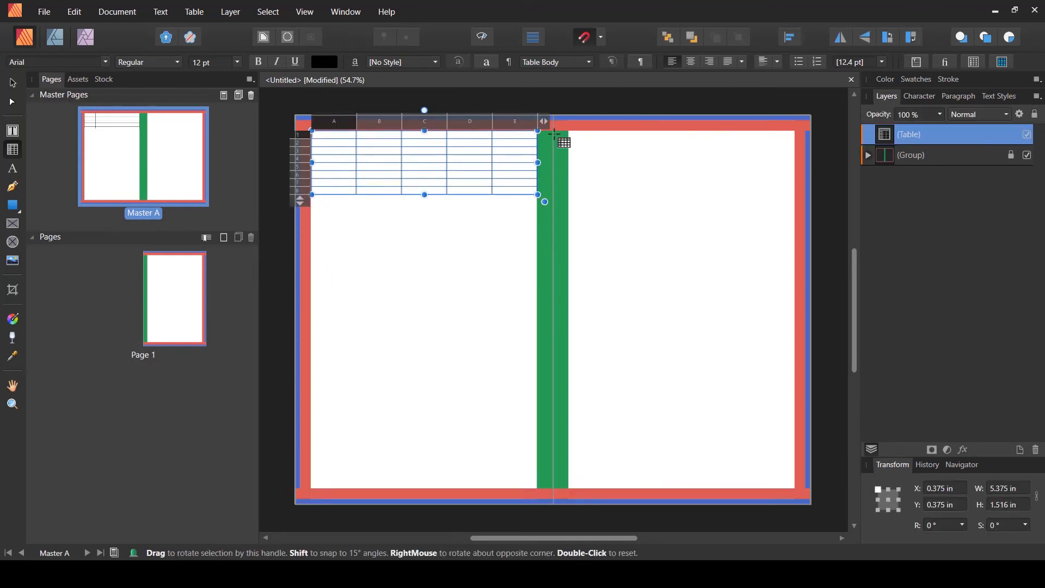
drag(544, 121, 362, 121)
drag(359, 162, 536, 167)
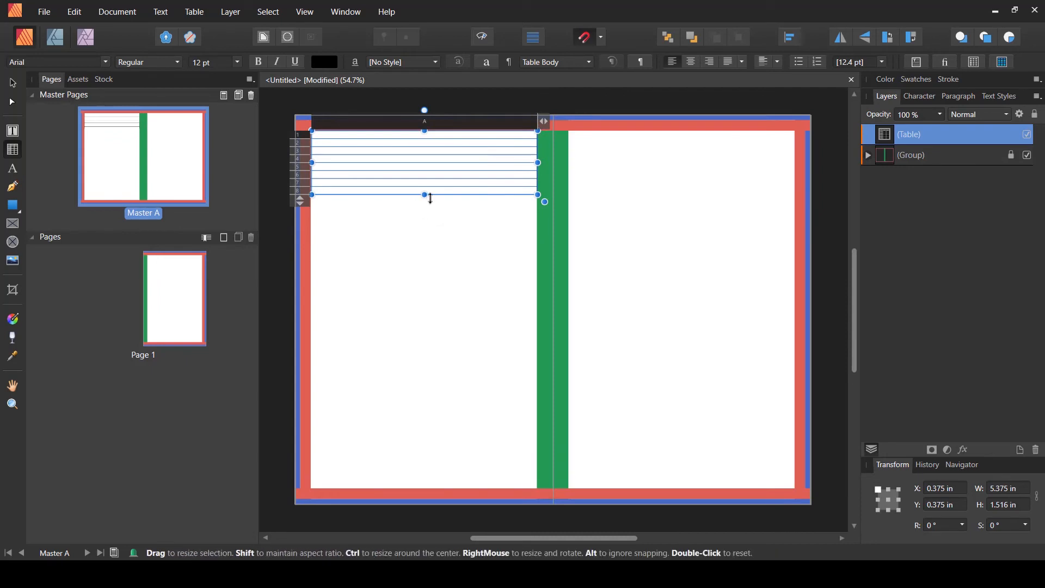
drag(425, 195, 425, 229)
click(424, 280)
key(v)
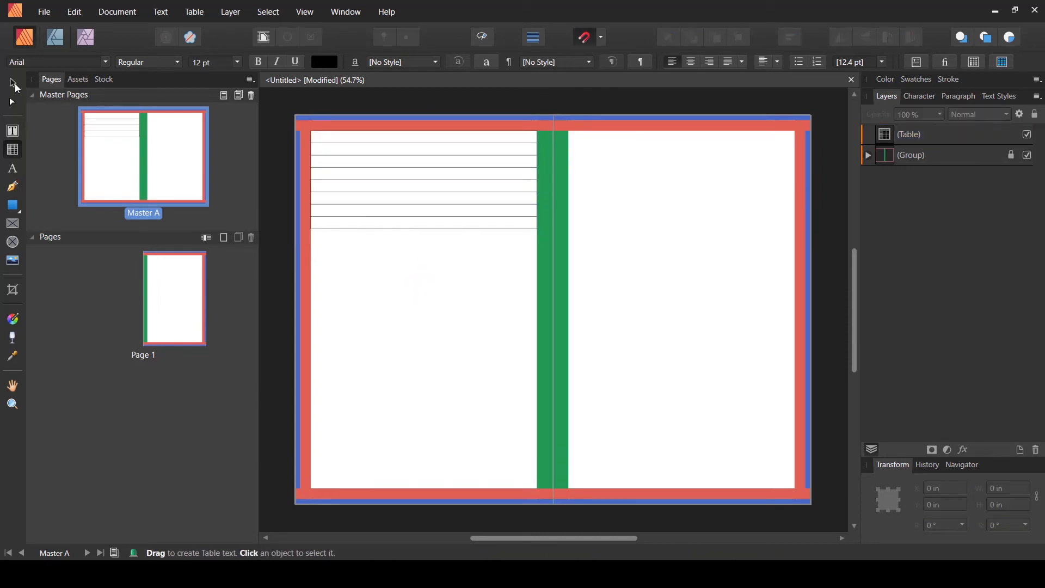
drag(464, 268, 475, 176)
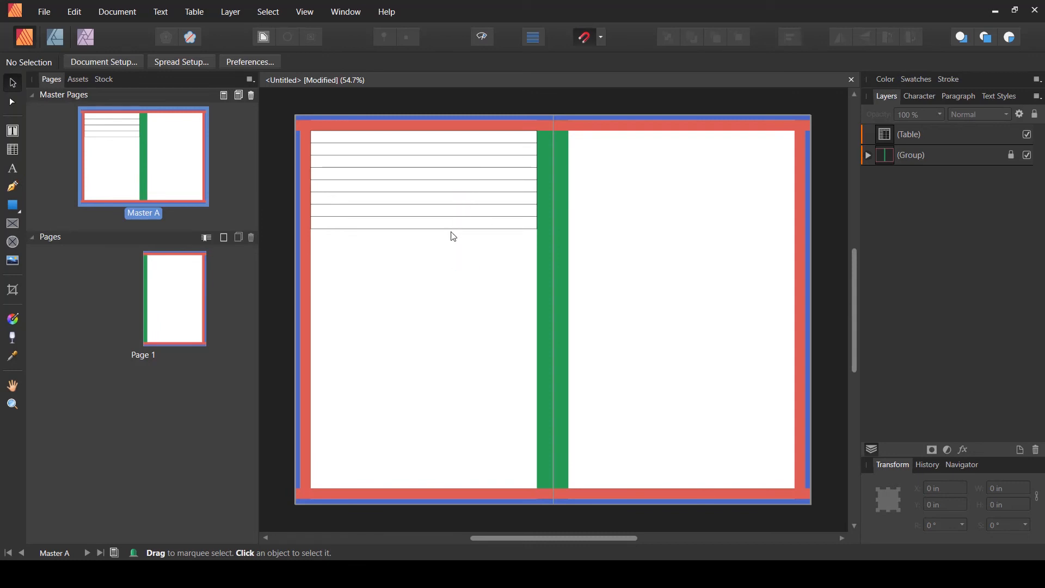
Try widening the table to the full 6.125 in page width, and bring its sides back to the margin and gutter edges
click(891, 134)
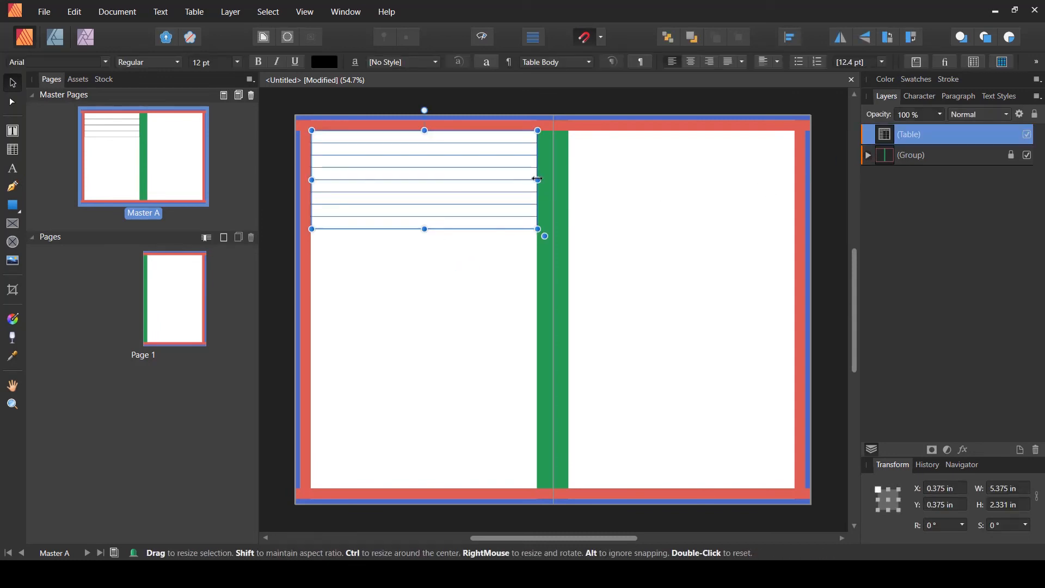
drag(539, 180, 554, 179)
drag(312, 179, 296, 180)
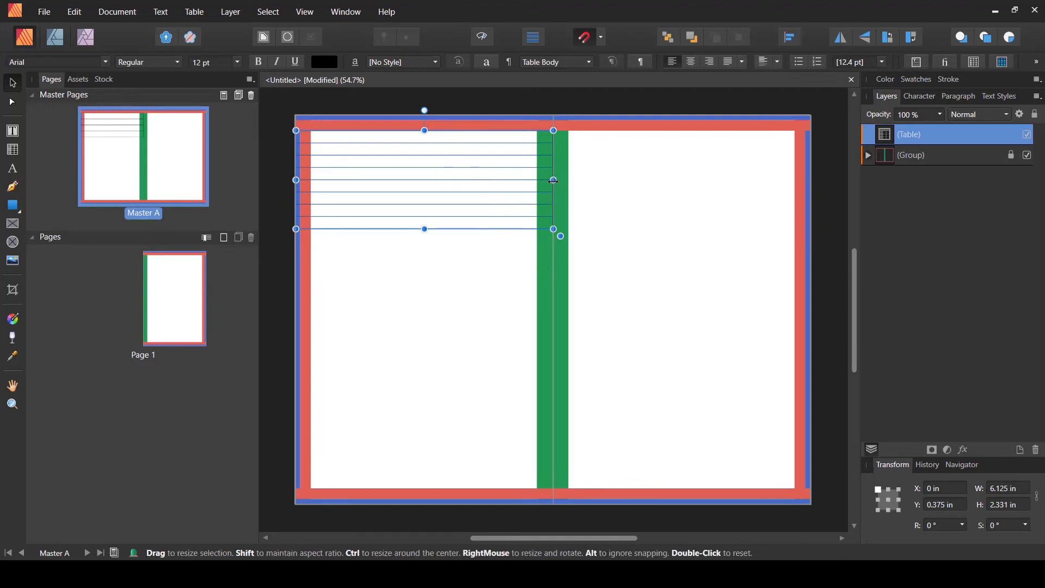
drag(554, 181, 539, 180)
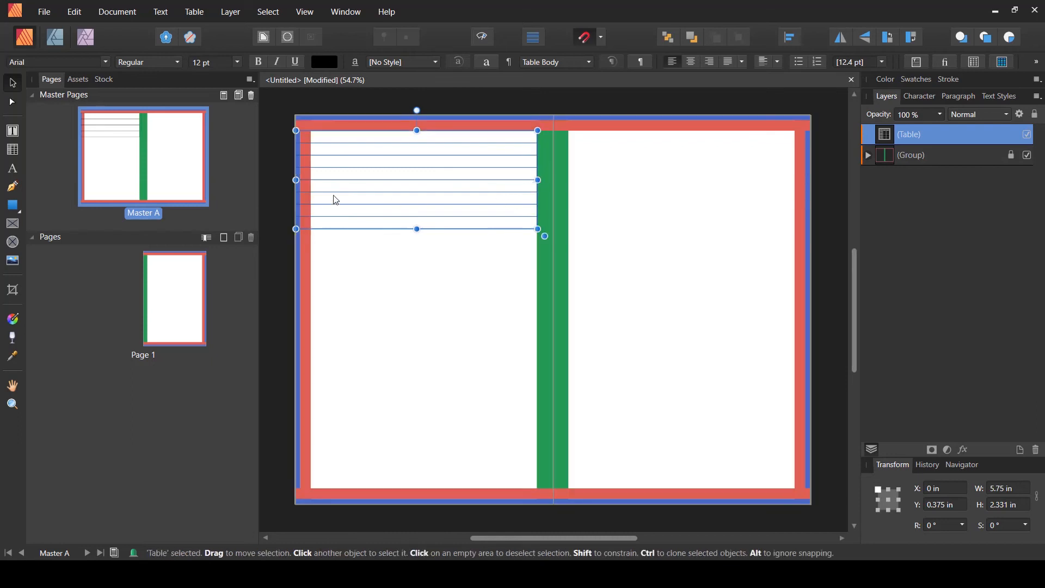
drag(296, 180, 312, 180)
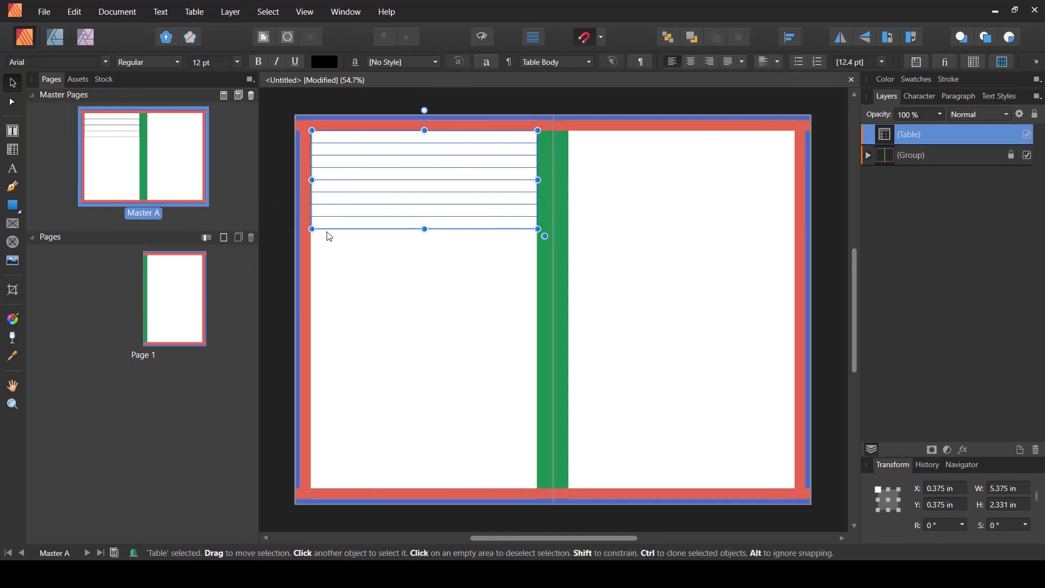
Reduce the table to six rows and stretch its height to about 2.43 in
drag(424, 229, 425, 214)
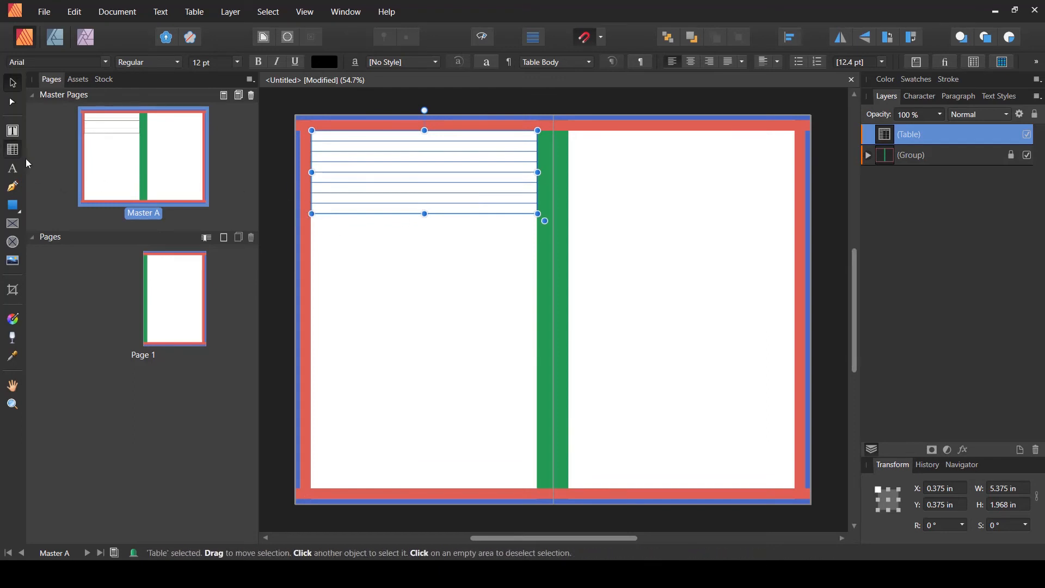
click(12, 149)
drag(301, 219, 302, 190)
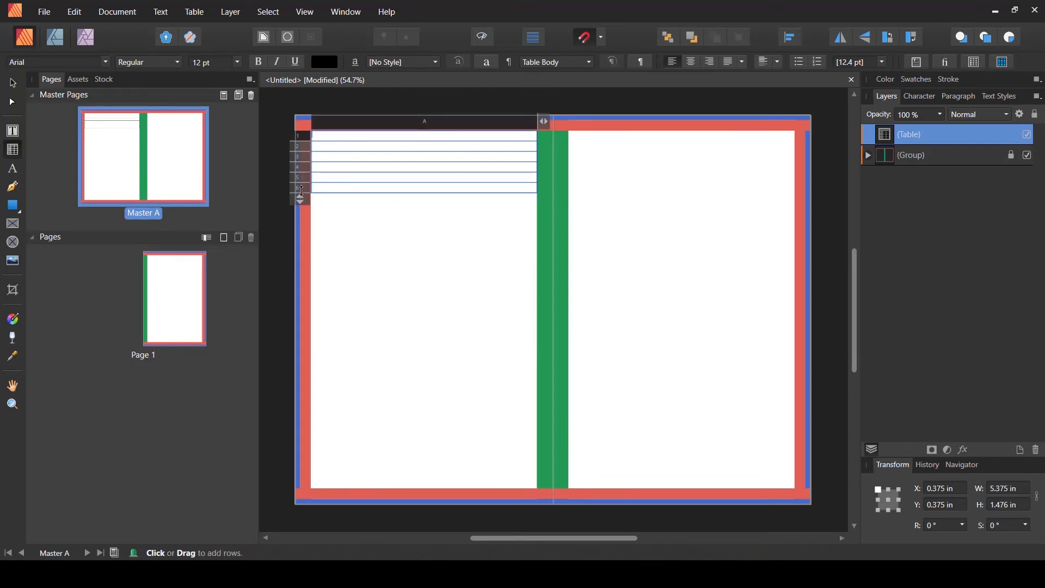
click(426, 193)
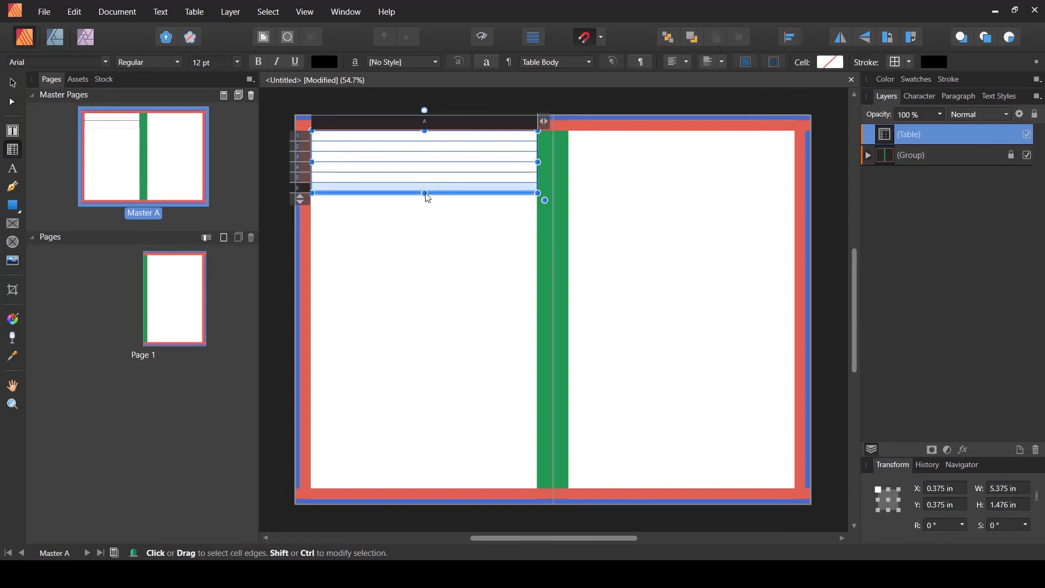
drag(425, 198, 425, 233)
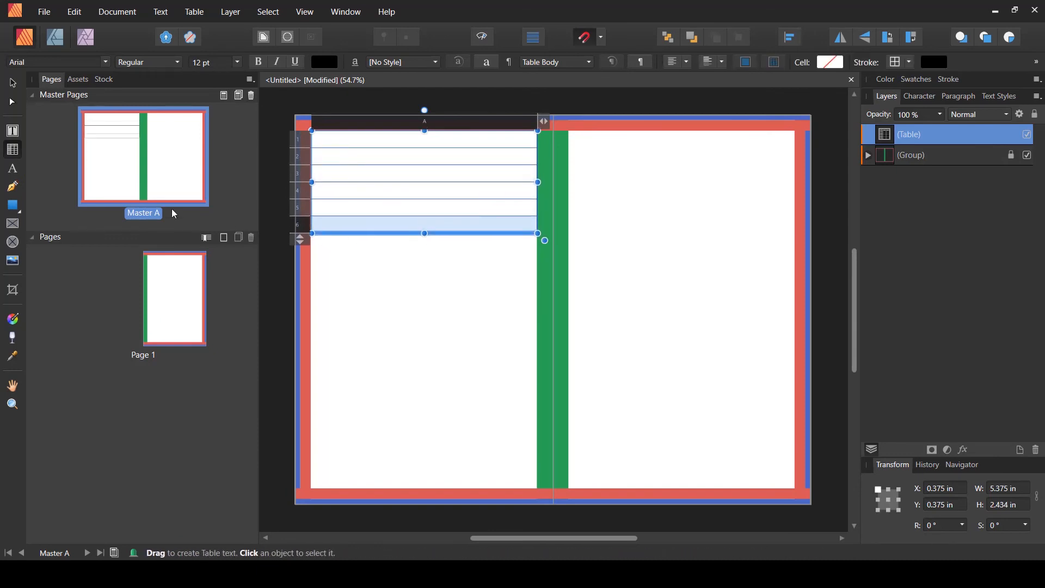
Draw a rectangle about 3.39 by 2.12 in below the table, starting at the left page's outer bleed edge
click(13, 82)
click(469, 302)
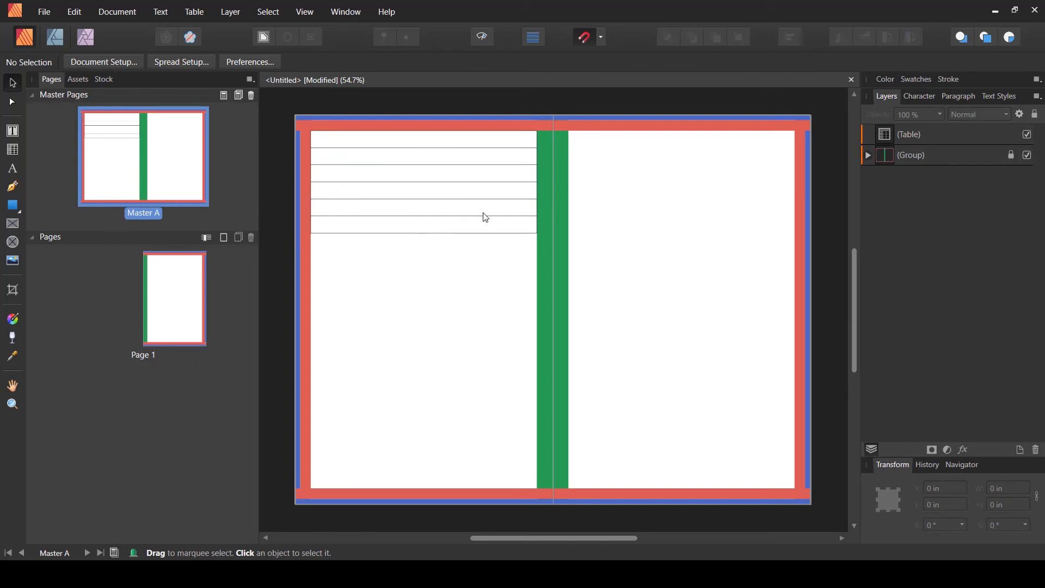
click(14, 209)
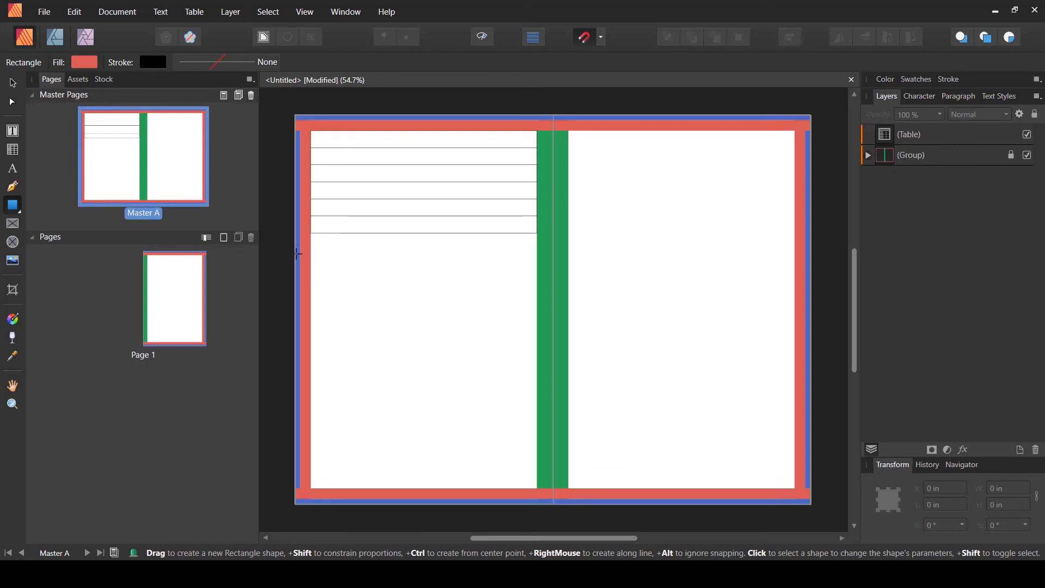
drag(296, 249, 439, 338)
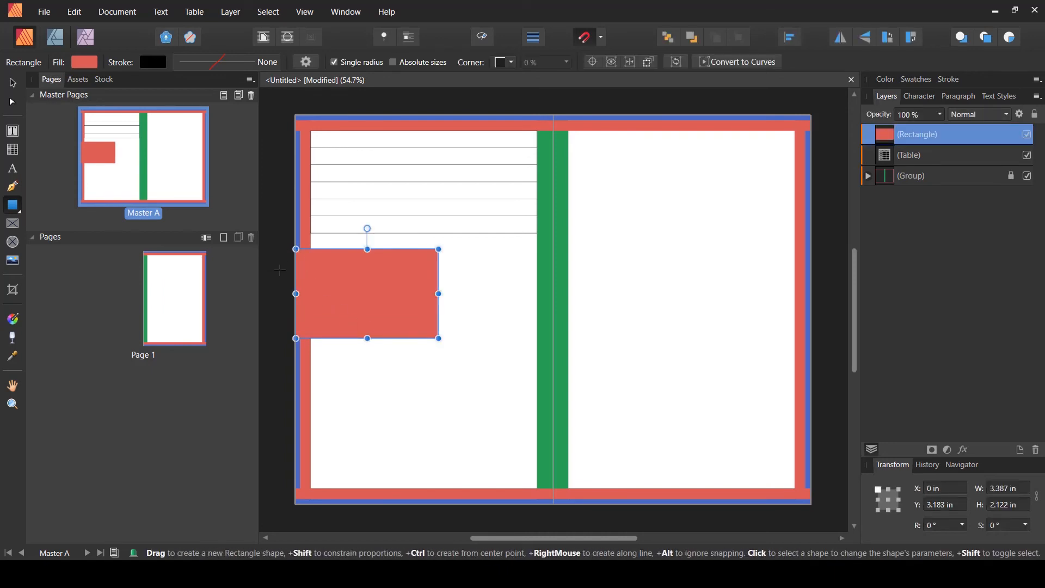
Remove the new rectangle's fill and give it a black 1 pt outline
click(86, 62)
click(214, 88)
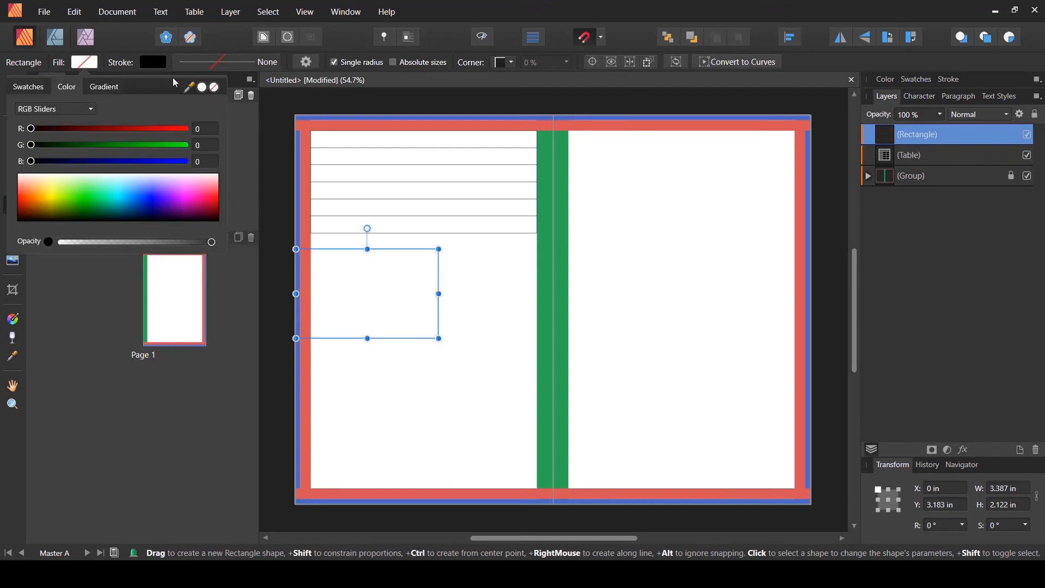
click(155, 64)
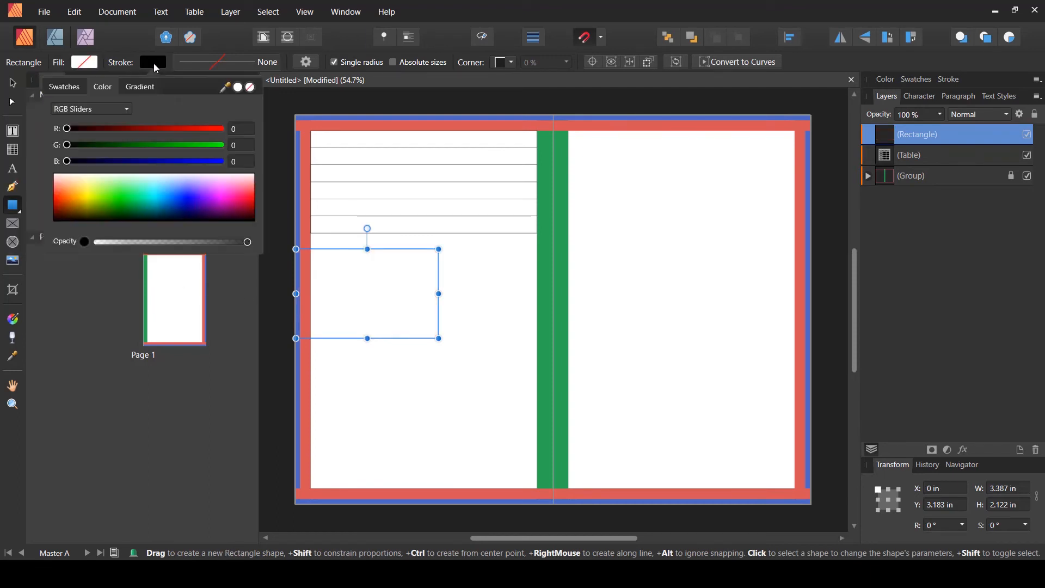
click(213, 64)
click(191, 64)
drag(184, 109, 198, 110)
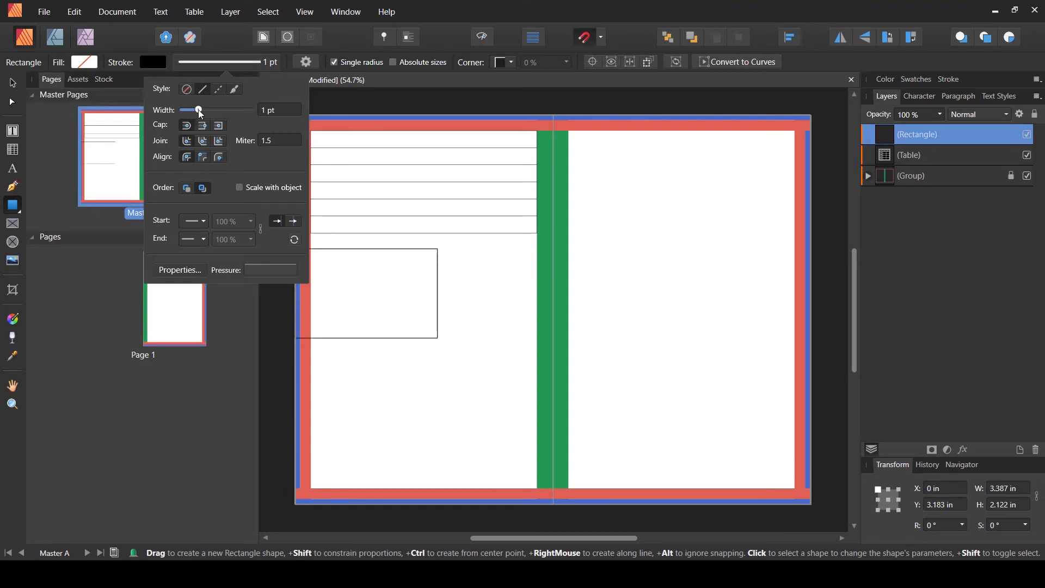
key(v)
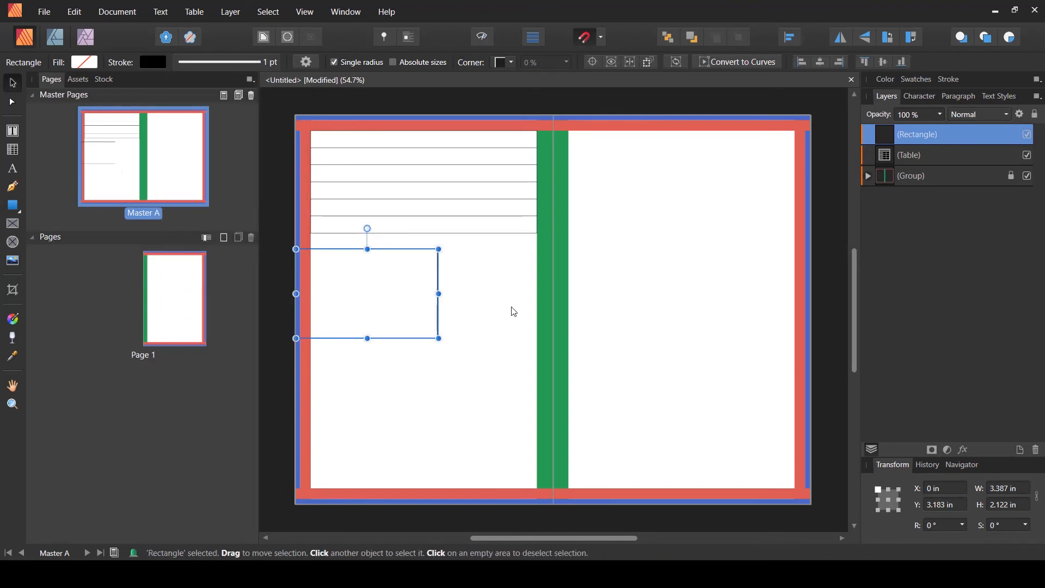
click(506, 311)
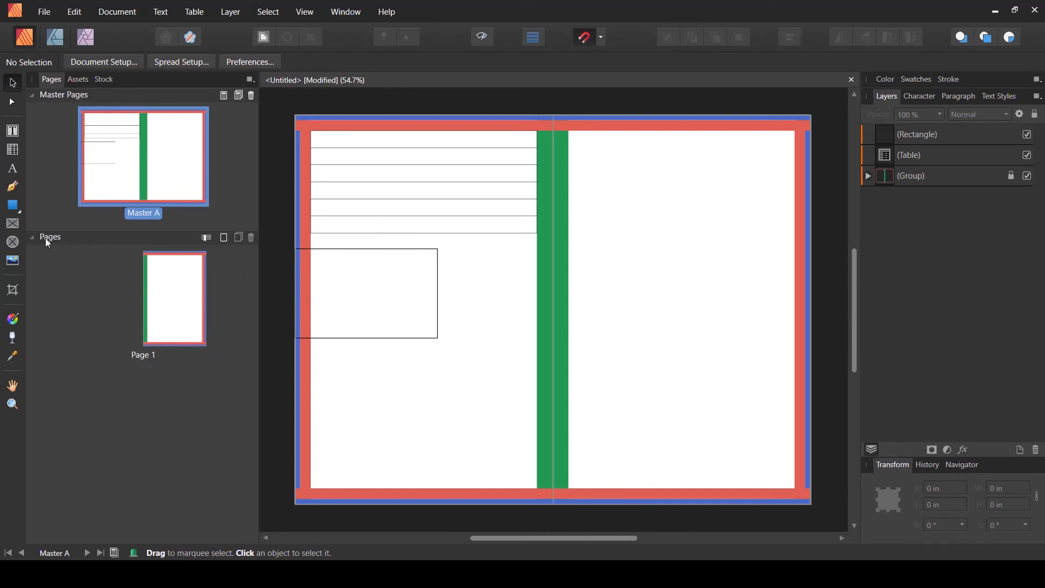
Draw an ellipse about 2.03 in wide and 2.67 in tall over the left page's gutter strip, ending at the spine
click(13, 206)
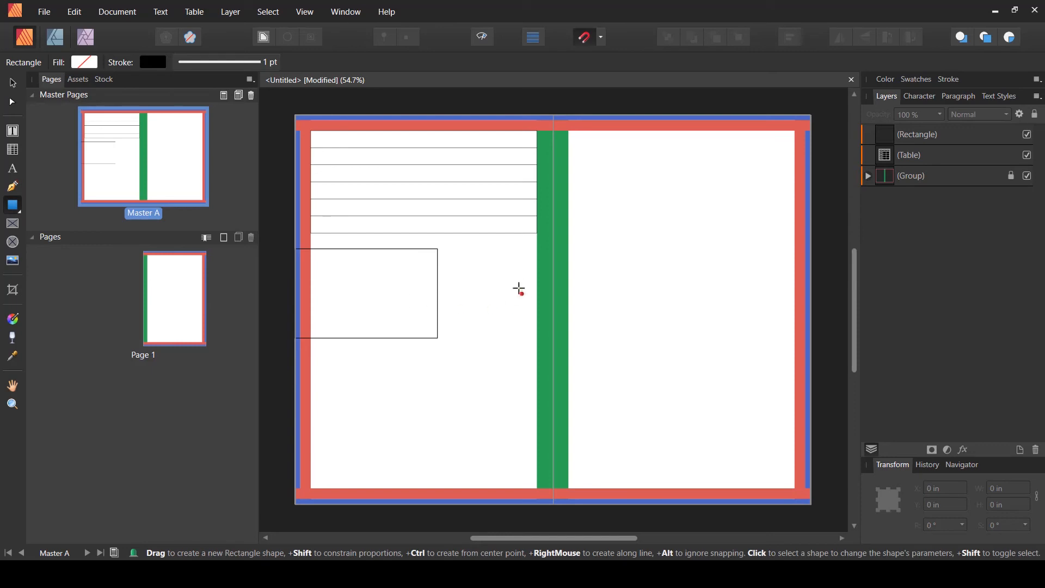
click(13, 207)
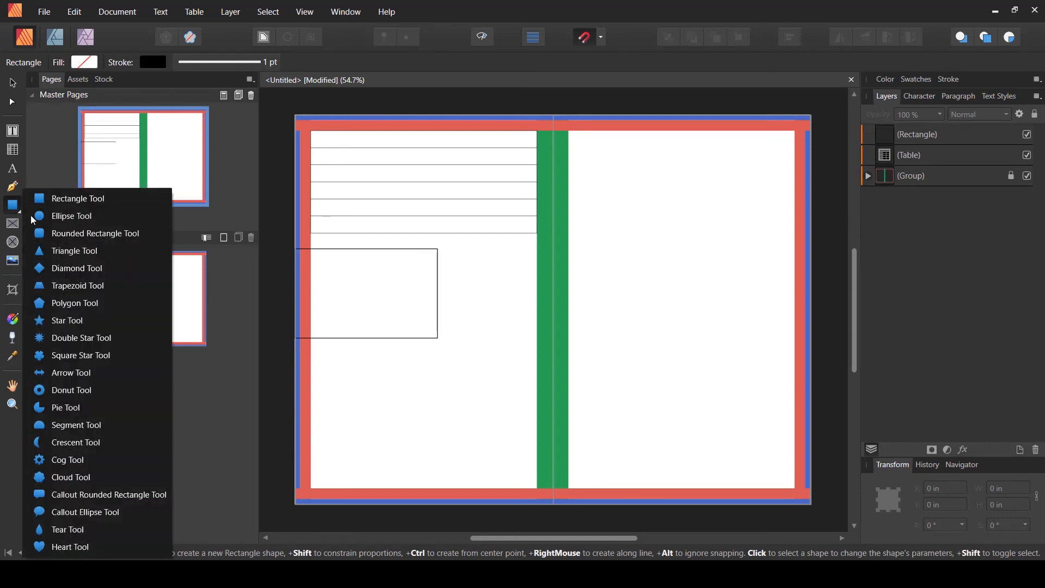
click(87, 215)
drag(468, 267, 553, 380)
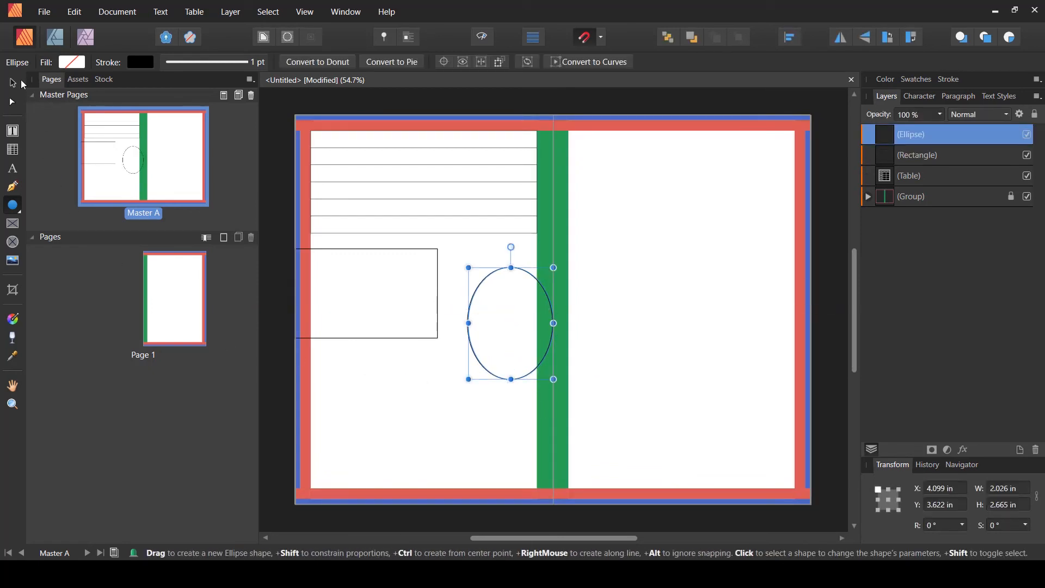
Draw a rectangle about 3.88 by 2.04 in across the spine, with its lower edge on the bottom margin strip
drag(23, 205, 51, 197)
drag(468, 402, 632, 489)
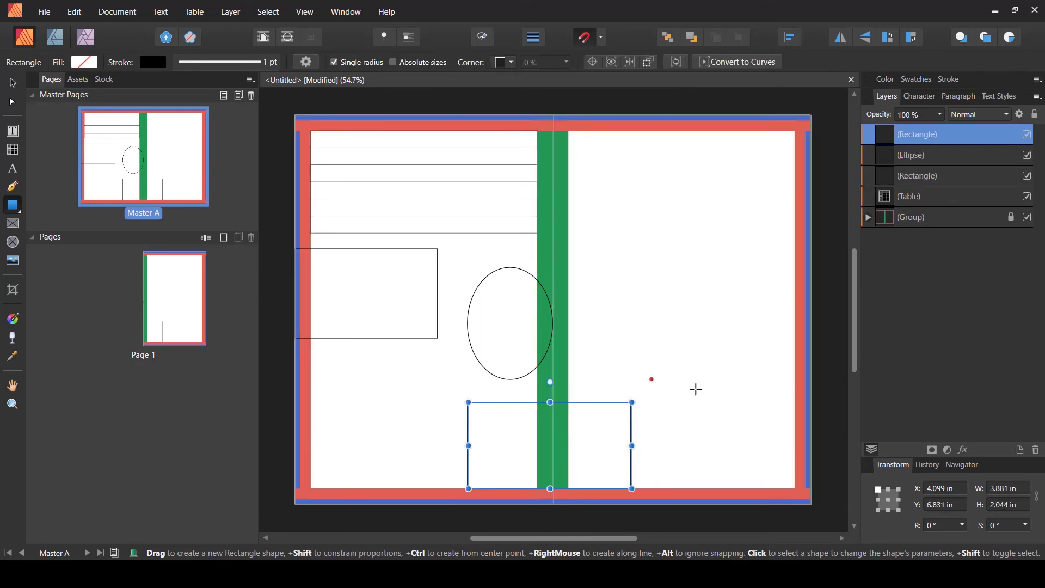
click(13, 83)
click(643, 369)
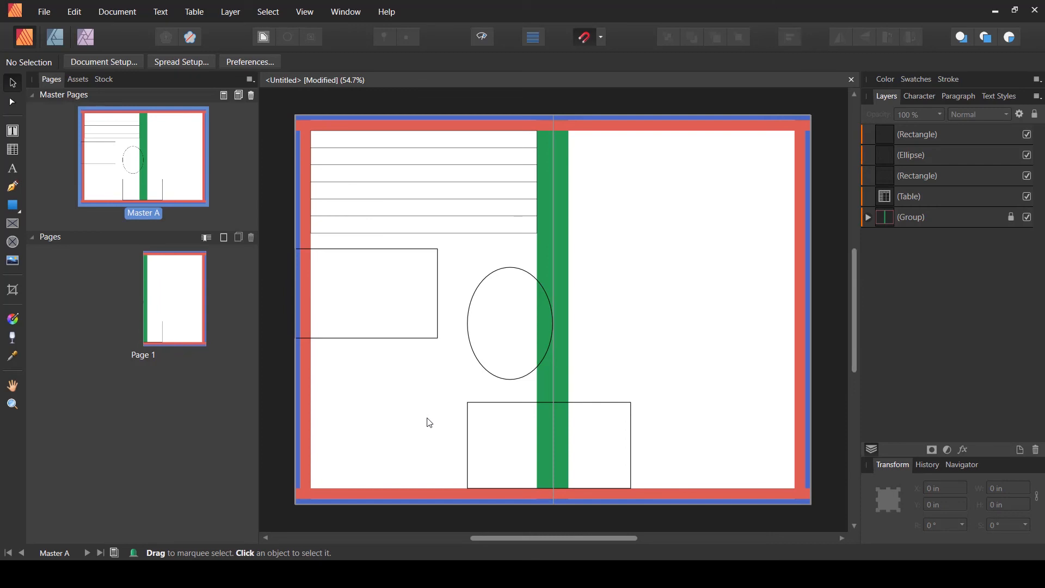
Add two pages after page 1 based on Master A
click(190, 387)
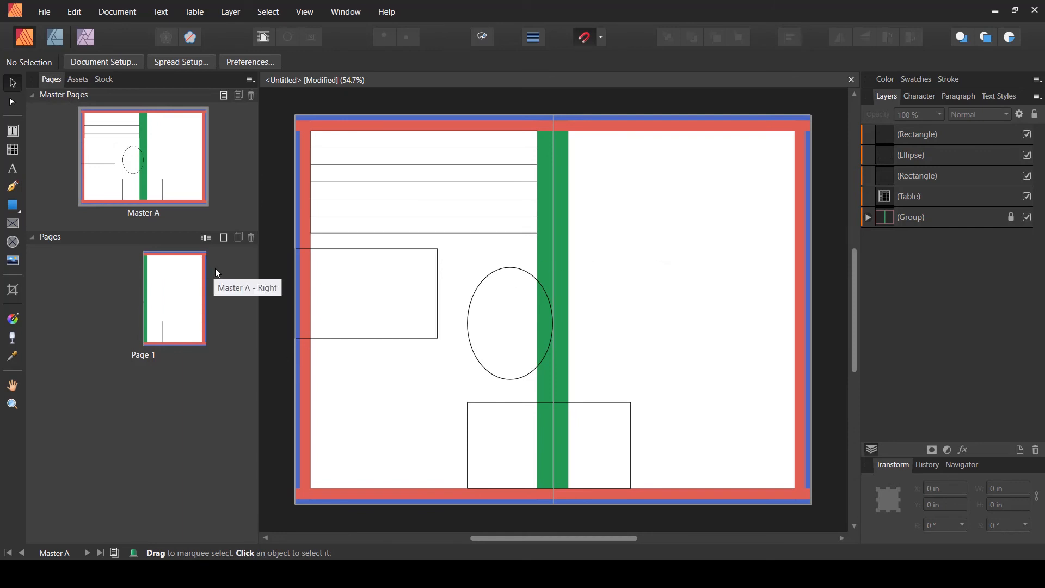
click(224, 236)
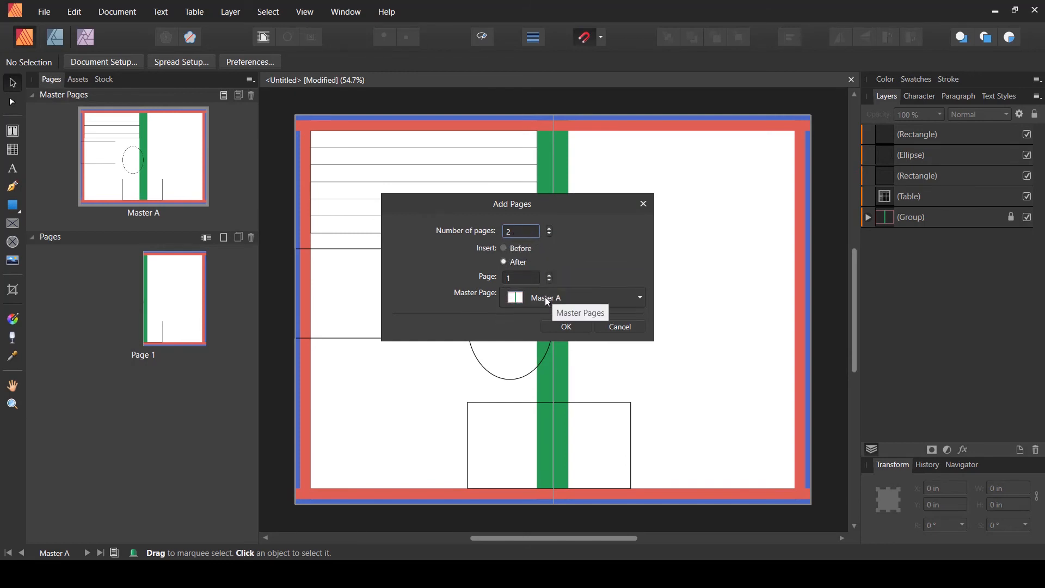
click(569, 327)
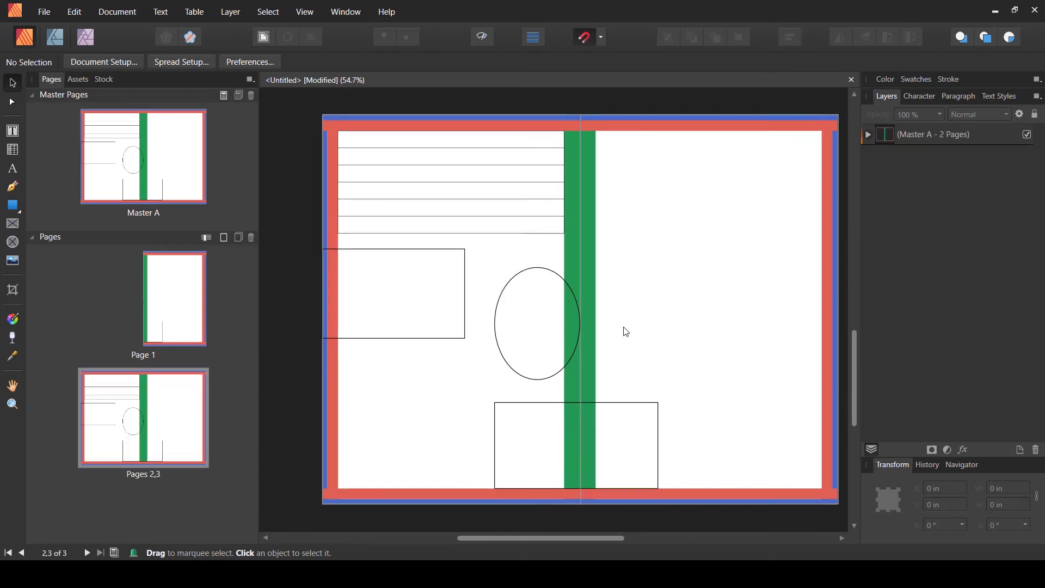
Compare the Master A spread with the new spread of pages 2 and 3, ending on the master
double_click(148, 163)
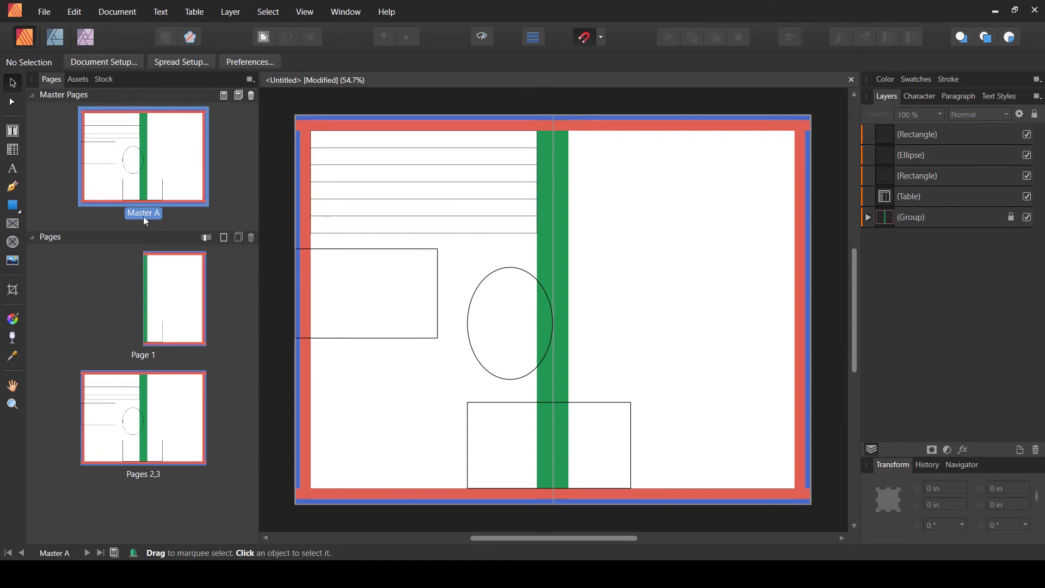
click(166, 428)
double_click(169, 432)
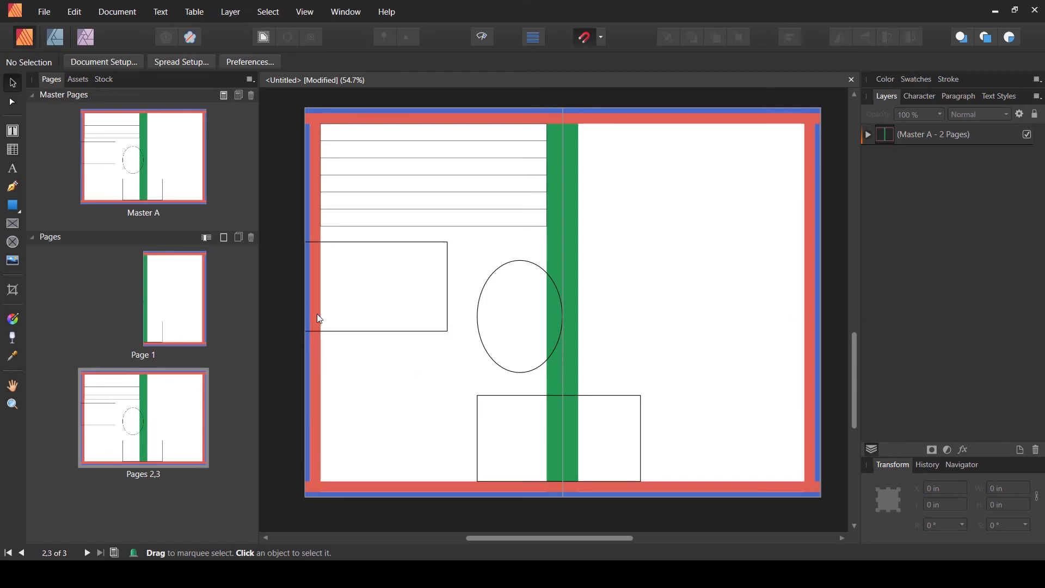
double_click(153, 158)
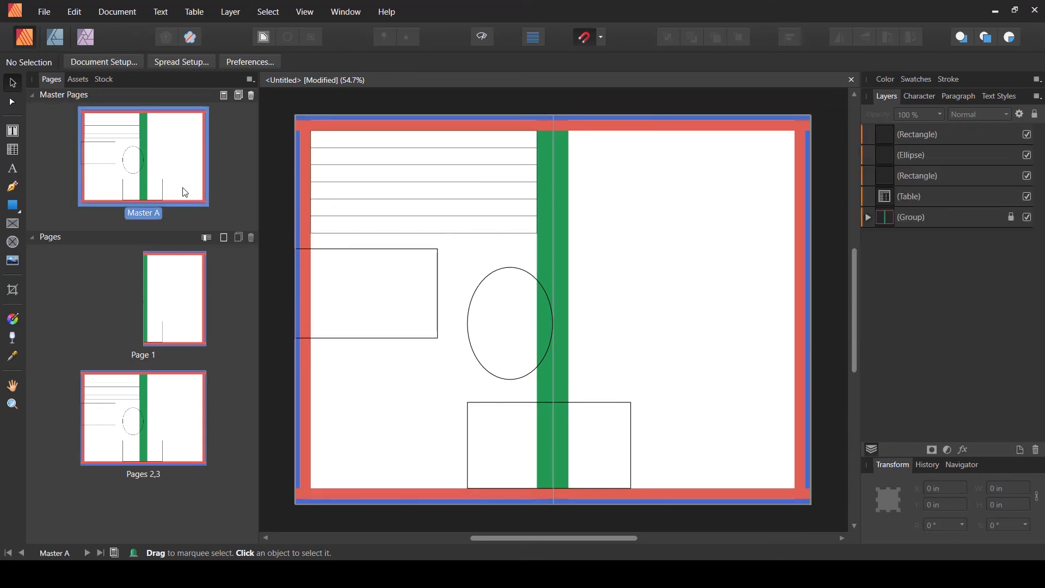
Hide the locked guide-strip group on the master spread and show it again
click(1027, 217)
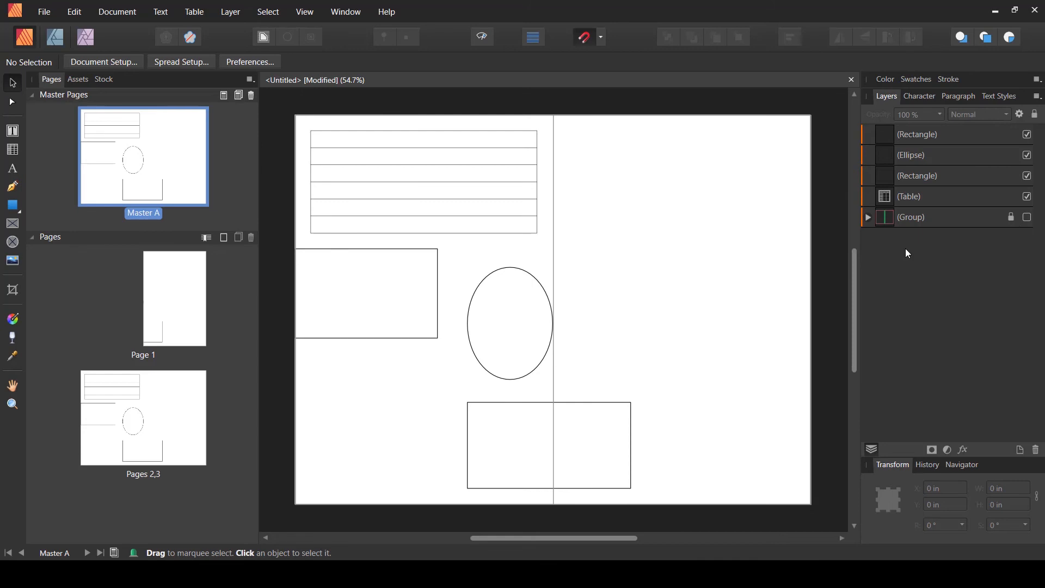
click(950, 227)
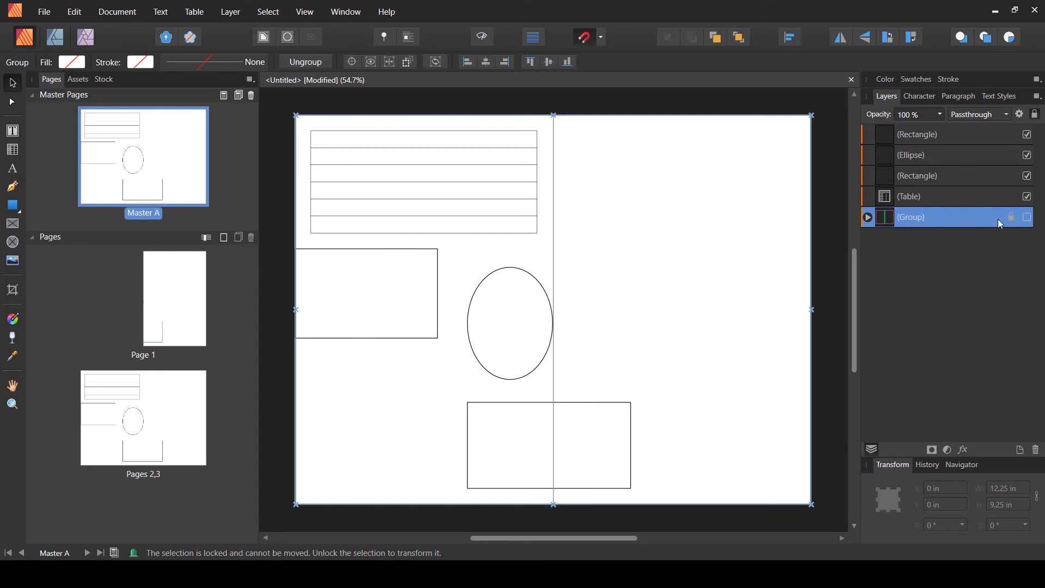
click(1028, 218)
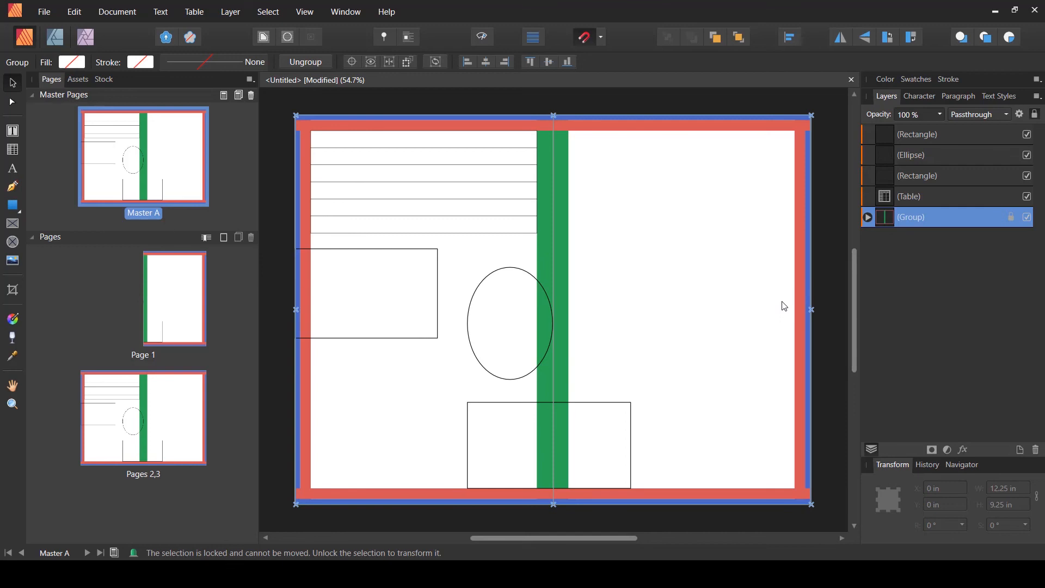
click(128, 309)
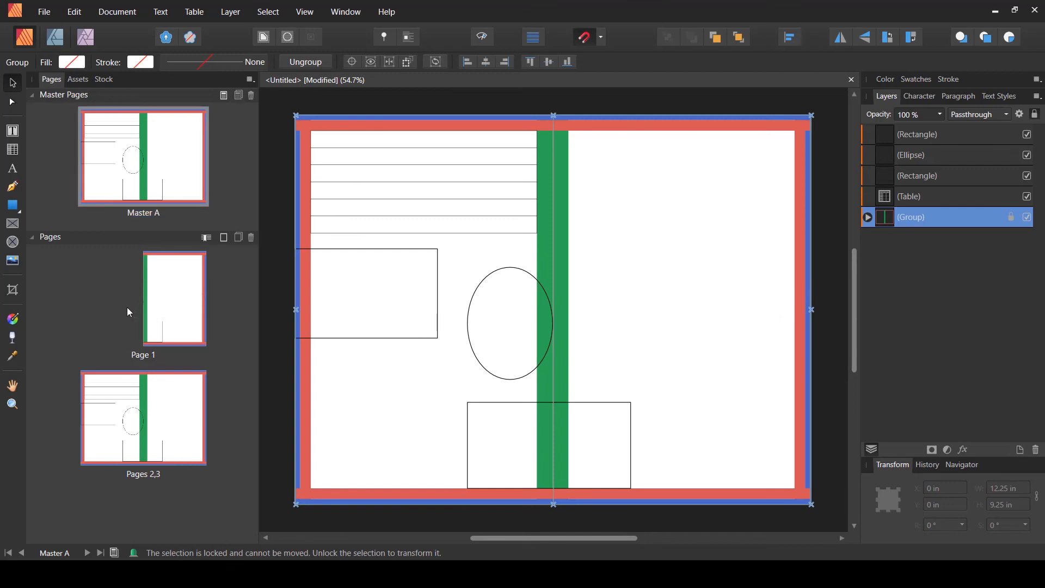
click(157, 173)
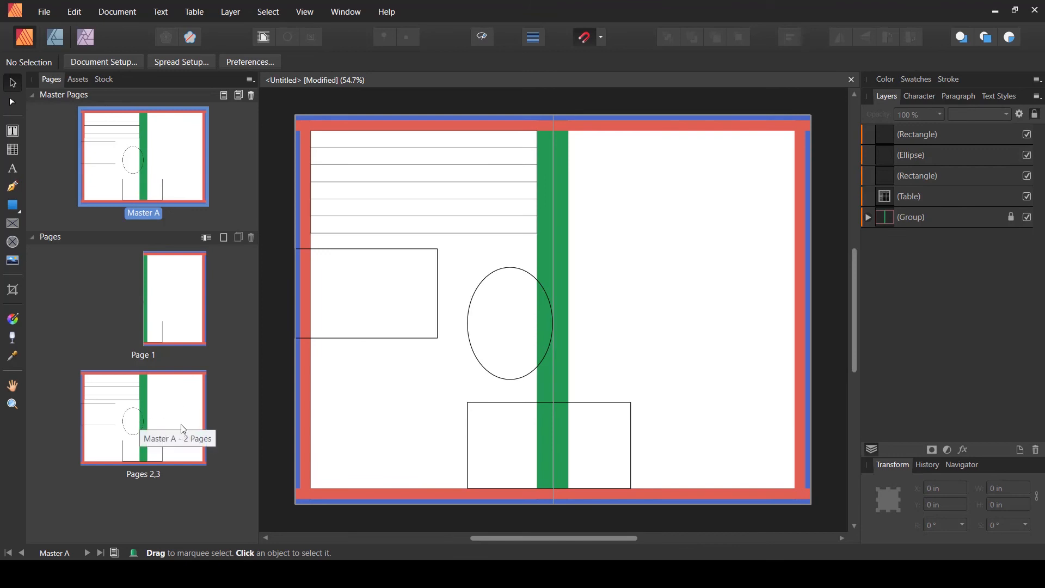
click(233, 360)
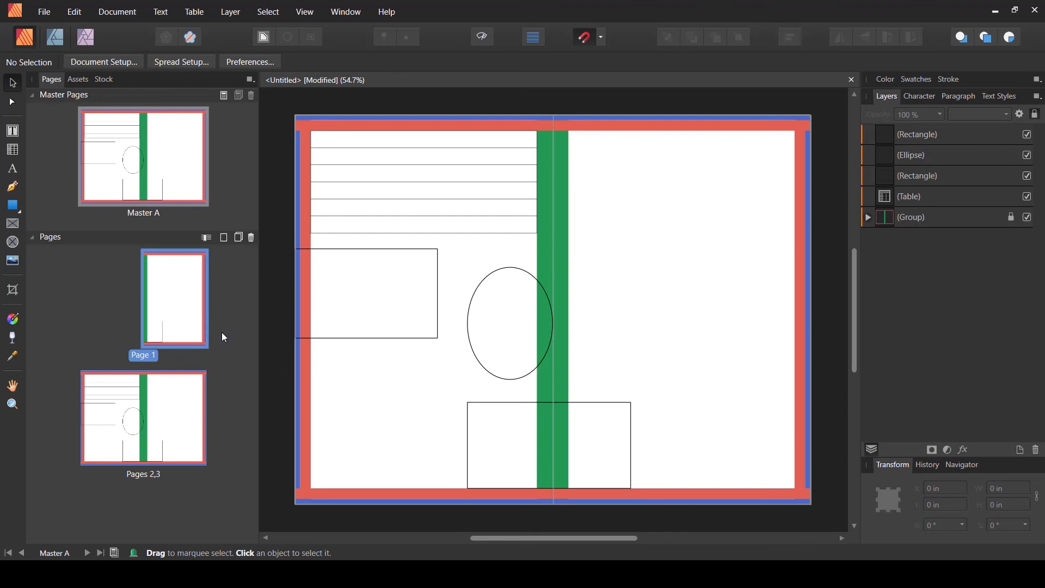
Turn off facing pages in the document setup
click(119, 64)
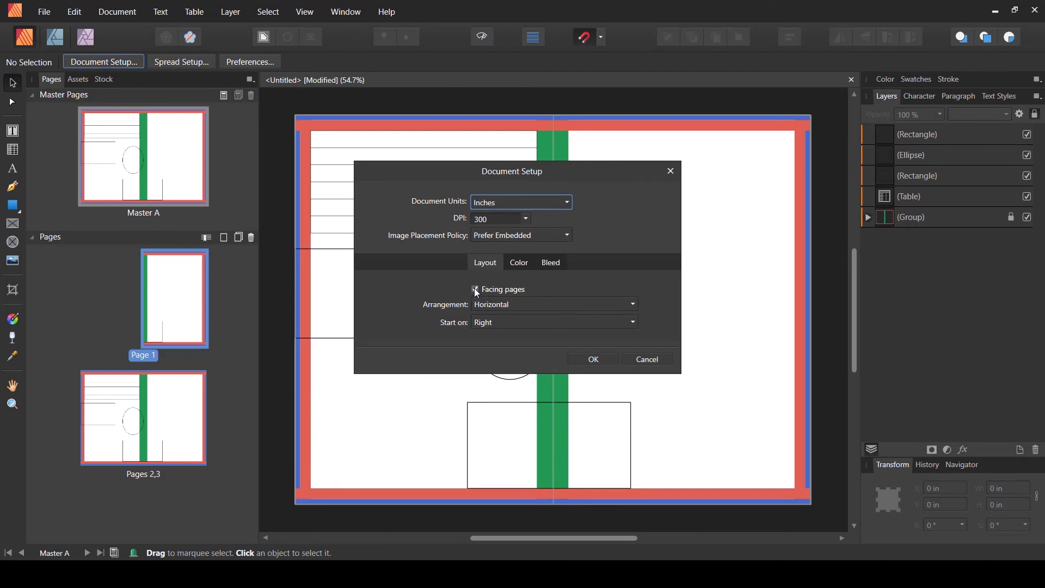
click(475, 290)
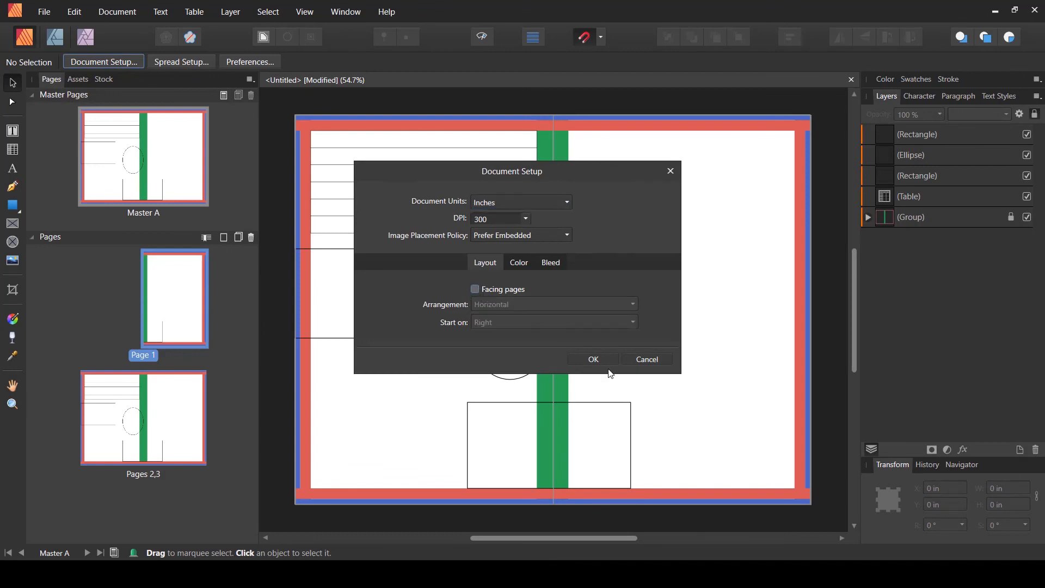
click(592, 358)
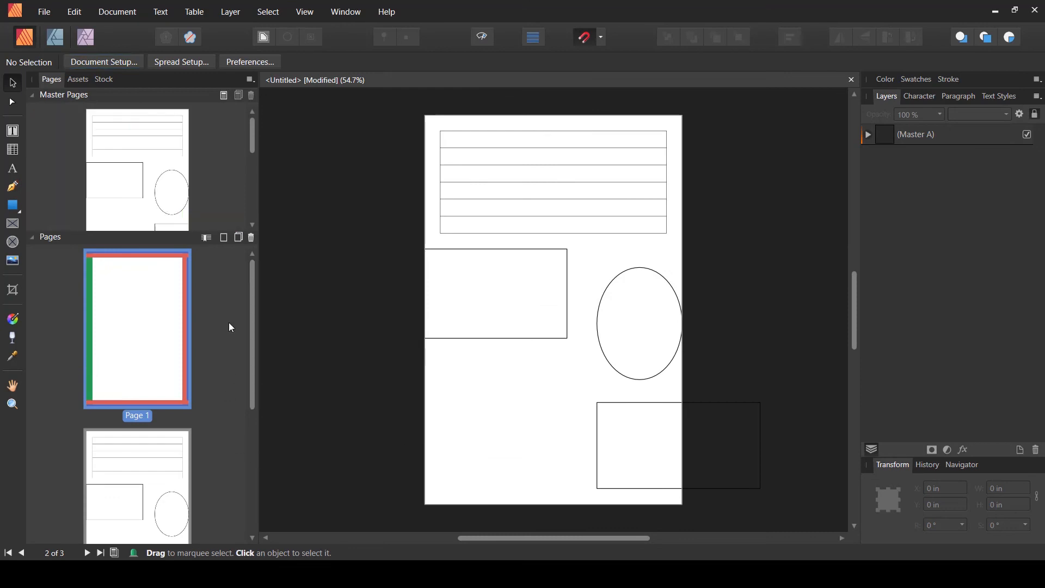
Examine how the guide strips and shapes fall on pages 1 to 3 as single pages, centring page 3 in view
scroll(253, 337, down, 3)
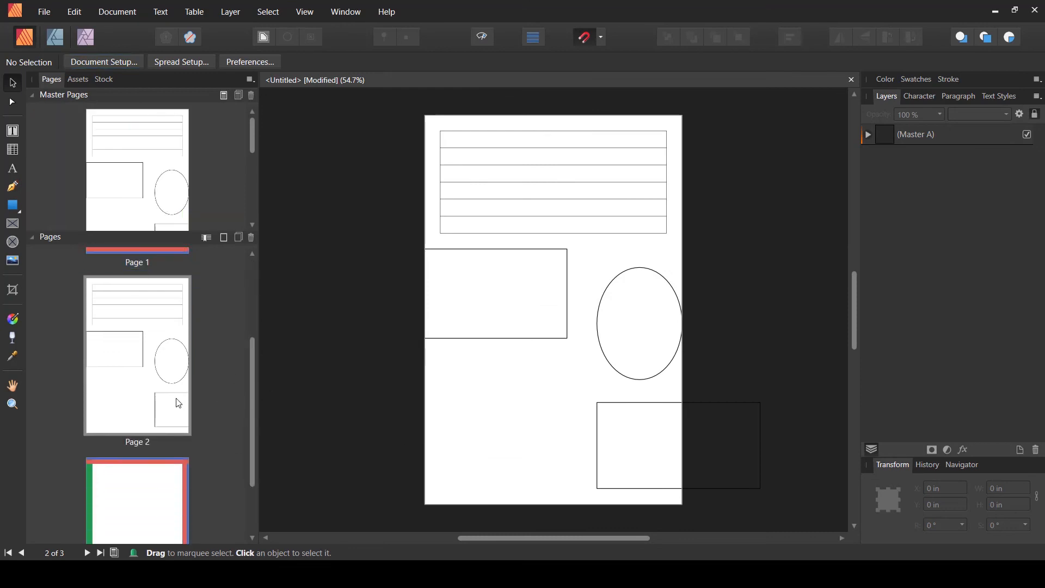
click(177, 506)
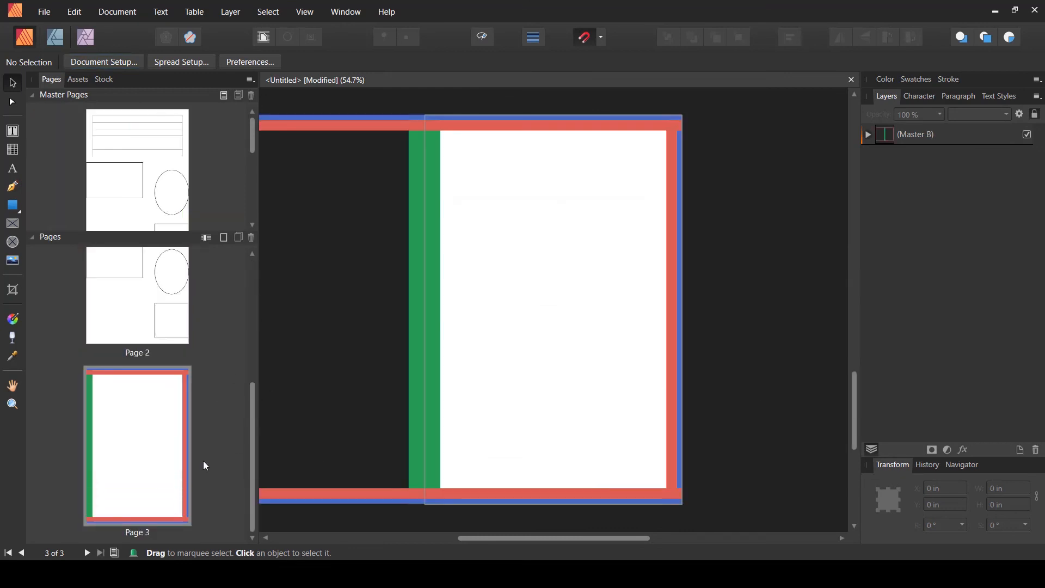
scroll(213, 483, up, 1)
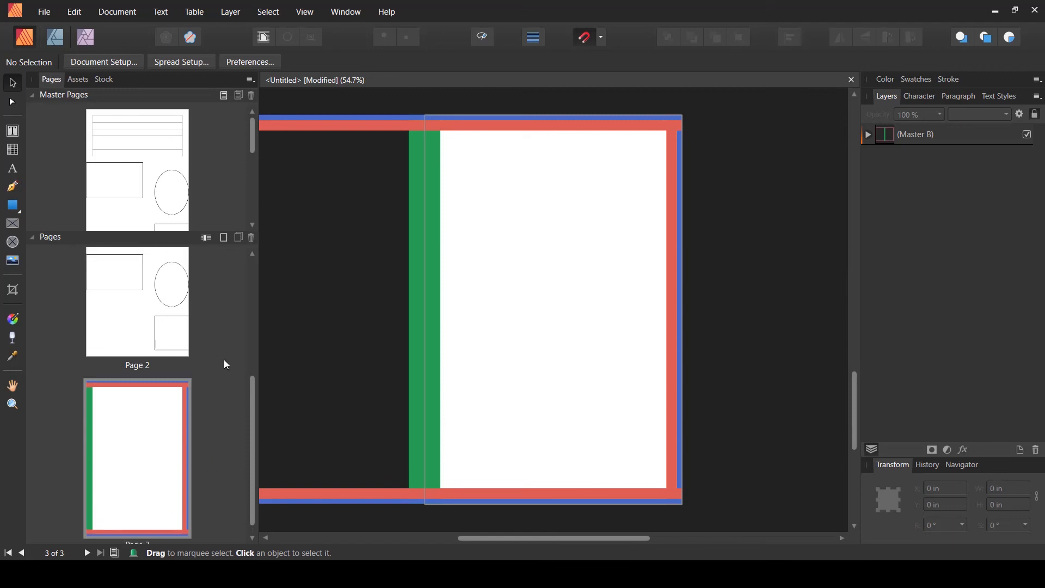
scroll(224, 356, down, 1)
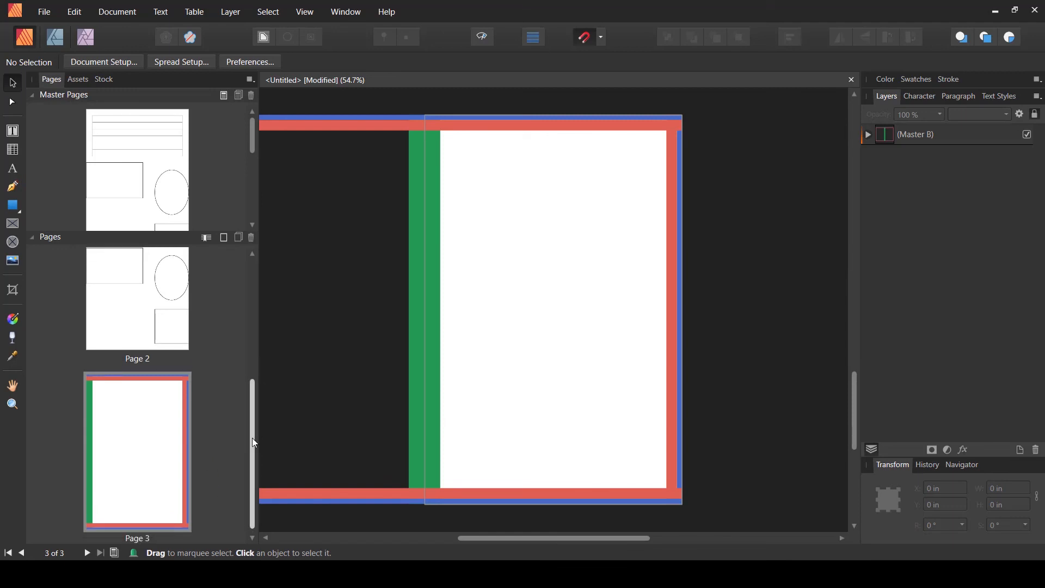
drag(253, 438, 255, 469)
click(229, 453)
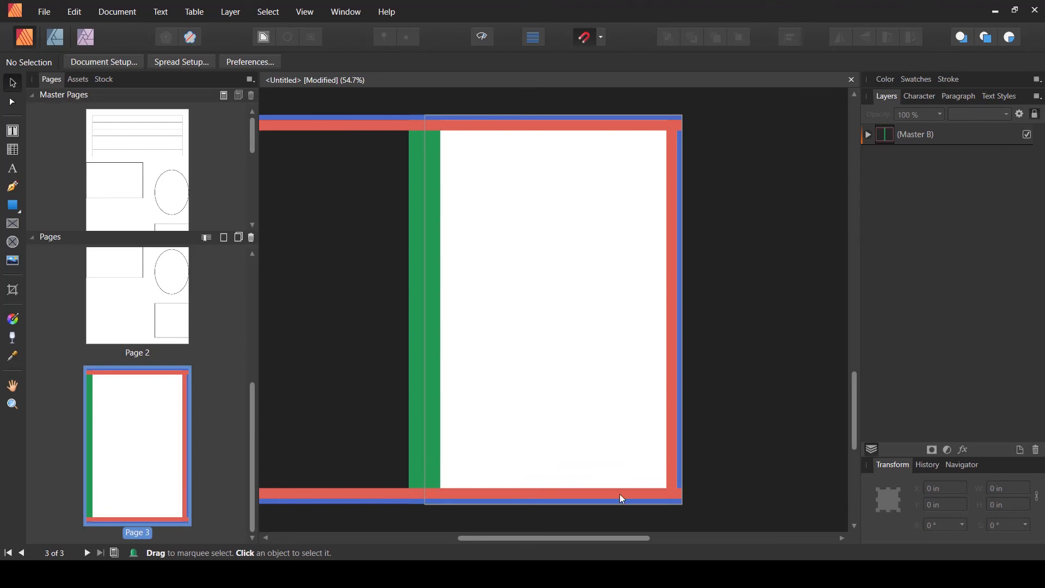
key(space)
drag(555, 355, 659, 358)
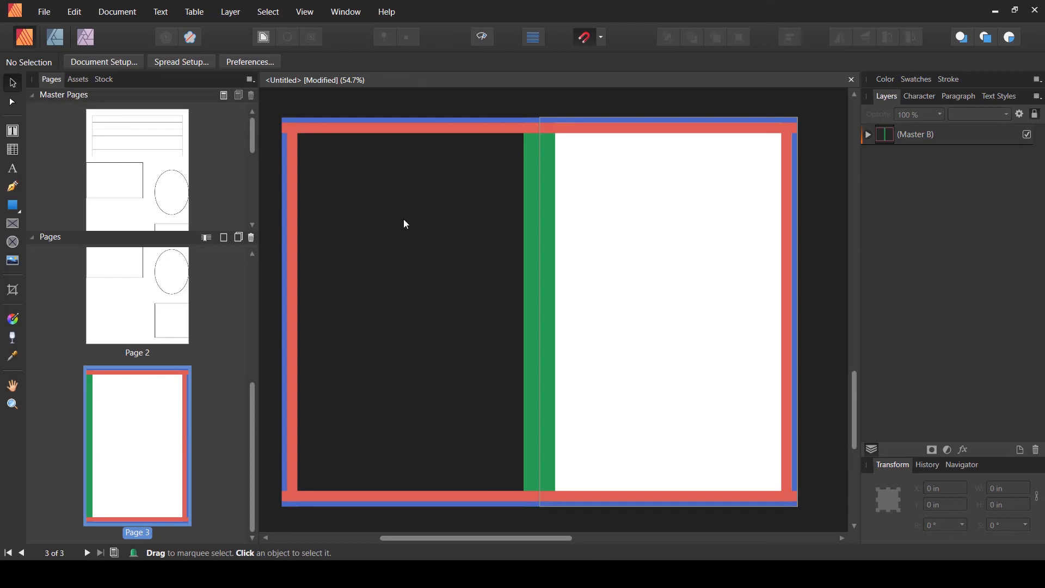
drag(254, 402, 246, 289)
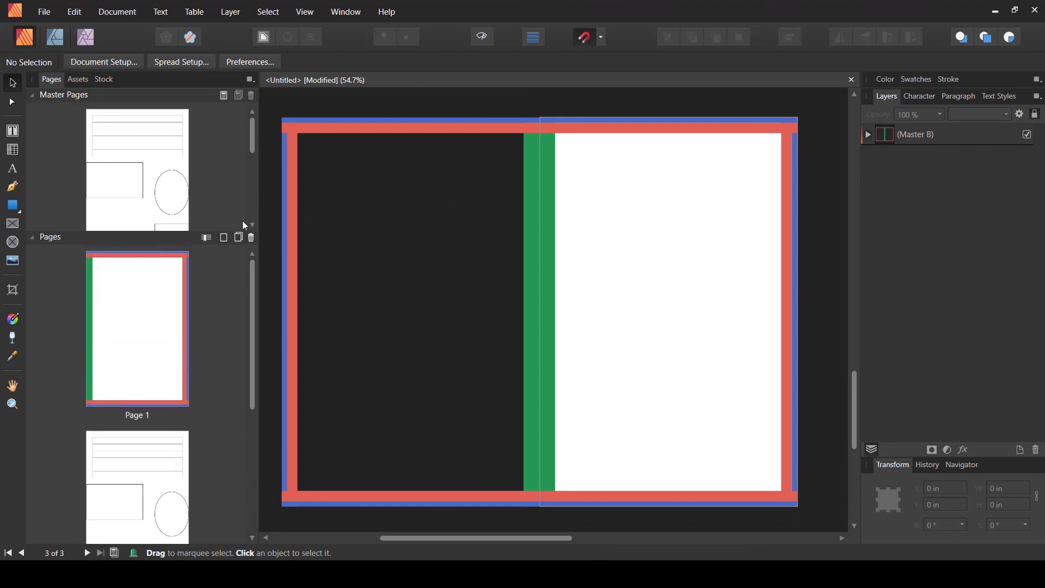
Inspect Master A and Master B as separate single pages, and undo the change that turned off facing pages
drag(255, 130, 251, 233)
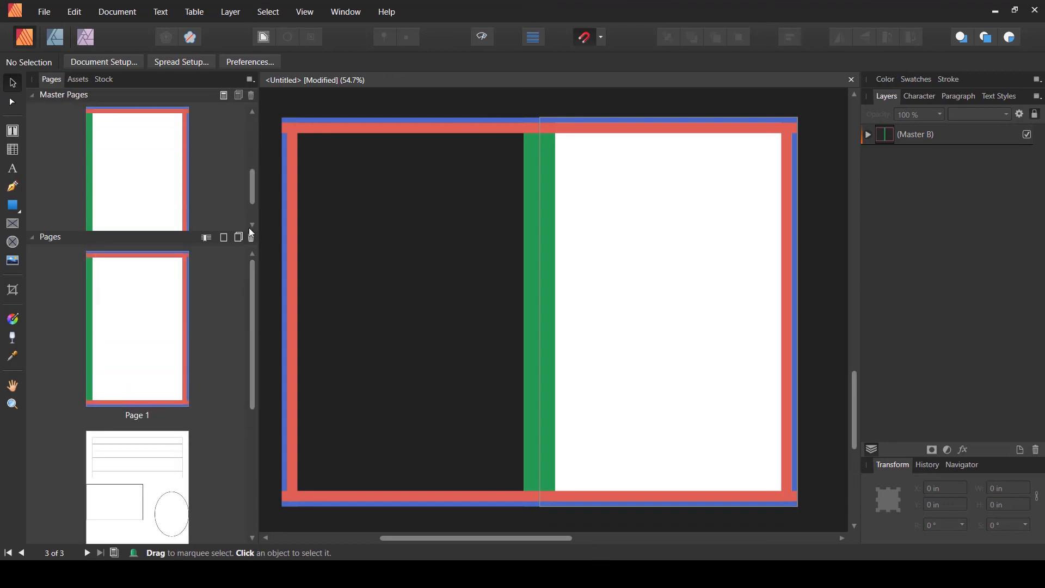
click(37, 239)
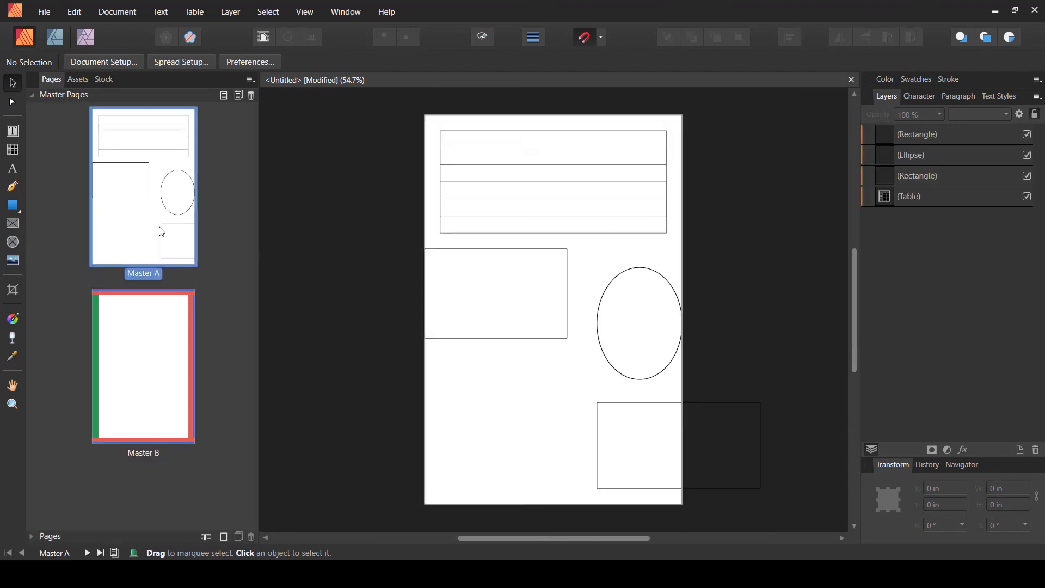
double_click(160, 233)
double_click(150, 357)
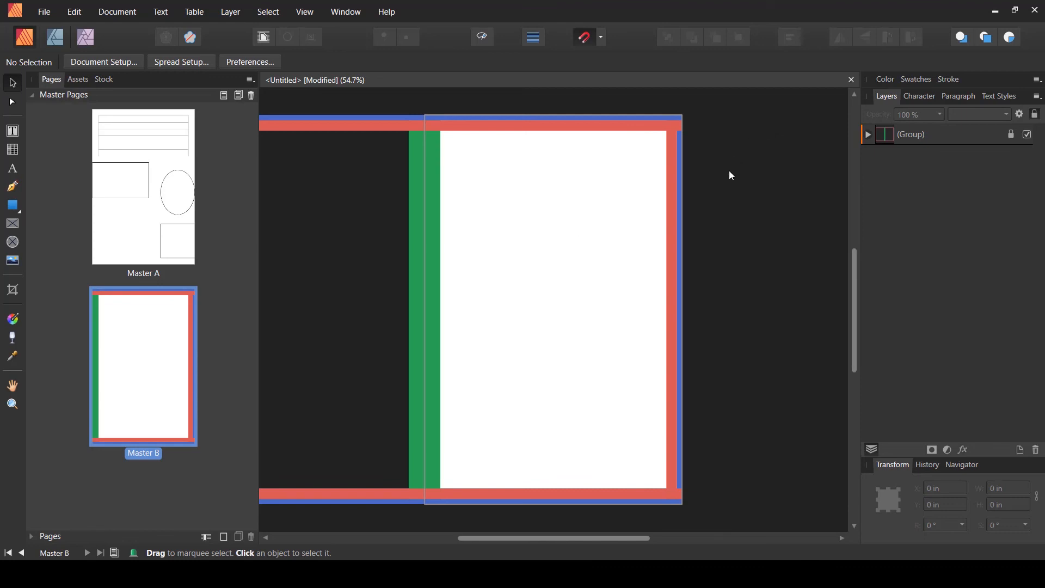
key(ctrl+z)
key(ctrl+z)
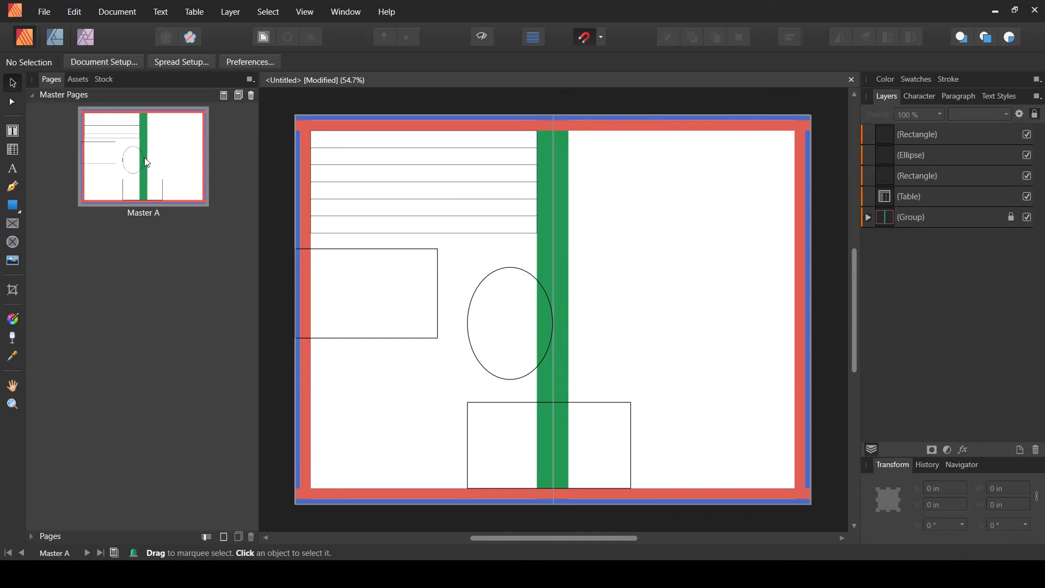
Unlock the guide-strip group on the Master A spread and ungroup it into its individual strips
click(1020, 223)
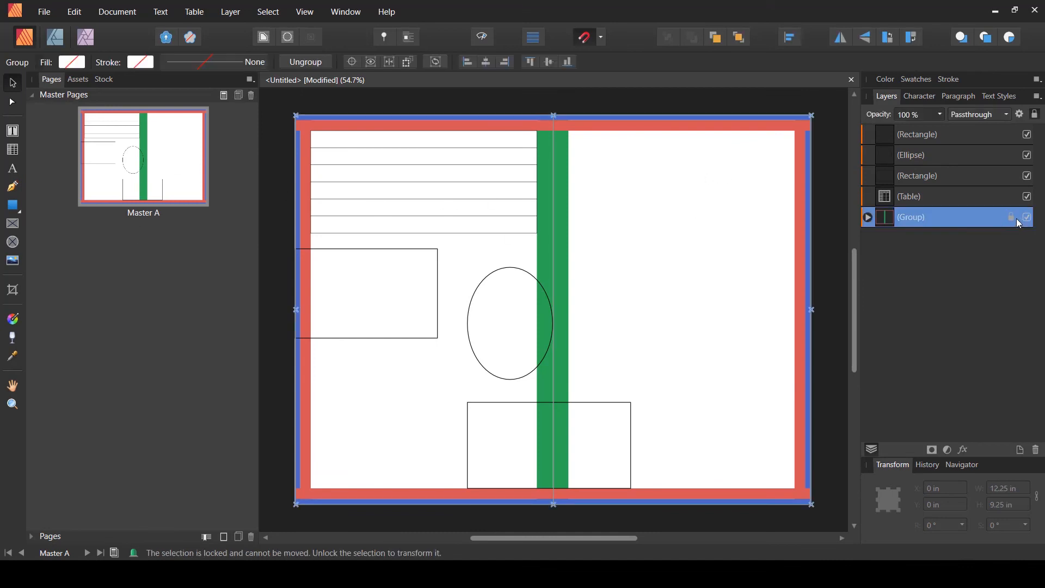
click(1011, 218)
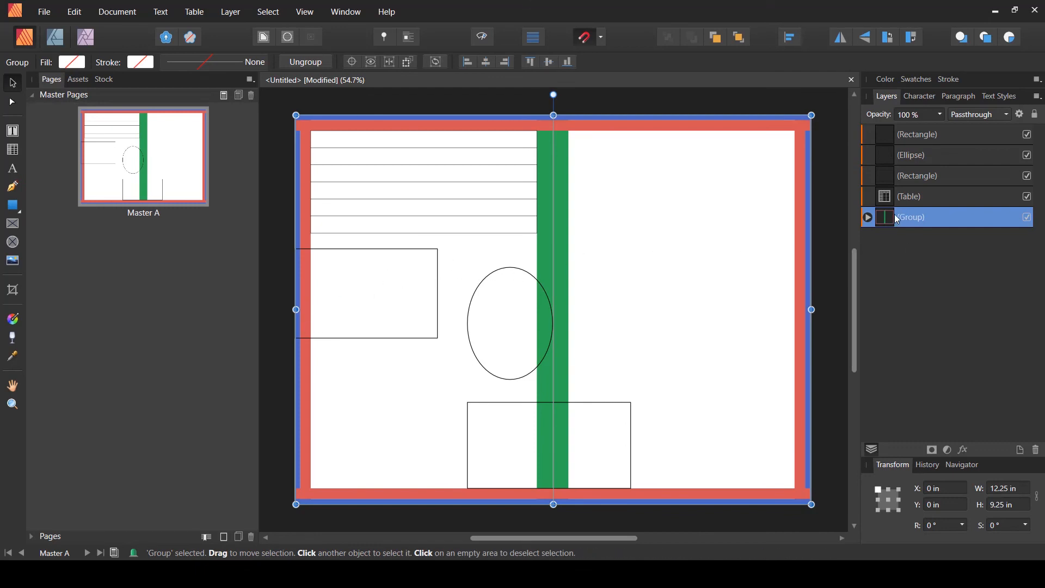
right_click(734, 240)
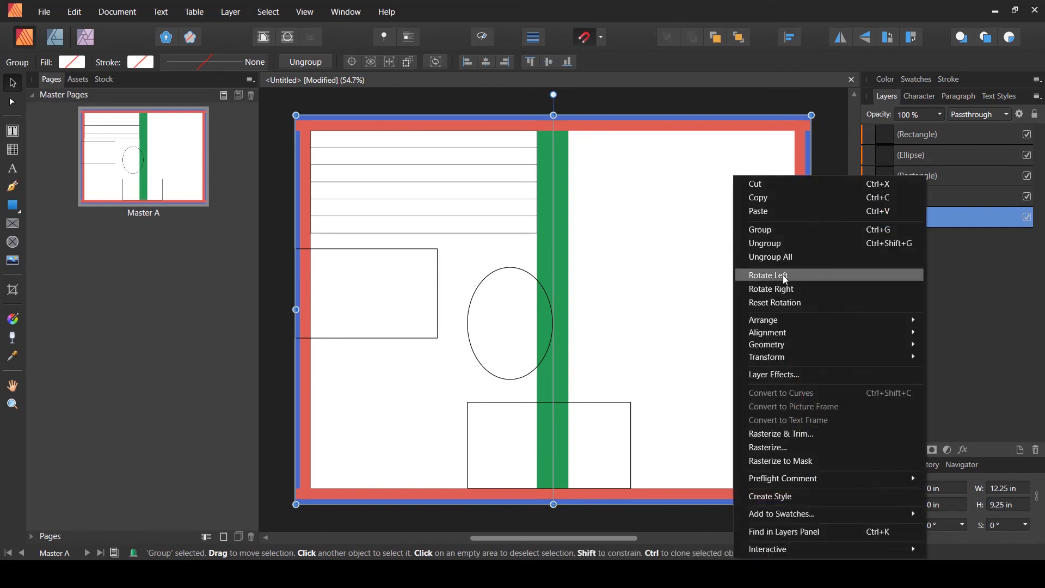
click(796, 245)
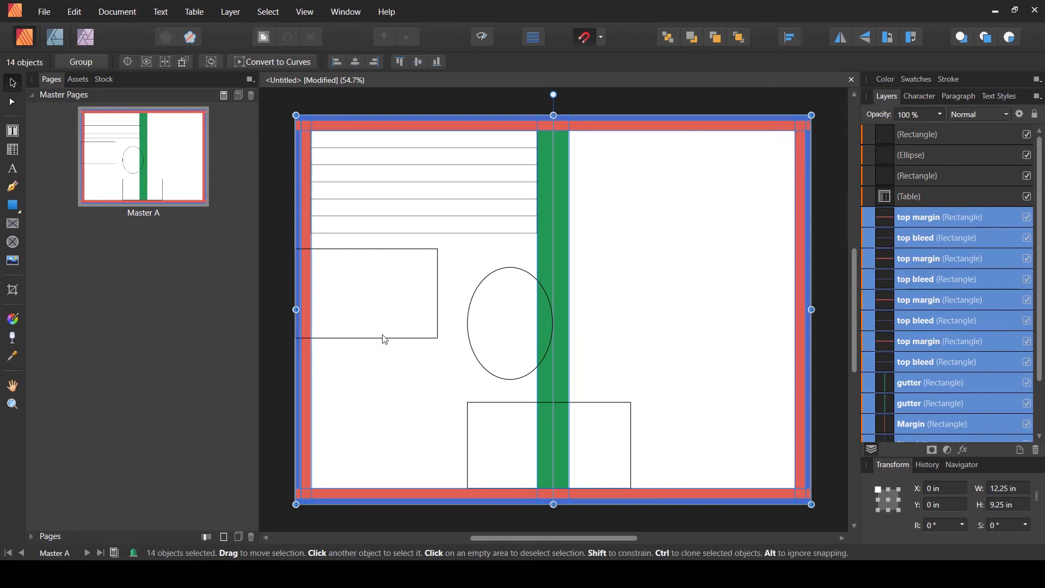
Hide the table, the ellipse and both sample rectangles on the Master A spread
click(1027, 196)
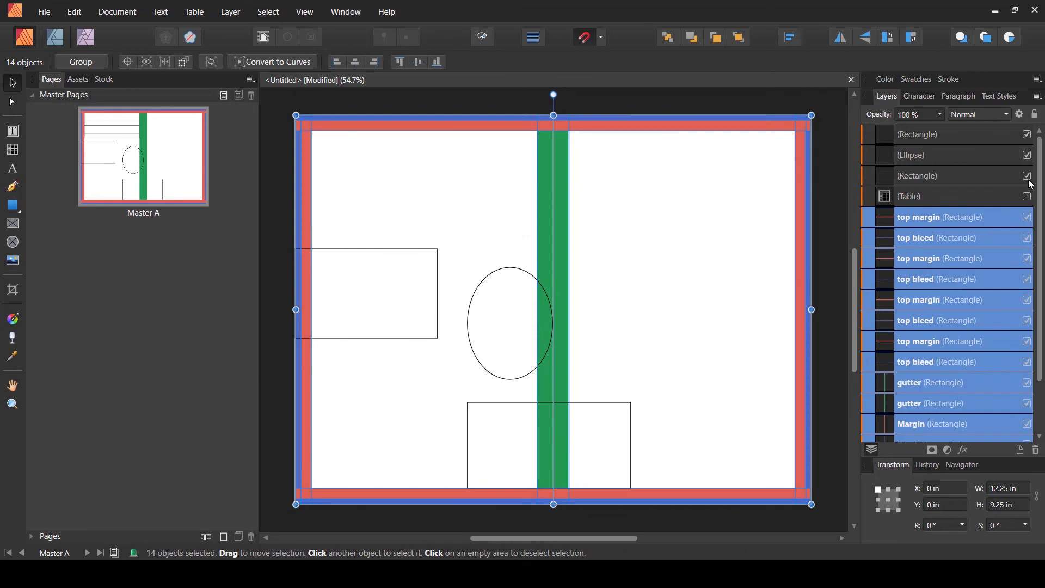
click(1027, 176)
click(1028, 155)
click(1027, 135)
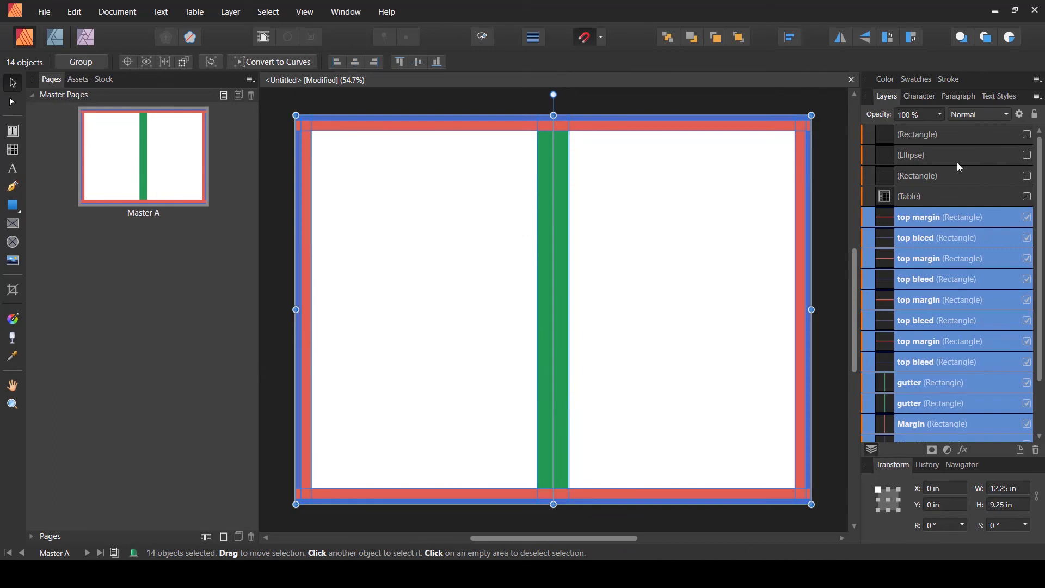
Group the seven guide strips of the left page and the seven of the right page as two separate groups
click(299, 105)
drag(309, 116, 560, 517)
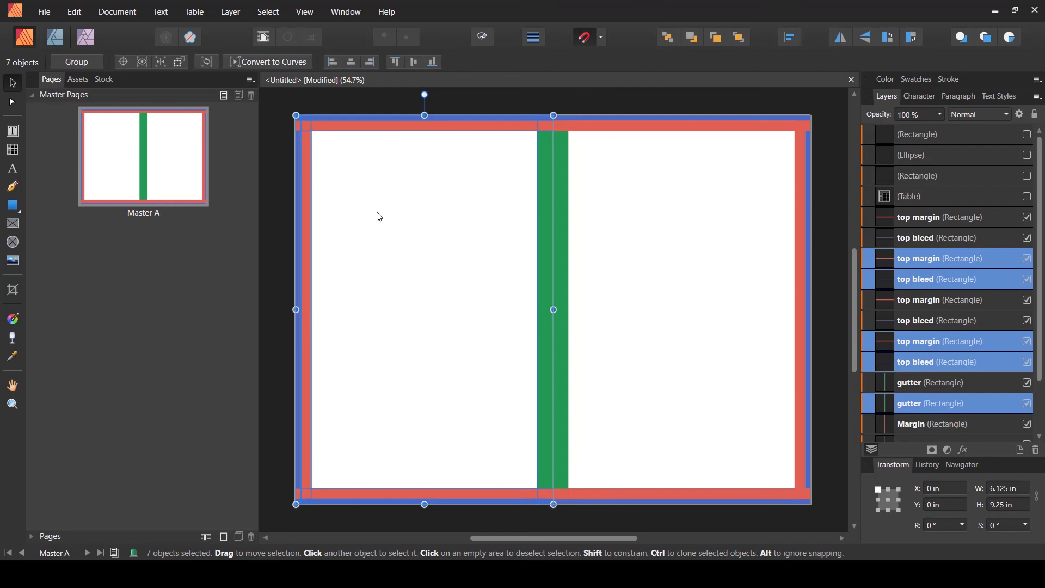
key(ctrl+g)
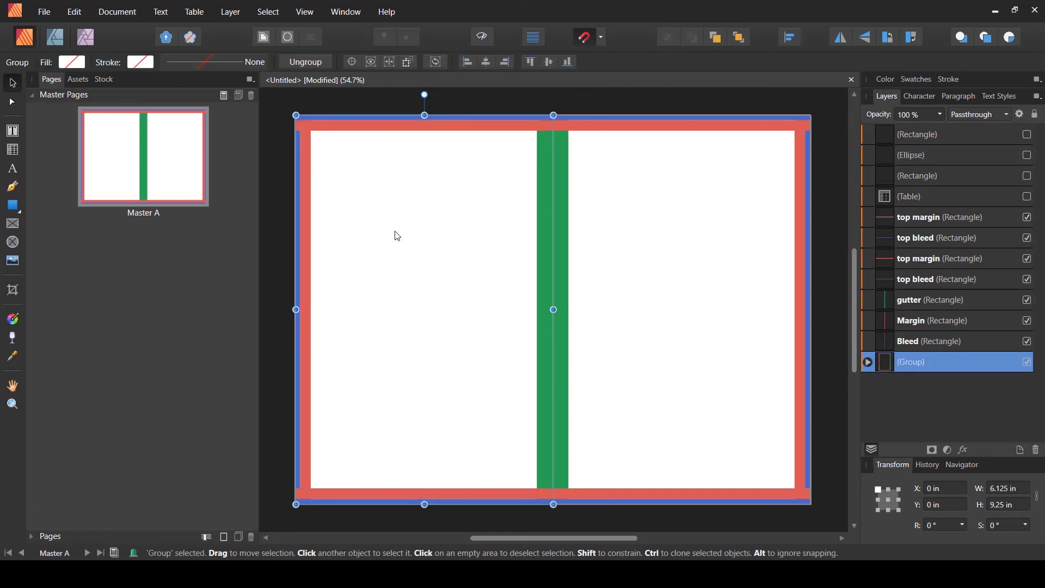
drag(831, 98, 550, 518)
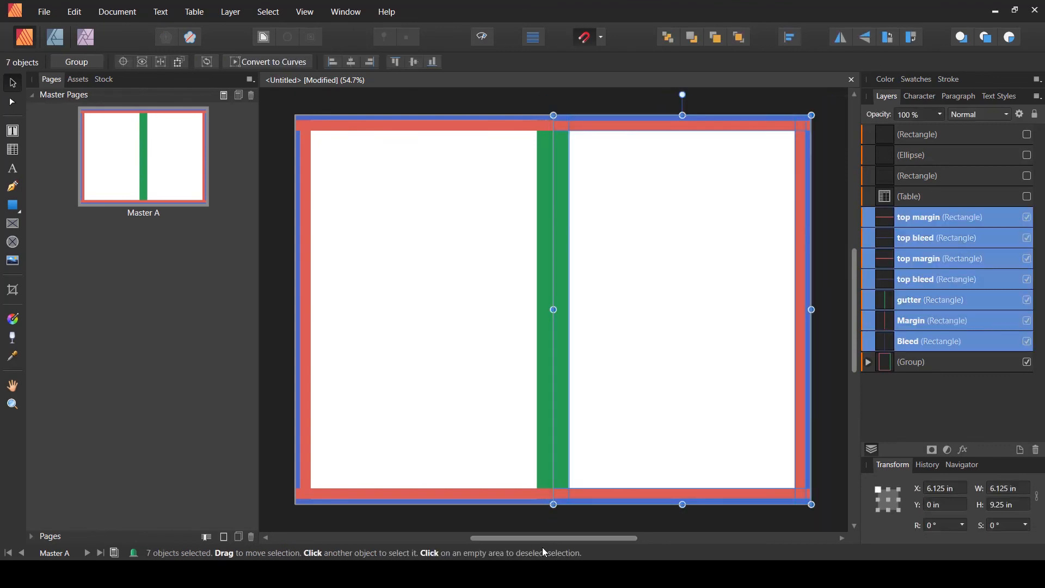
key(ctrl+g)
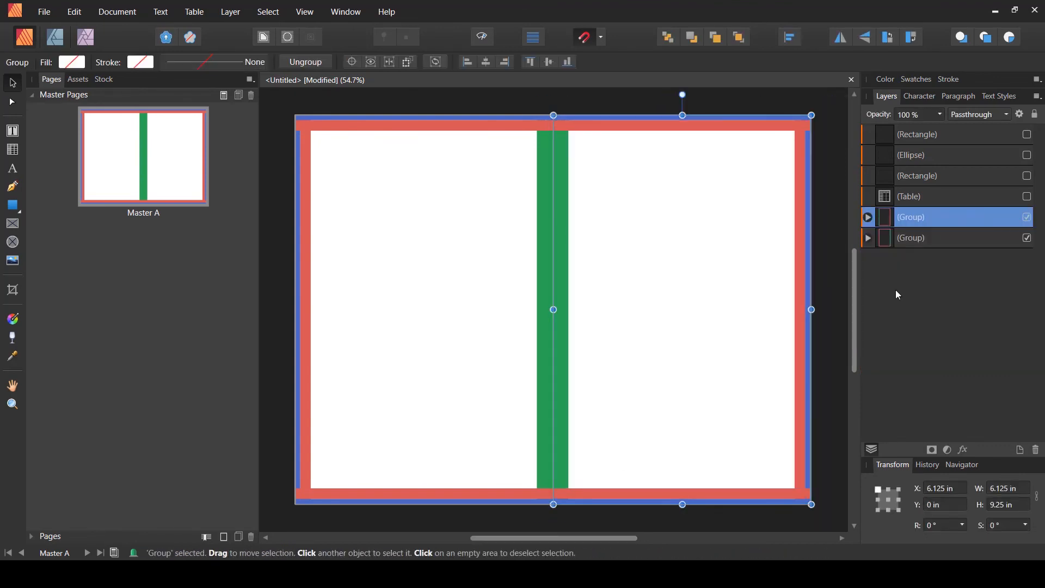
click(834, 237)
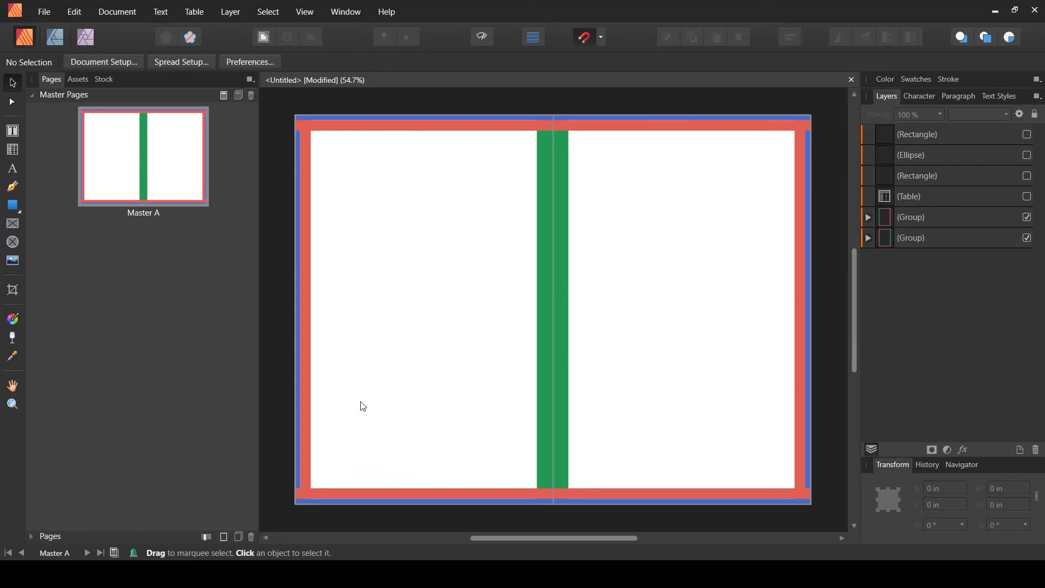
Turn off facing pages in the document setup with the guide strips grouped per page
click(102, 61)
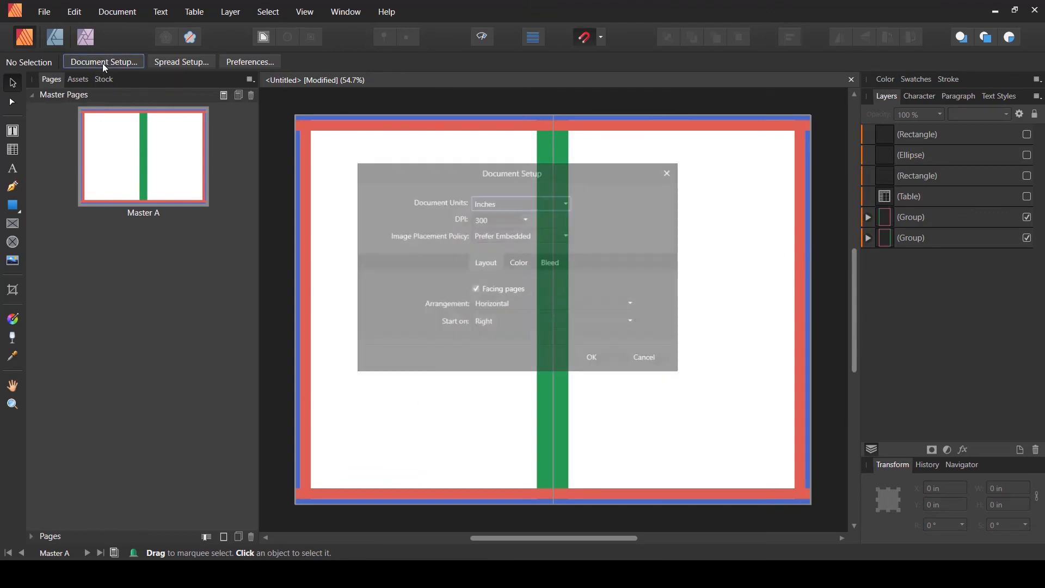
click(474, 289)
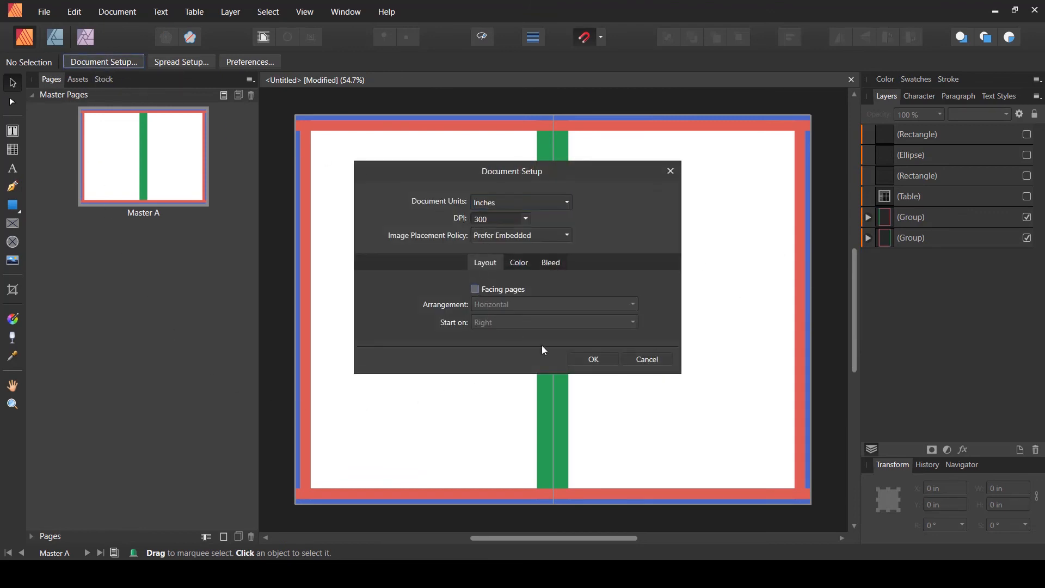
click(598, 359)
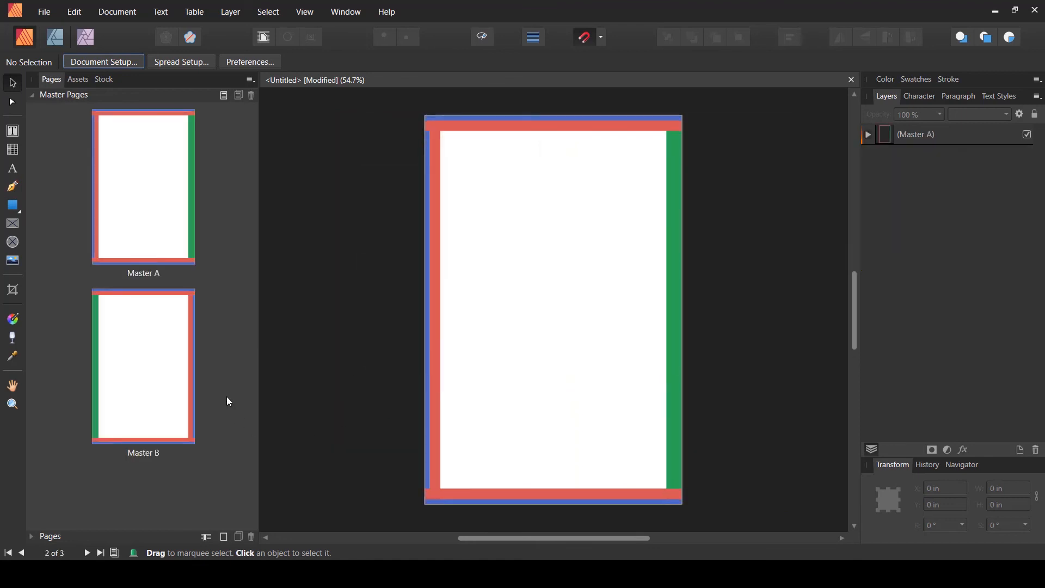
View Master A and Master B in turn to check each one's guide strips and layers
double_click(223, 256)
click(178, 207)
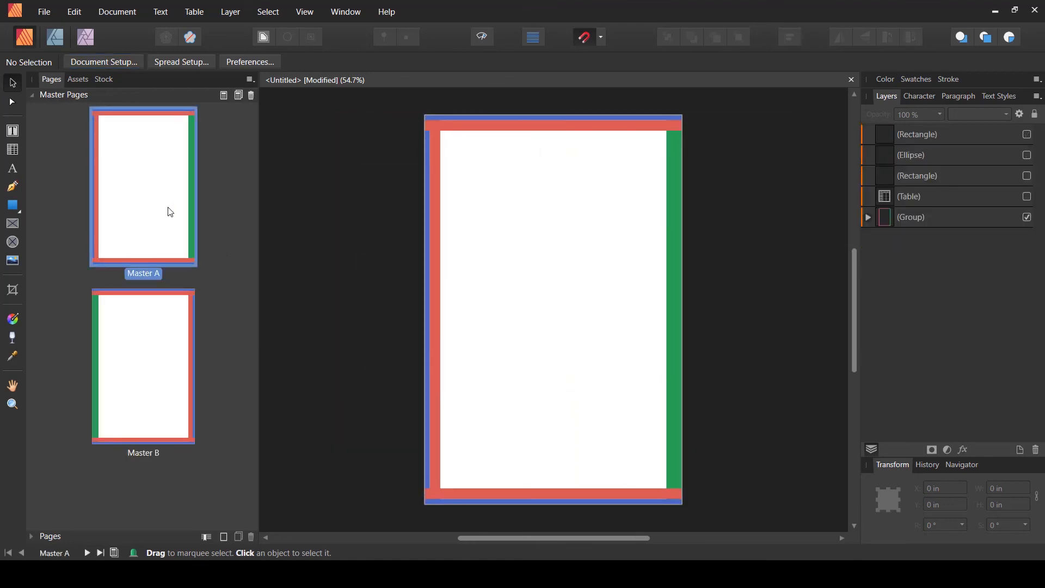
key(Down)
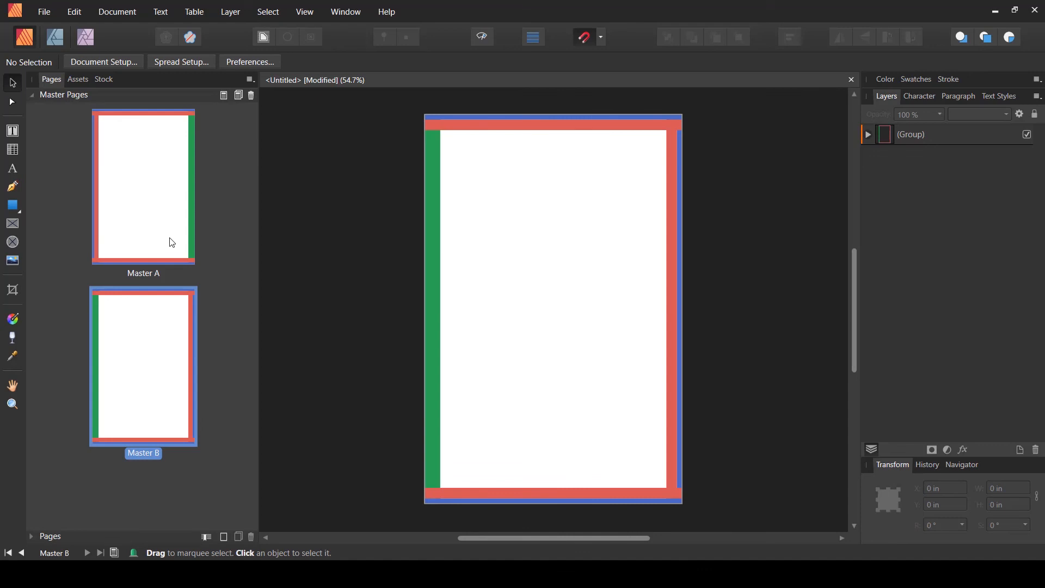
Check the guide strips on single pages 1 to 3, ending with only the master pages listed
click(33, 95)
click(31, 111)
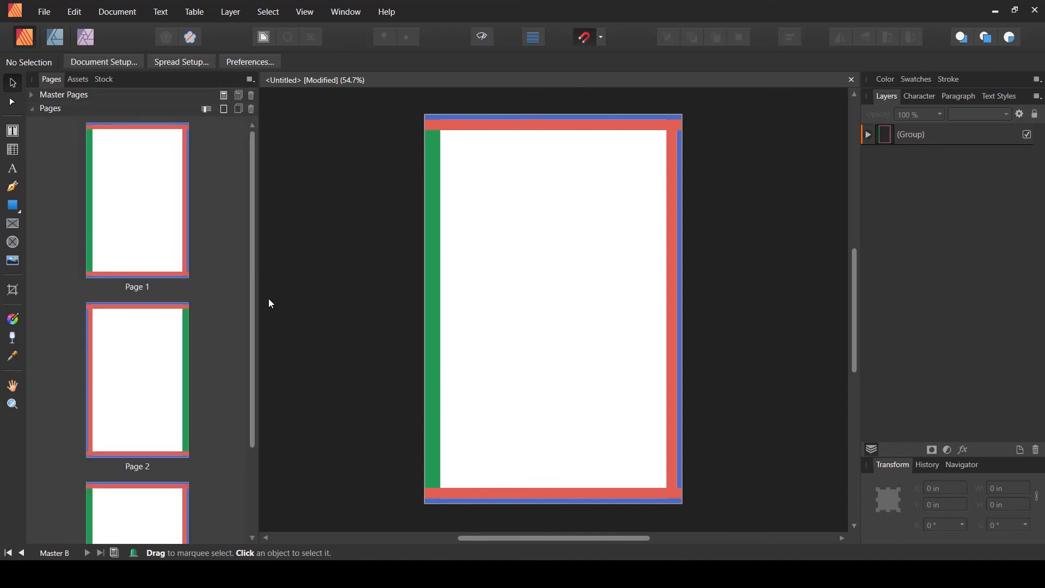
drag(259, 322, 263, 462)
click(162, 409)
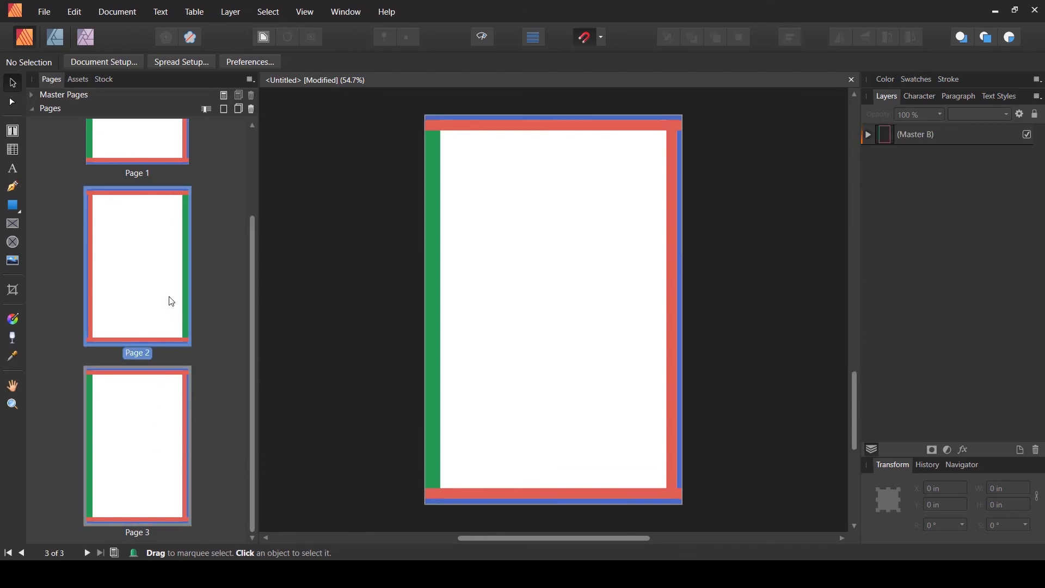
click(179, 420)
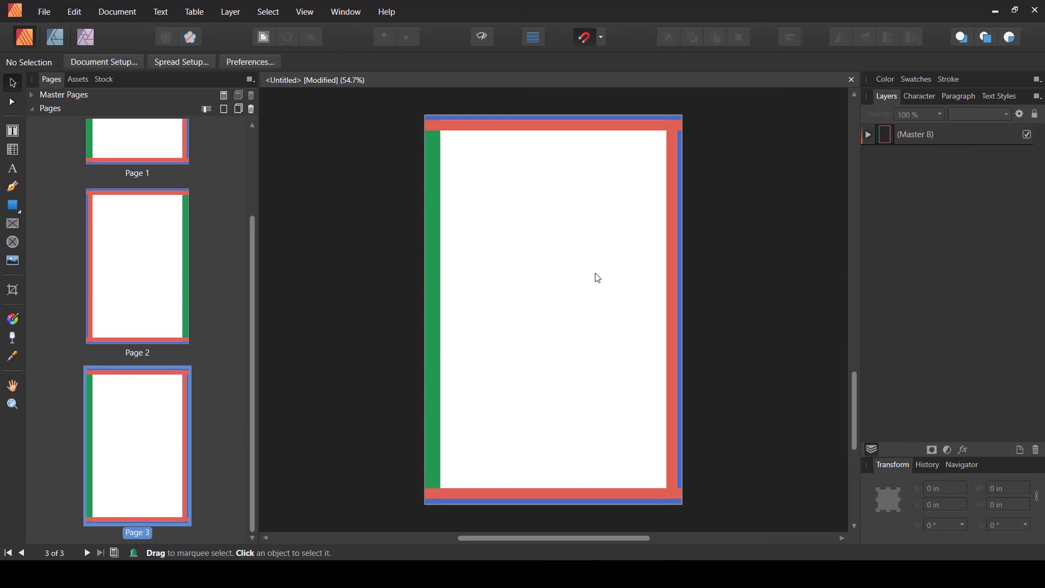
scroll(221, 271, up, 1)
click(31, 95)
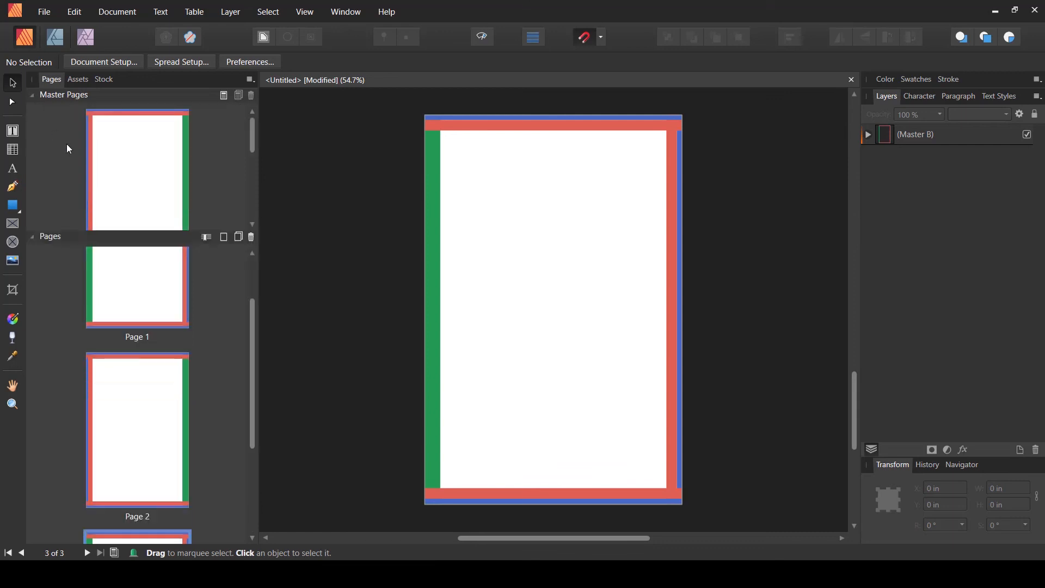
click(54, 238)
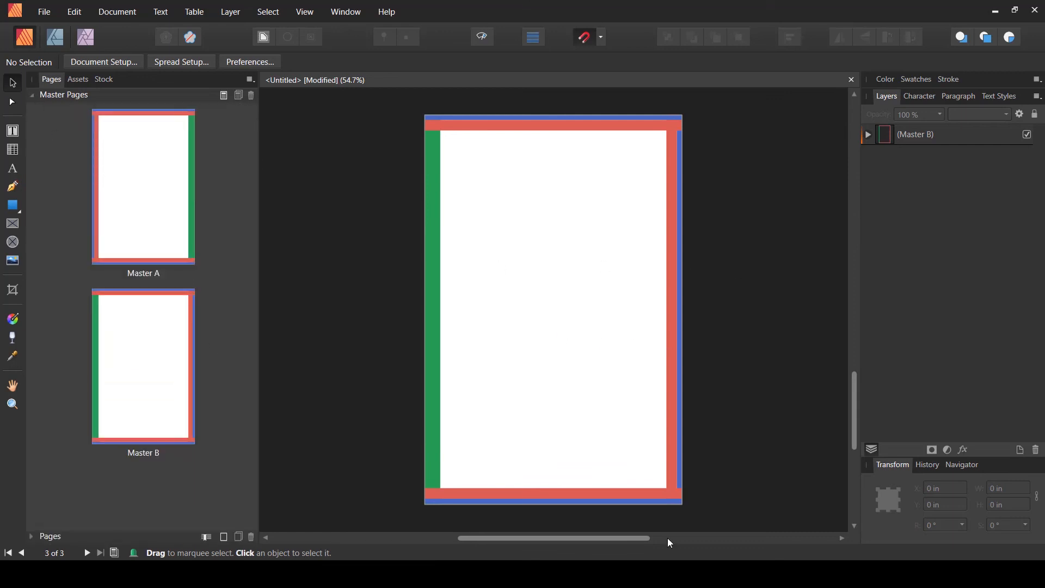